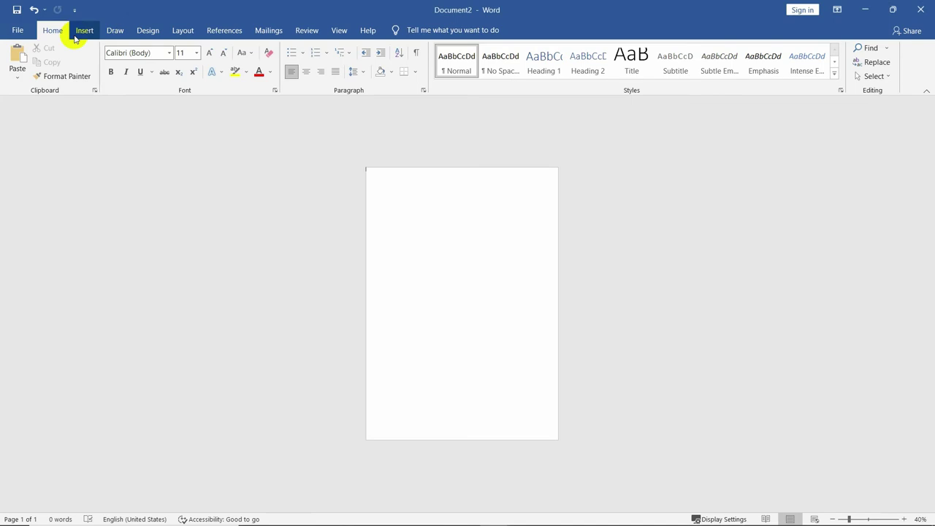
Draw an Arrow: Pentagon shape on the page and flip it horizontally to point left.
click(79, 32)
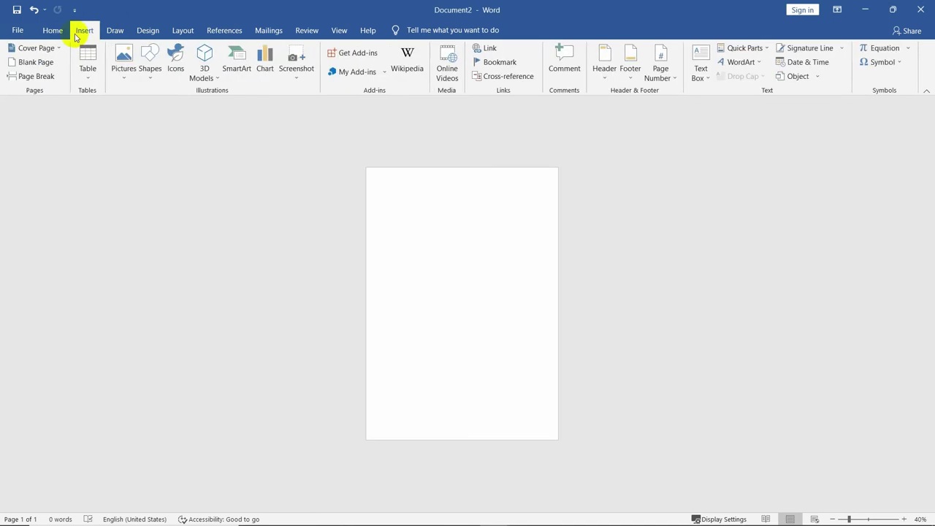
click(149, 79)
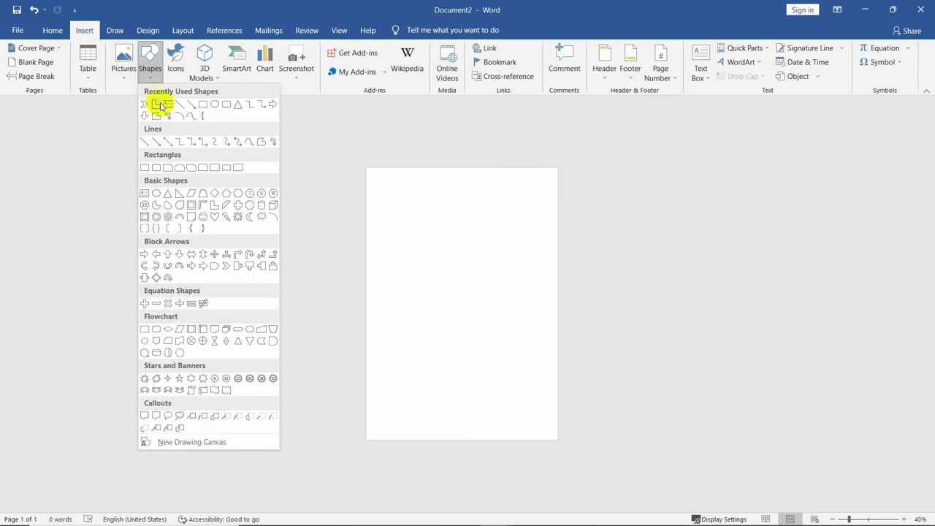
click(213, 269)
drag(389, 174, 518, 438)
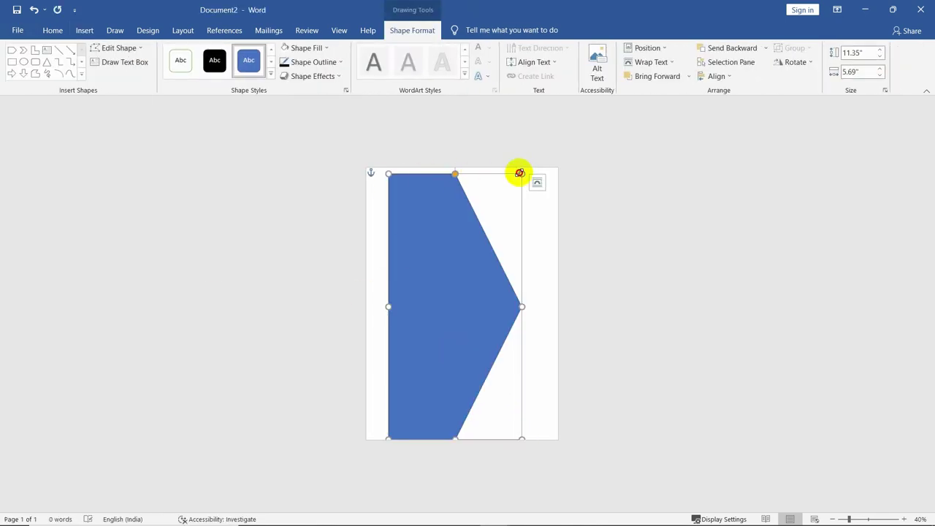
click(791, 61)
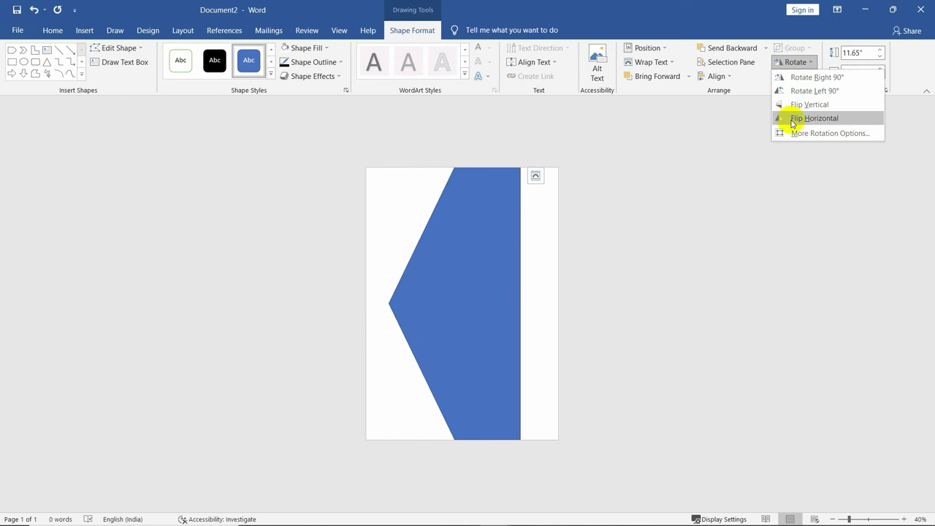
click(792, 122)
Push the arrow panel flush to the page's right edge and lengthen its left point.
drag(449, 336, 487, 336)
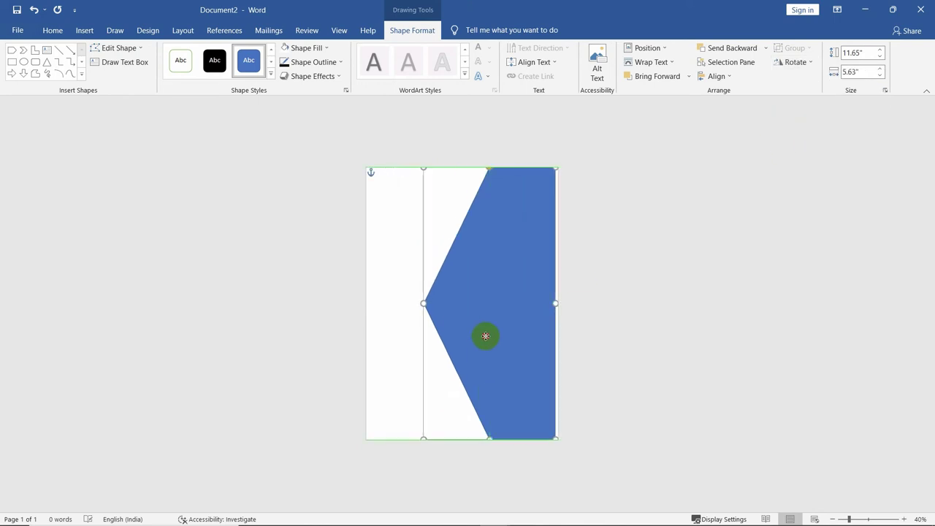
drag(426, 303, 409, 303)
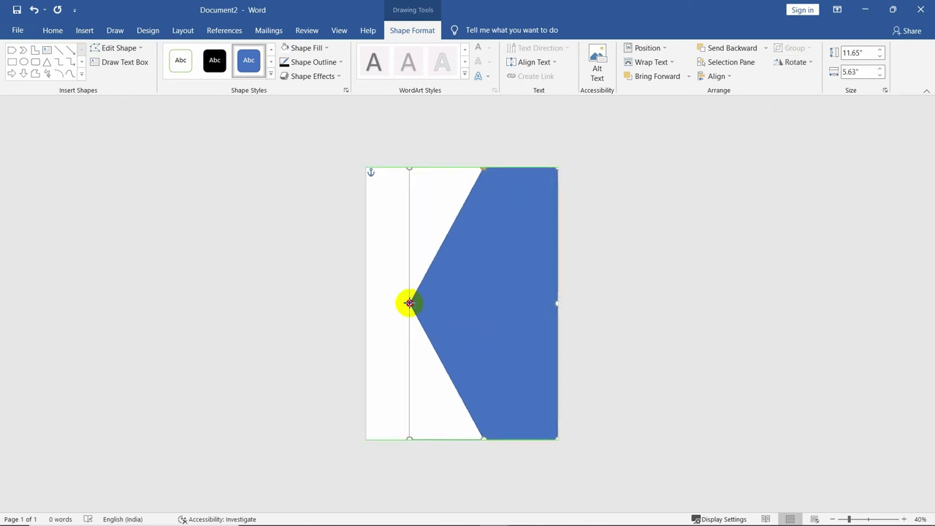
click(609, 355)
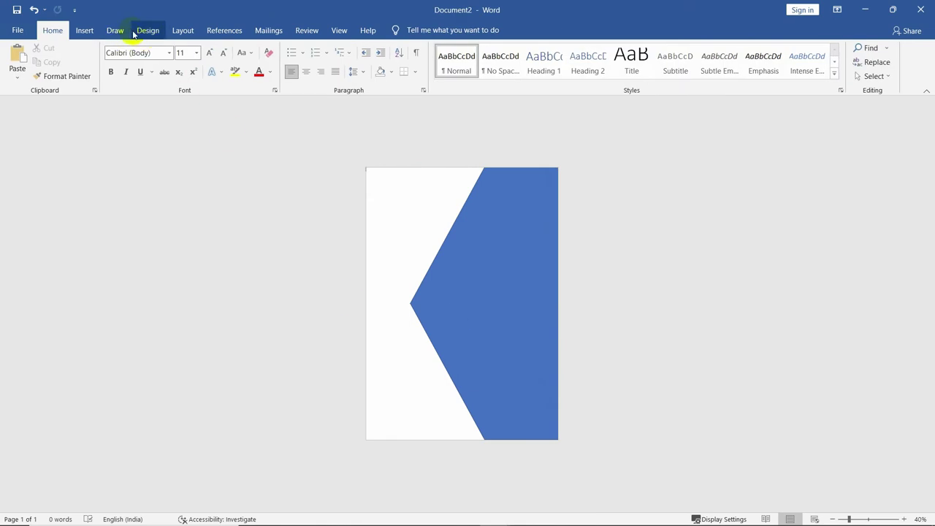
Draw a chevron, centre it on the panel's line and flip it to point left.
click(84, 32)
click(151, 68)
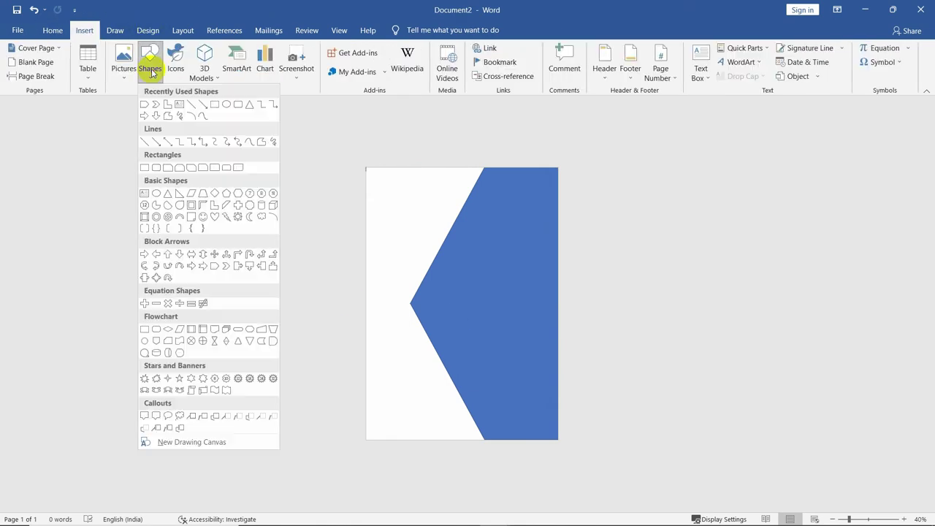
click(226, 266)
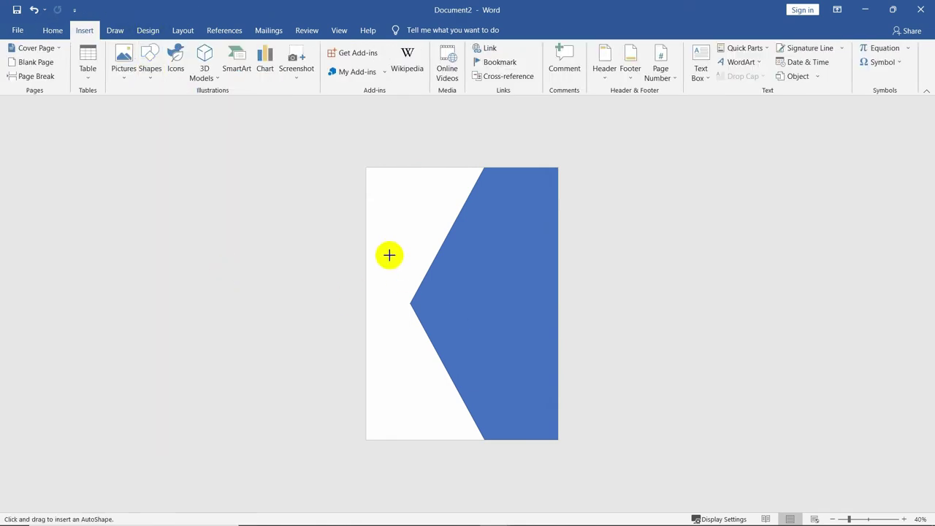
mouse_move(390, 251)
mouse_down()
mouse_move(453, 341)
mouse_move(464, 376)
mouse_up()
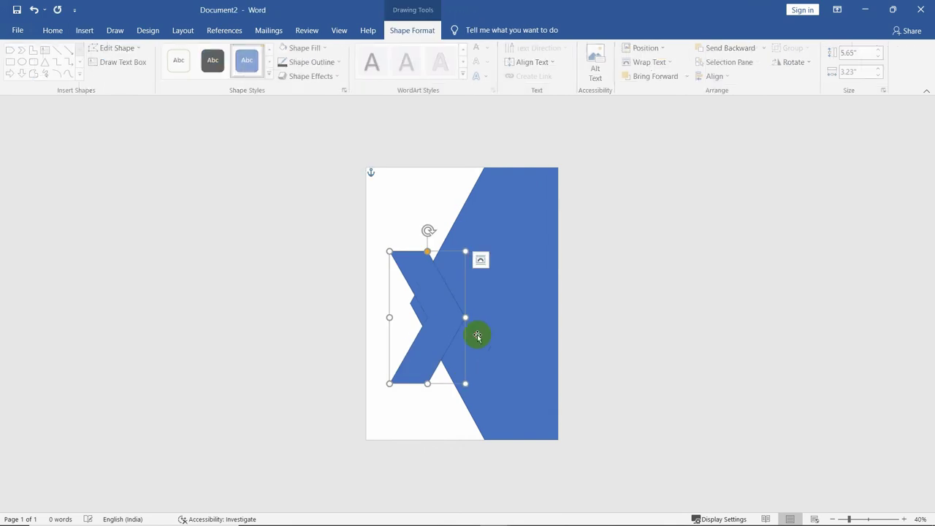
drag(436, 334, 420, 321)
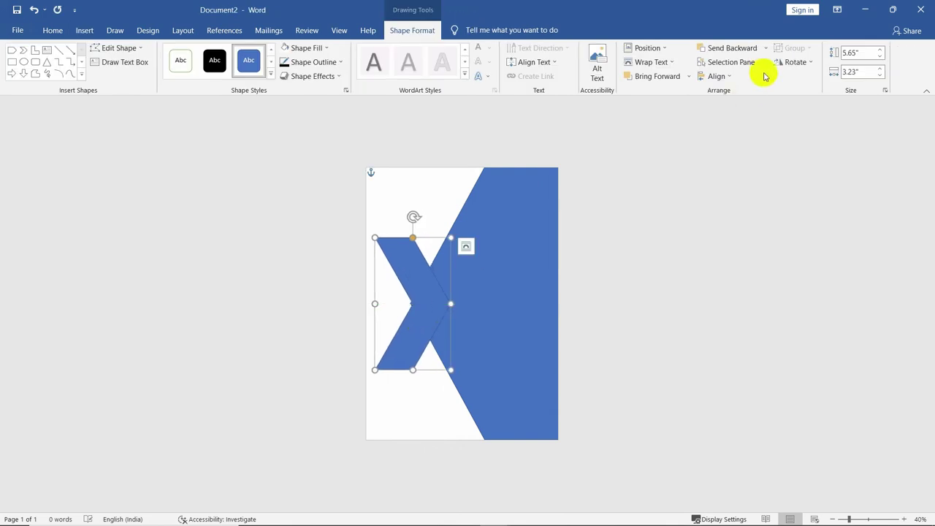
click(794, 62)
click(796, 119)
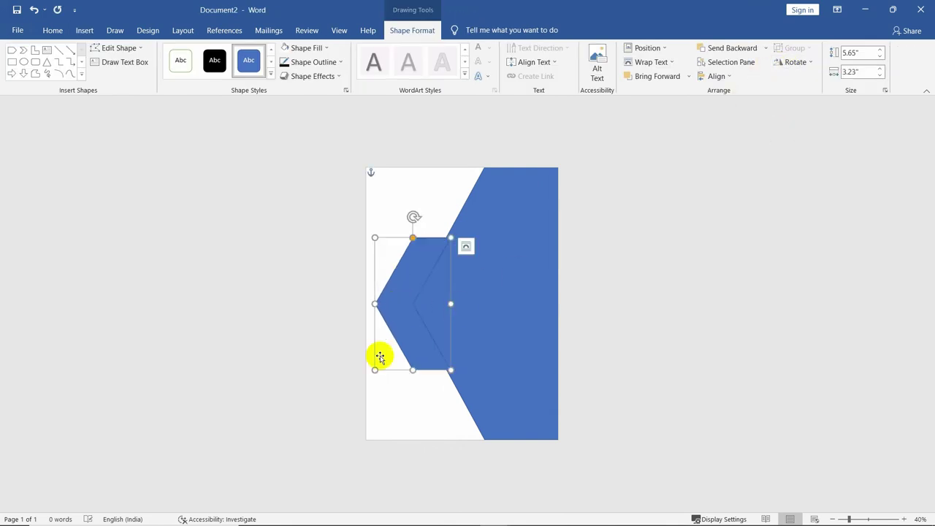
Thin the chevron's arms and narrow its width in several small adjustments.
scroll(373, 358, up, 8)
scroll(271, 344, up, 2)
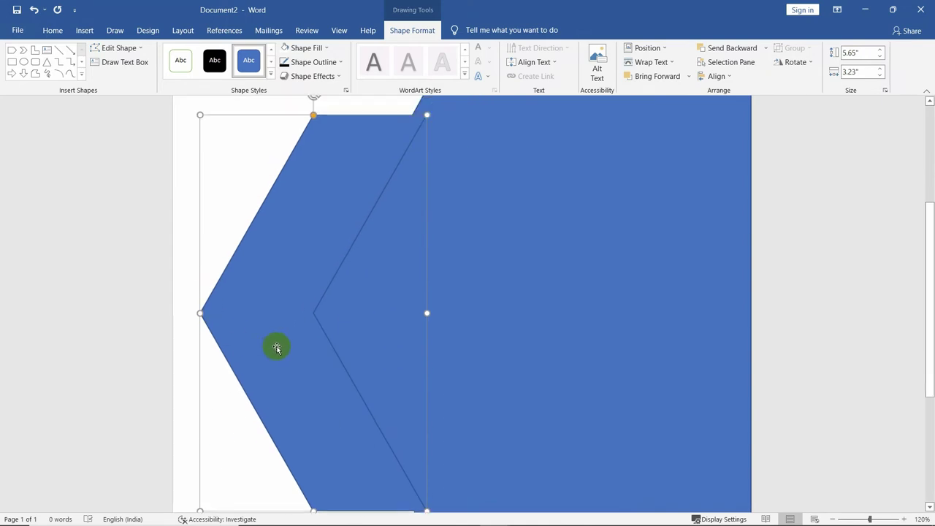
drag(314, 133, 363, 133)
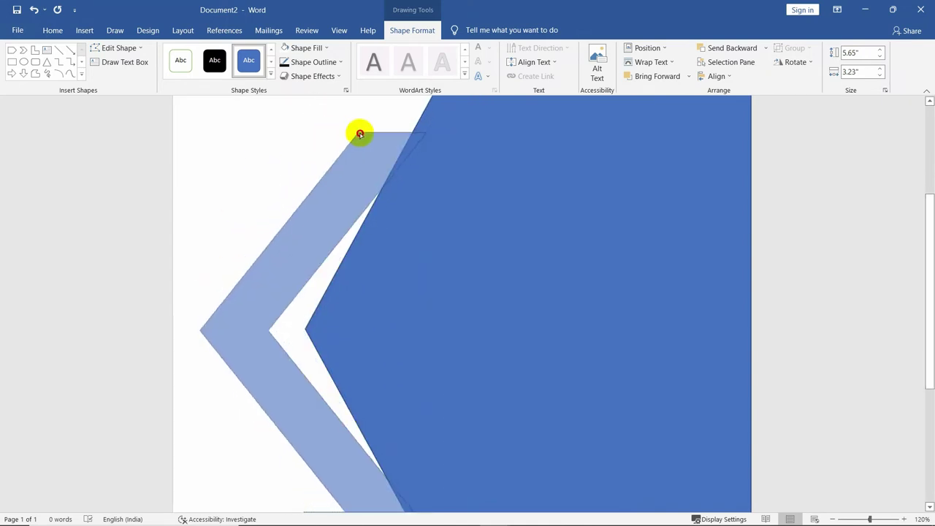
drag(198, 331, 254, 340)
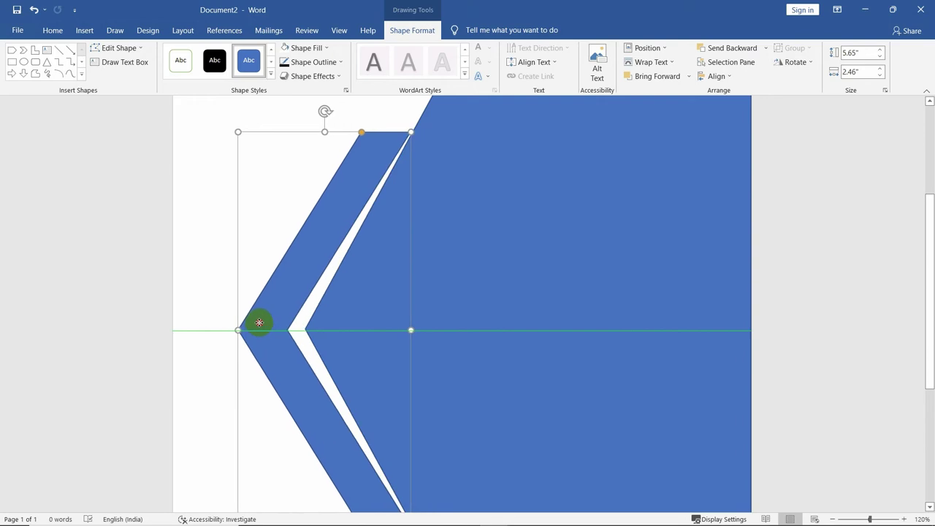
drag(275, 337, 259, 329)
scroll(259, 344, down, 2)
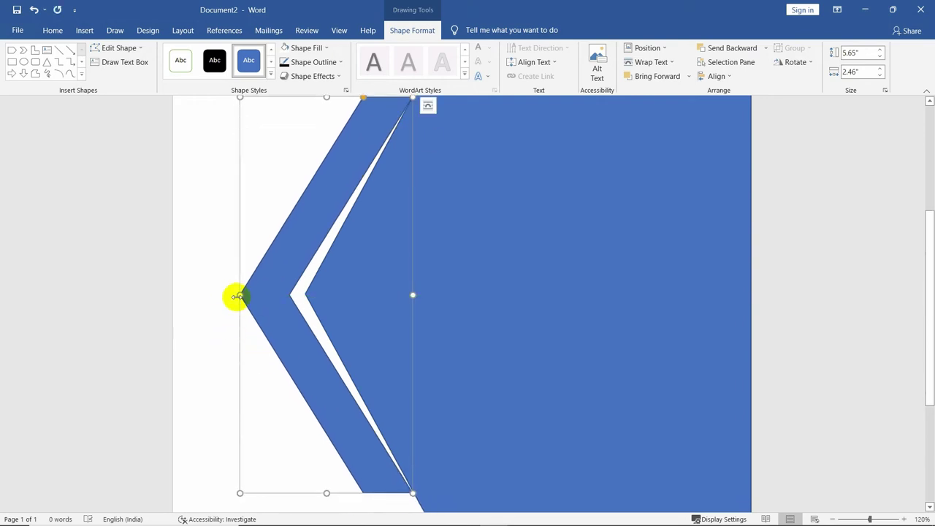
mouse_move(237, 296)
mouse_down()
mouse_move(258, 296)
mouse_move(272, 313)
mouse_up()
scroll(289, 317, up, 4)
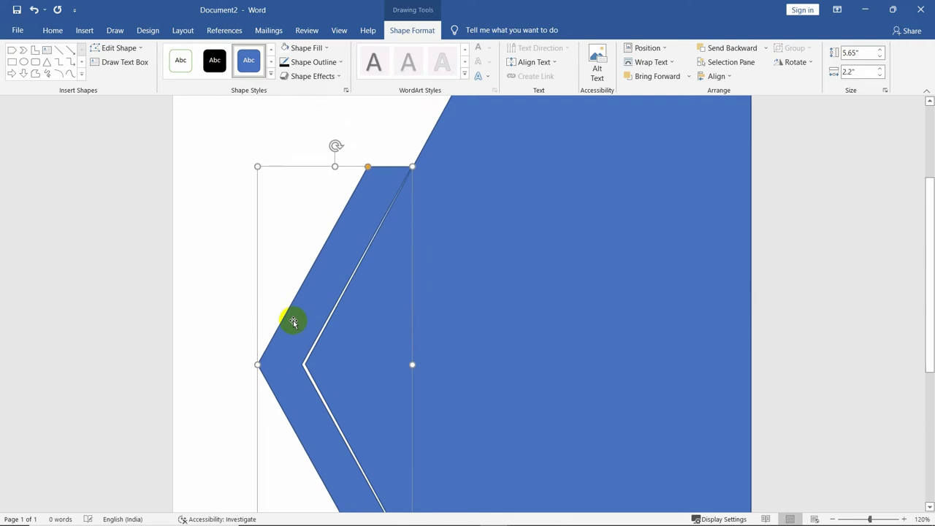
scroll(289, 336, down, 4)
drag(257, 293, 263, 294)
scroll(302, 341, down, 5)
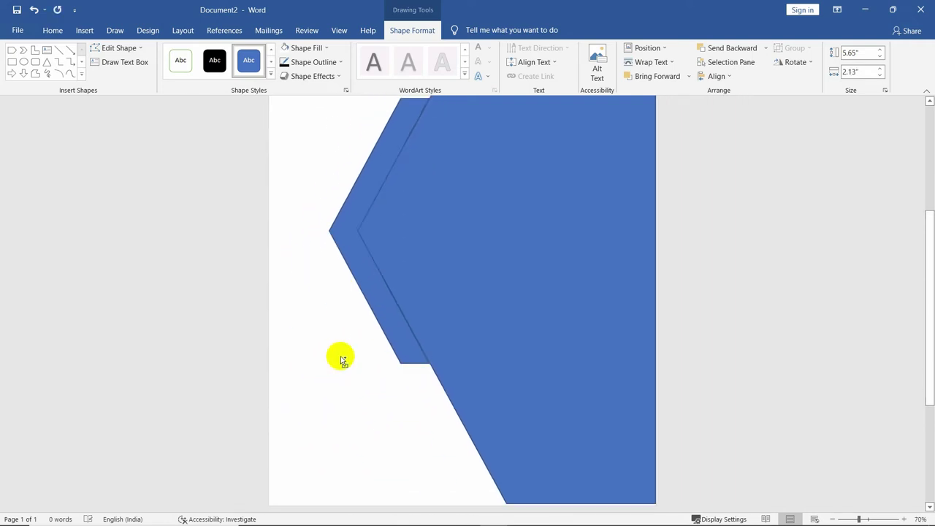
scroll(417, 309, down, 2)
scroll(361, 331, up, 2)
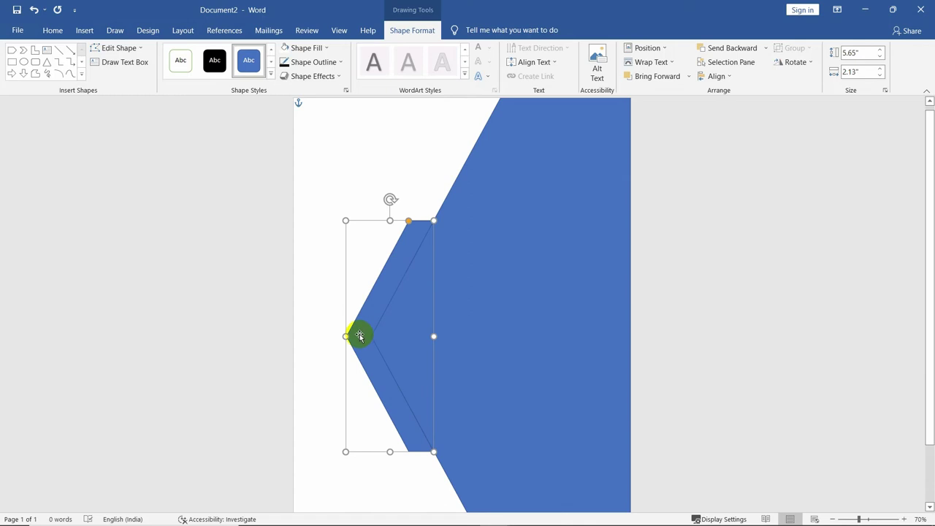
scroll(346, 365, up, 1)
Select both chevrons and set them snugly against the panel's point.
drag(348, 357, 319, 351)
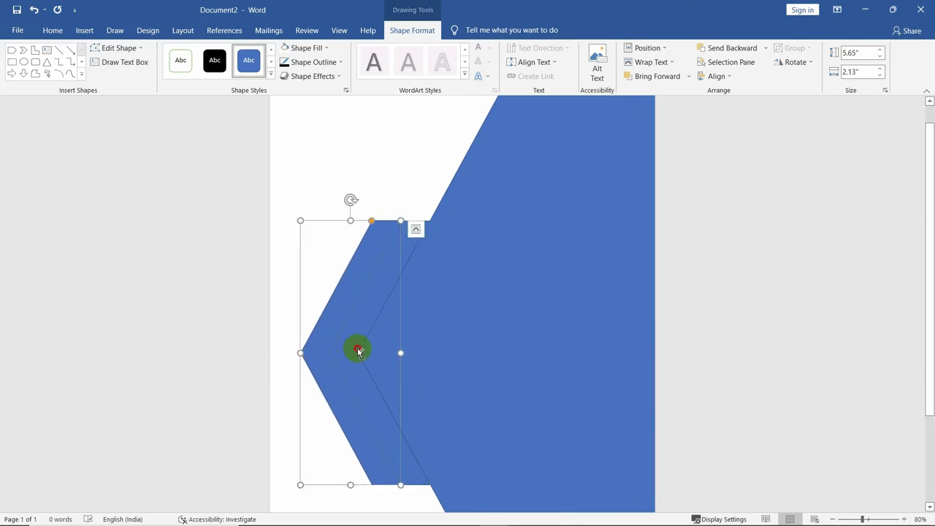
shift+click(417, 353)
scroll(529, 336, down, 3)
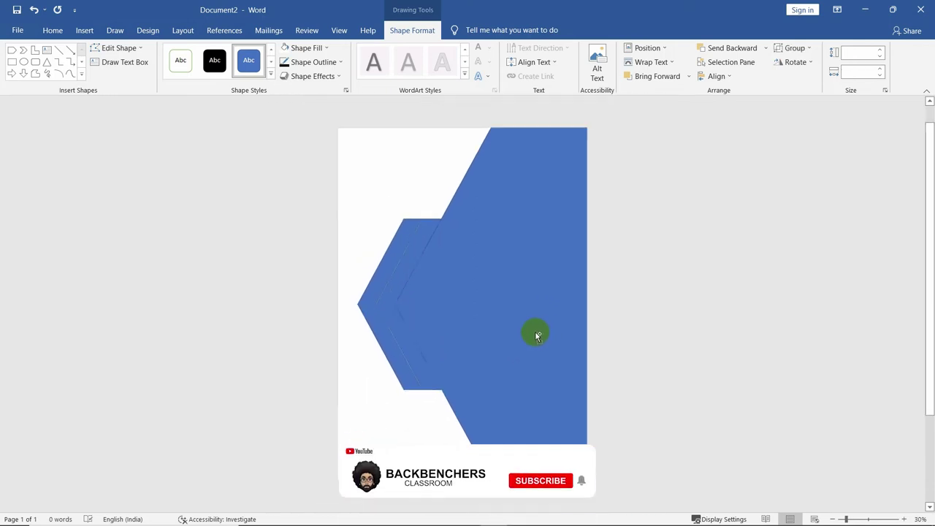
scroll(534, 330, down, 3)
scroll(505, 328, up, 2)
drag(477, 313, 500, 307)
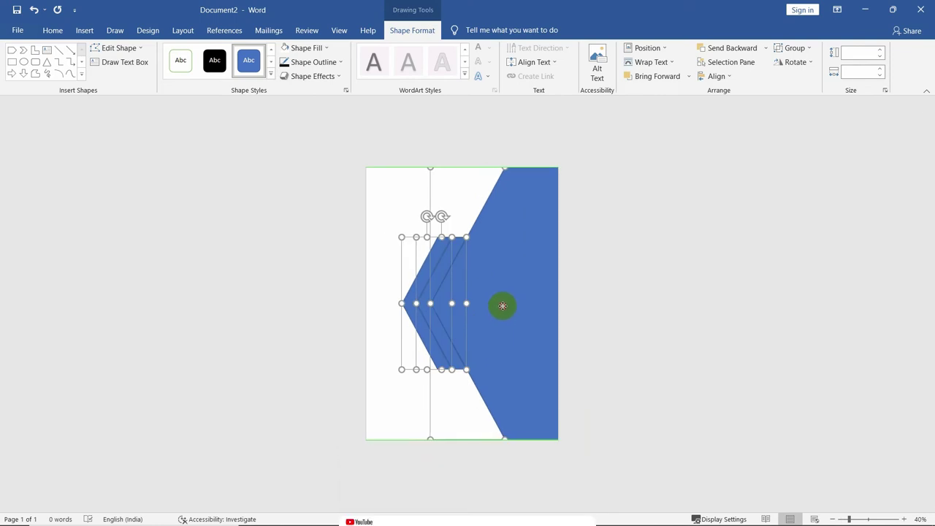
drag(500, 307, 501, 307)
click(639, 315)
scroll(502, 331, up, 1)
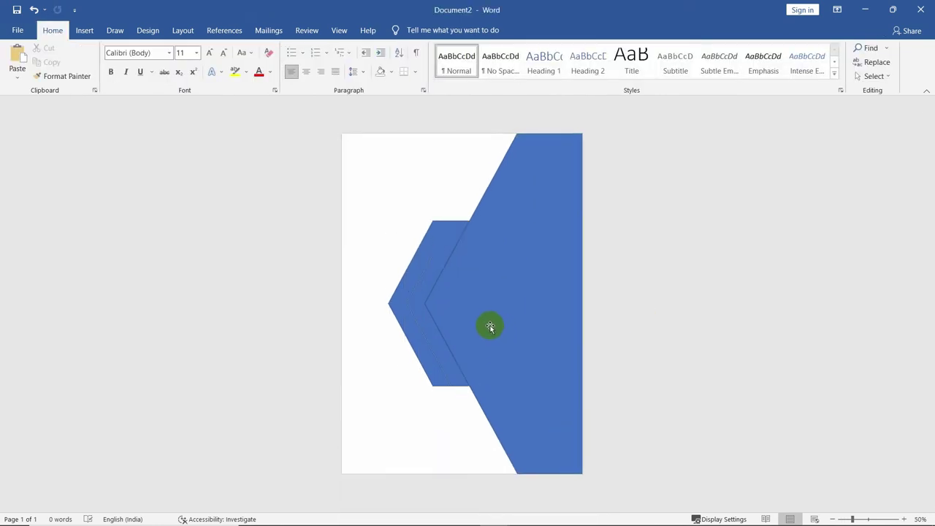
click(84, 30)
Draw a thin rectangle bar and tilt it alongside the panel's diagonal edge.
click(149, 68)
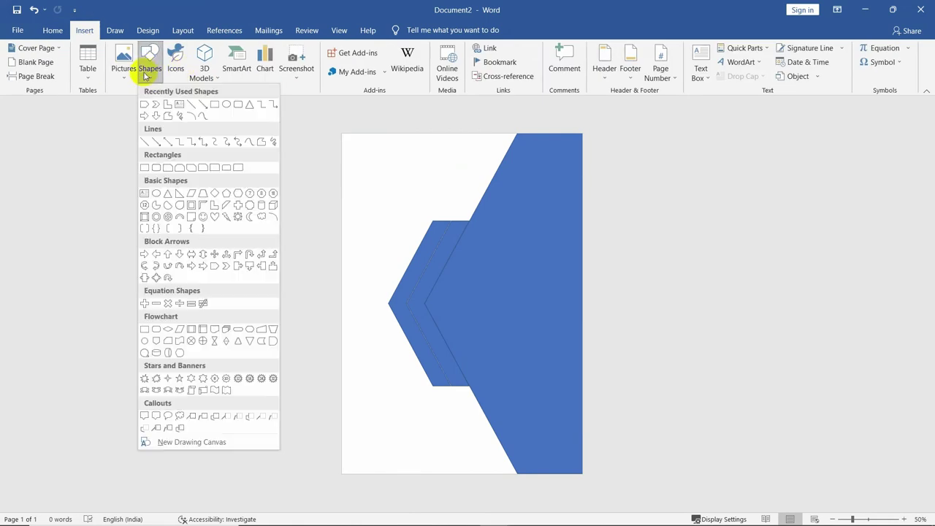
click(214, 105)
scroll(475, 194, up, 3)
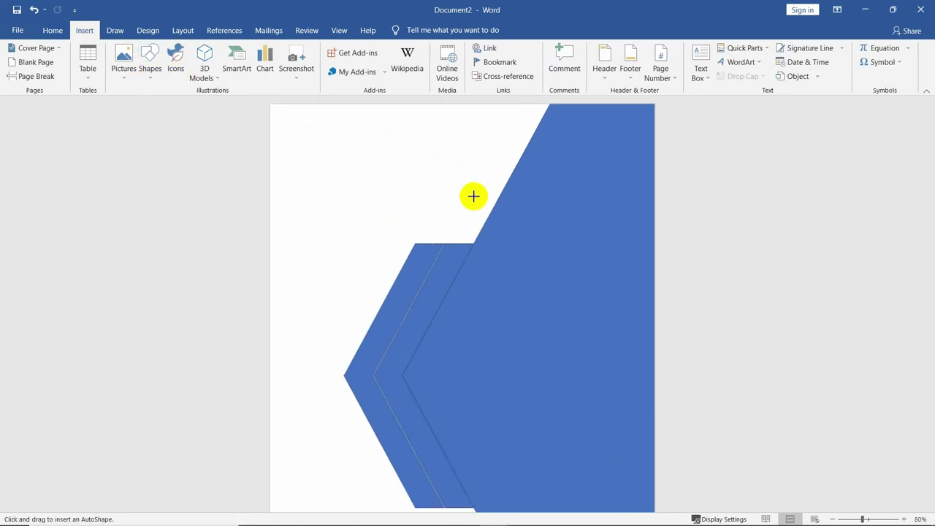
scroll(498, 141, up, 2)
drag(521, 113, 510, 340)
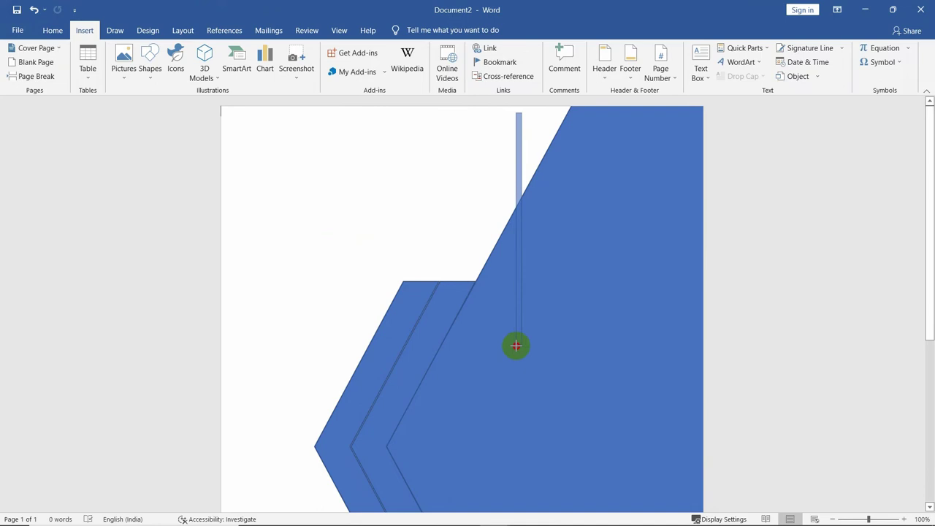
drag(515, 346, 518, 345)
drag(517, 191, 457, 261)
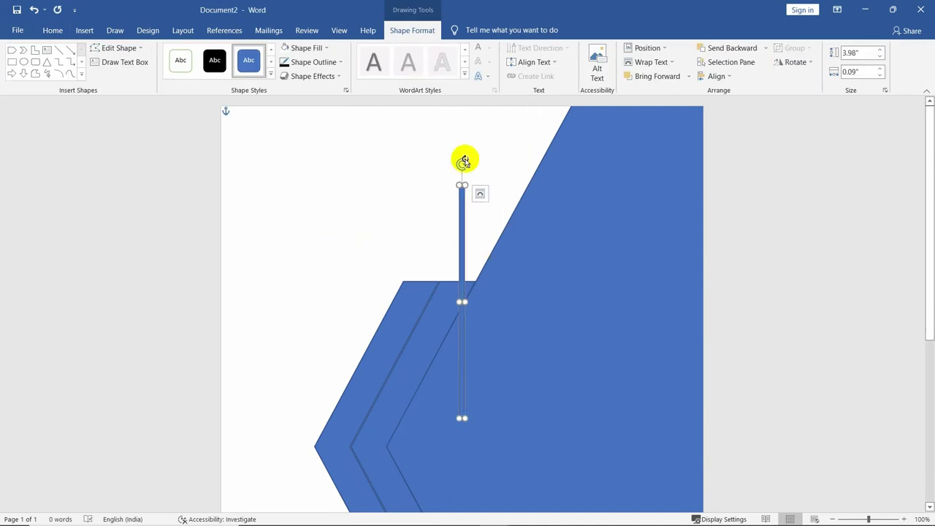
drag(463, 160, 525, 194)
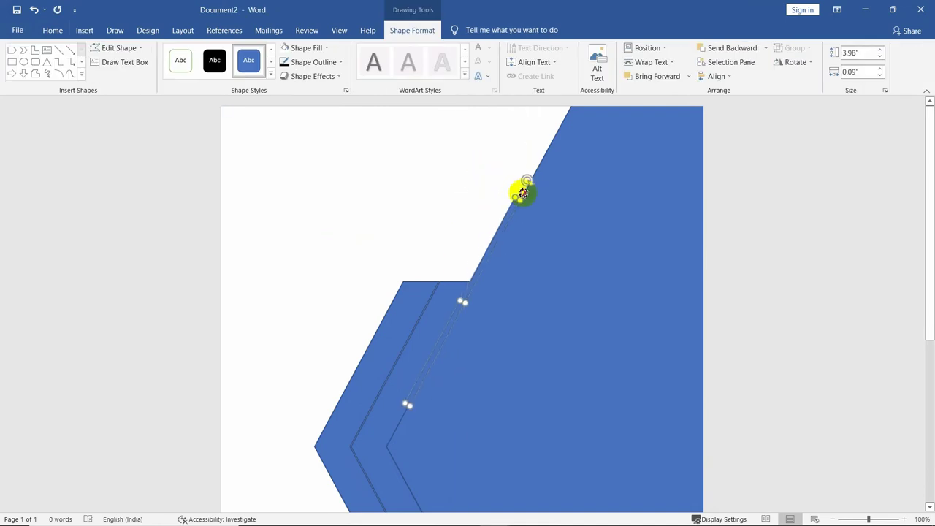
drag(476, 273, 507, 194)
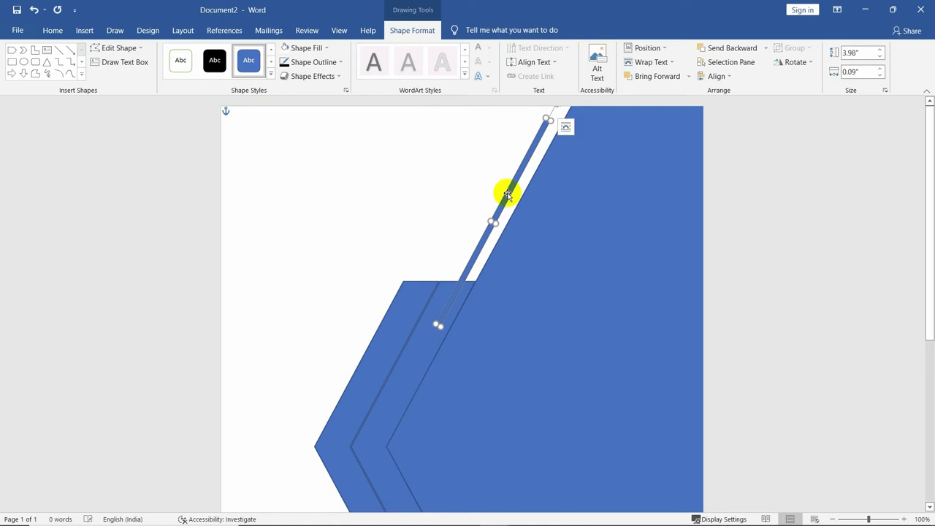
Adjust the slanted line's length and angle to sit parallel to the diagonal edge.
drag(441, 326, 402, 396)
drag(466, 282, 476, 255)
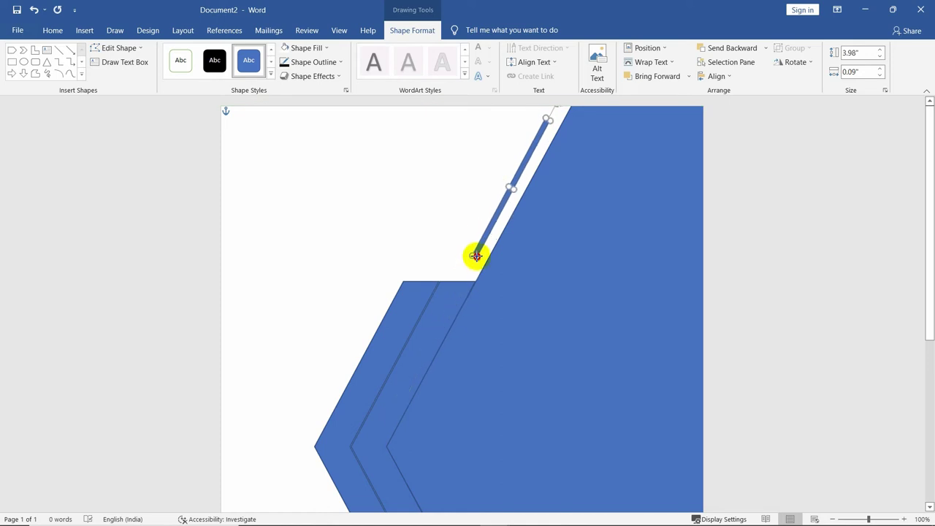
mouse_move(497, 202)
mouse_down()
mouse_move(487, 198)
mouse_move(504, 220)
mouse_up()
drag(563, 117, 565, 114)
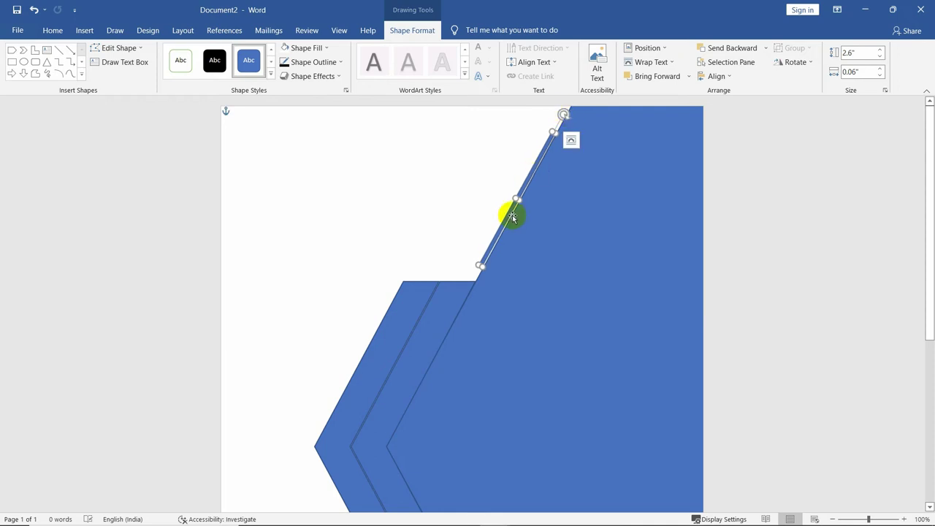
Place copies of the slanted line along the page's left edge.
mouse_move(512, 217)
mouse_down()
mouse_move(498, 207)
mouse_move(251, 259)
mouse_move(232, 282)
mouse_up()
scroll(232, 282, down, 1)
scroll(231, 282, down, 1)
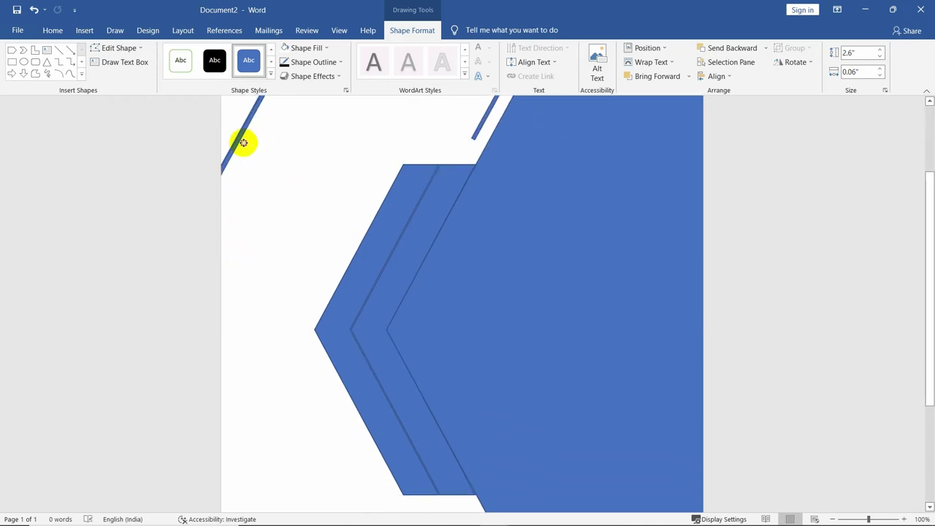
drag(242, 142, 232, 444)
Nudge the chevron group right and the top slanted line slightly left.
click(763, 349)
ctrl+scroll(758, 353, down, 1)
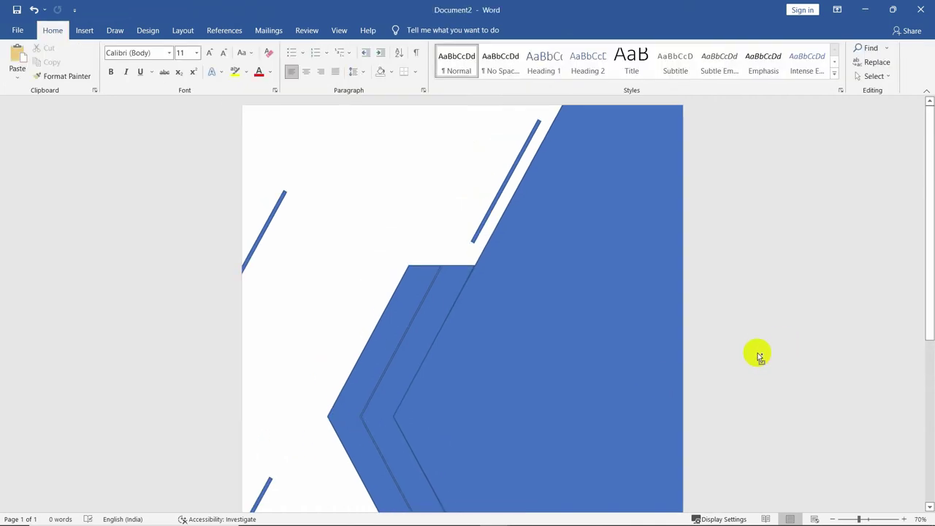
ctrl+scroll(741, 355, down, 5)
ctrl+scroll(647, 350, down, 1)
ctrl+scroll(524, 364, up, 1)
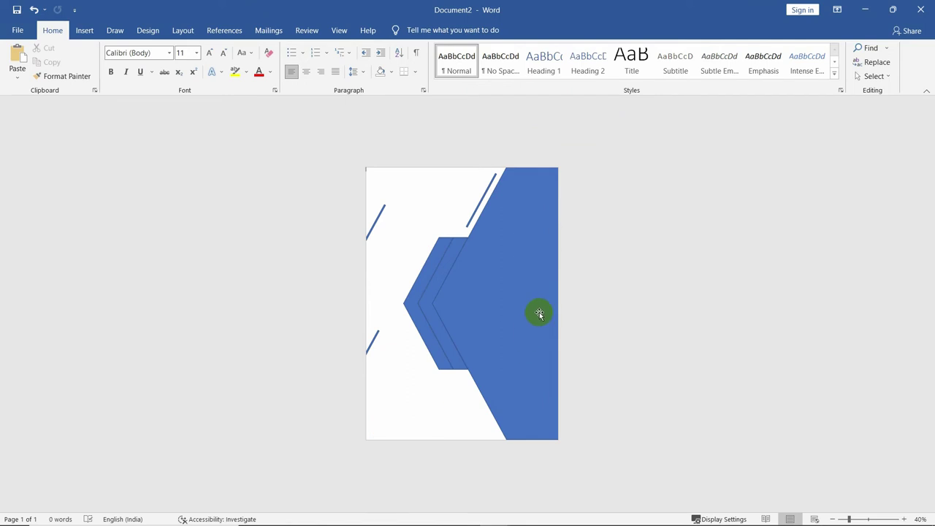
ctrl+scroll(467, 311, up, 3)
click(410, 313)
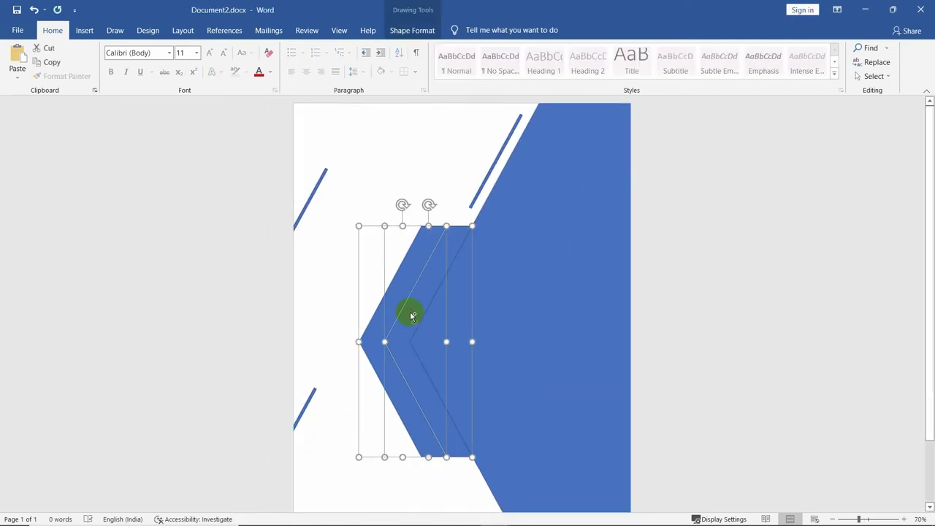
key(Right)
key(Right)
key(Right)
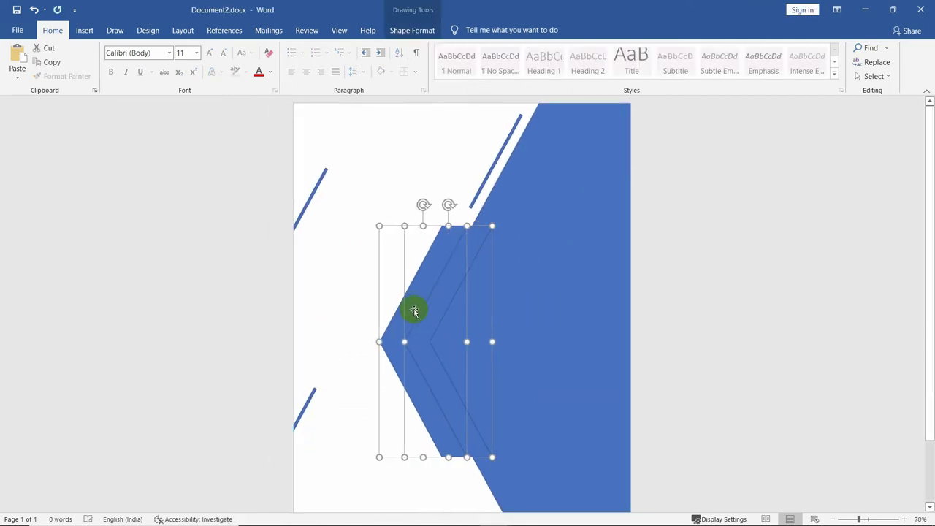
key(Right)
key(Right)
key(Right)
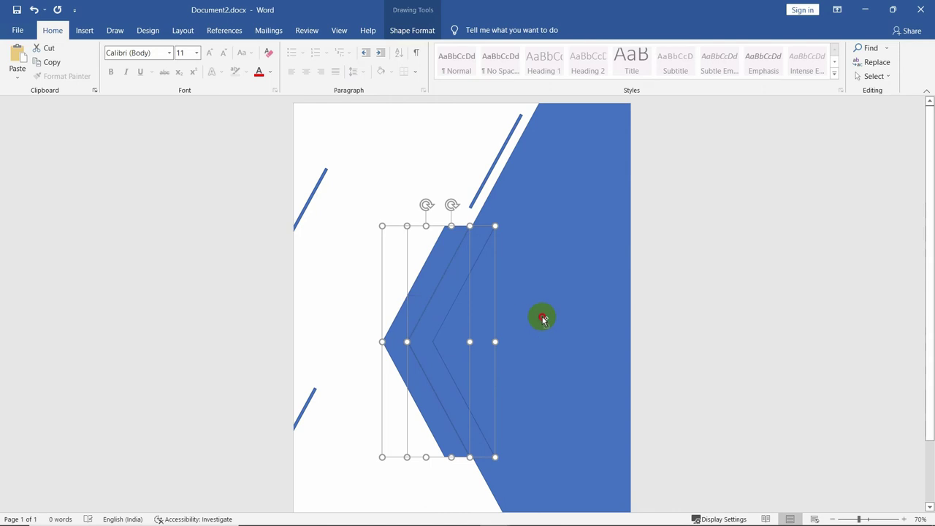
drag(378, 340, 383, 341)
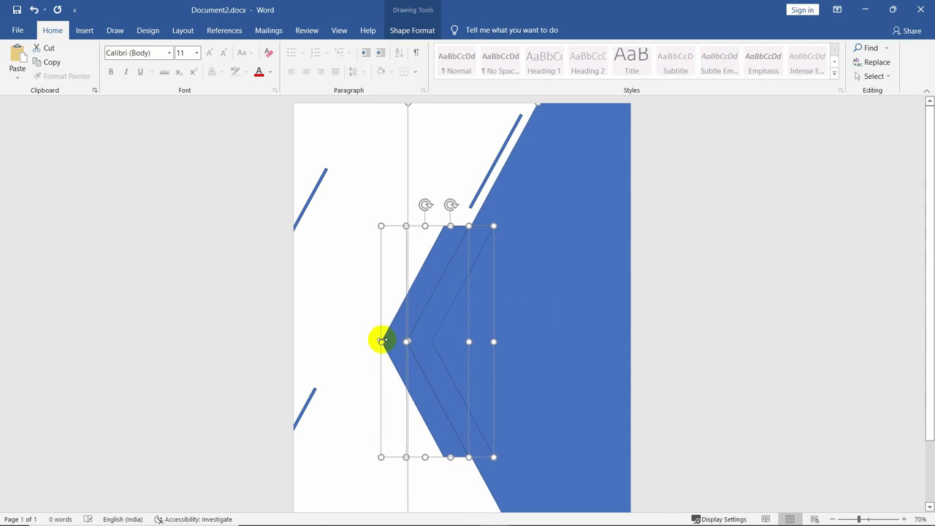
click(484, 178)
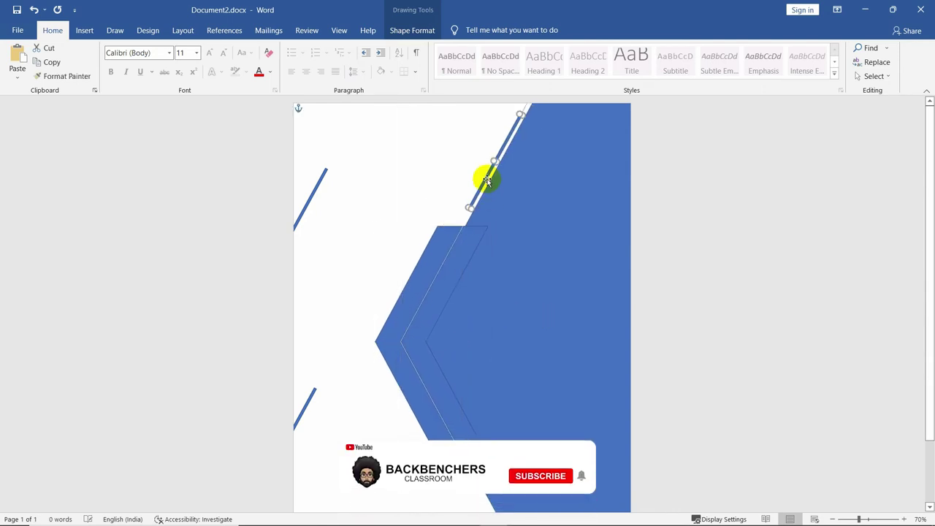
key(Left)
key(Left)
key(Left)
click(657, 219)
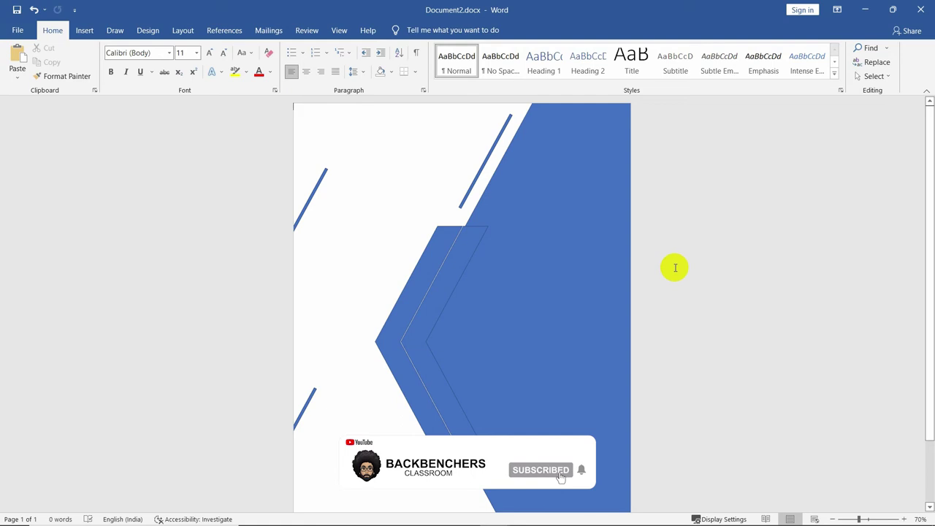
click(426, 319)
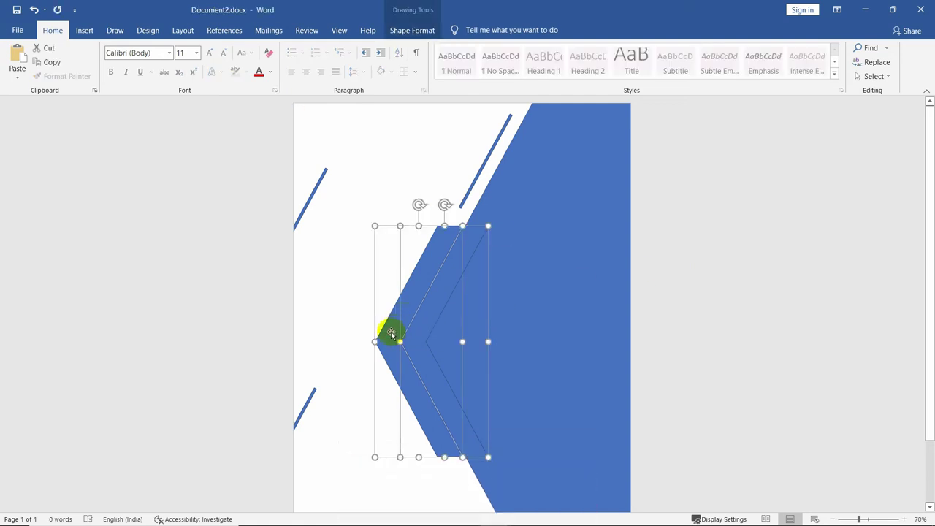
drag(392, 331, 447, 331)
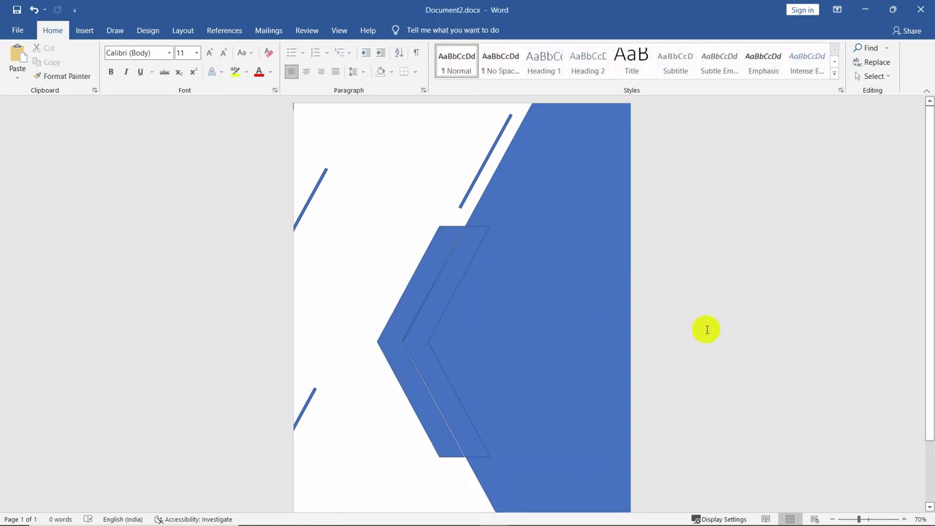
Set the chevrons' Shape Outline to No Outline.
ctrl+scroll(555, 334, down, 2)
ctrl+scroll(500, 334, down, 2)
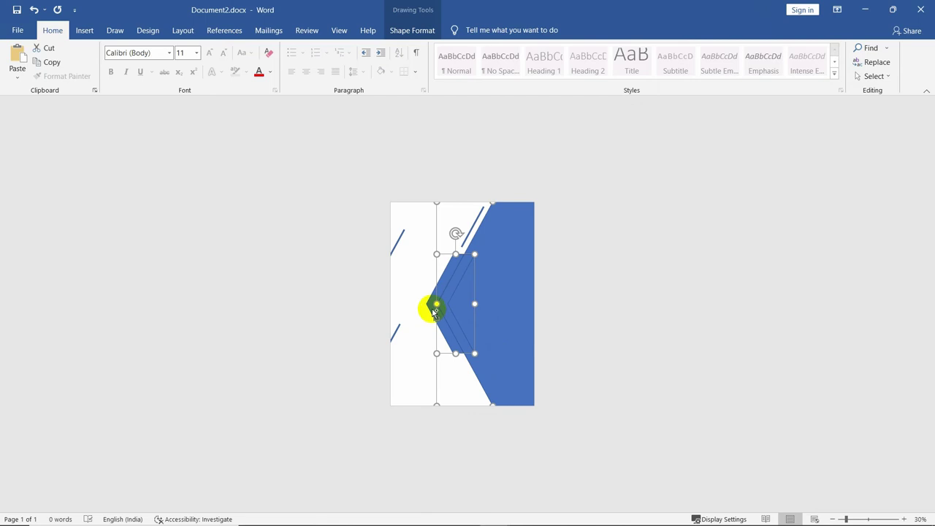
click(412, 30)
click(314, 62)
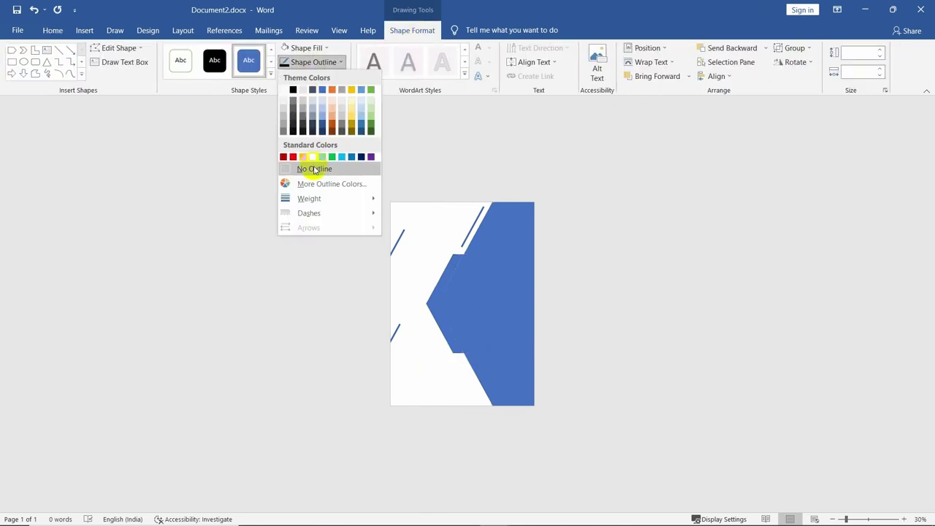
click(314, 169)
click(645, 284)
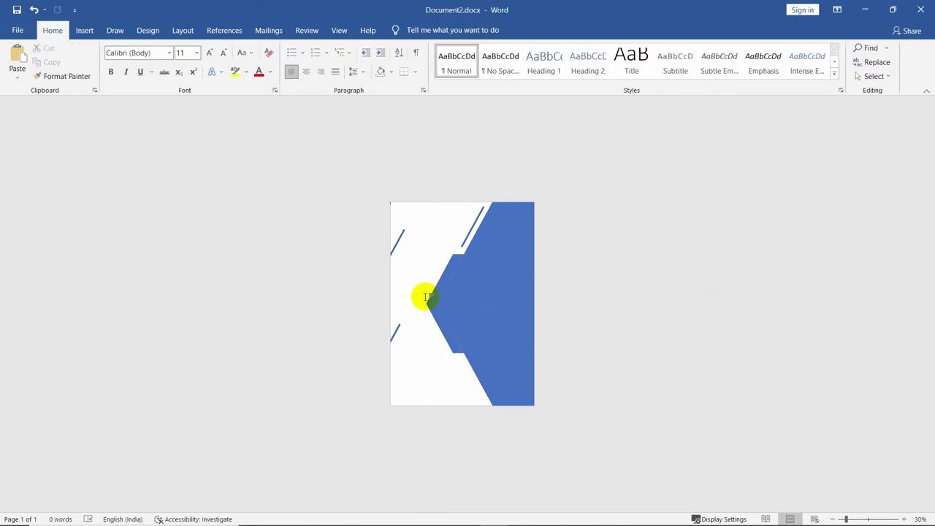
ctrl+scroll(426, 297, up, 2)
Fill the top diagonal line and both left-edge lines with yellow.
ctrl+scroll(428, 286, up, 1)
click(463, 183)
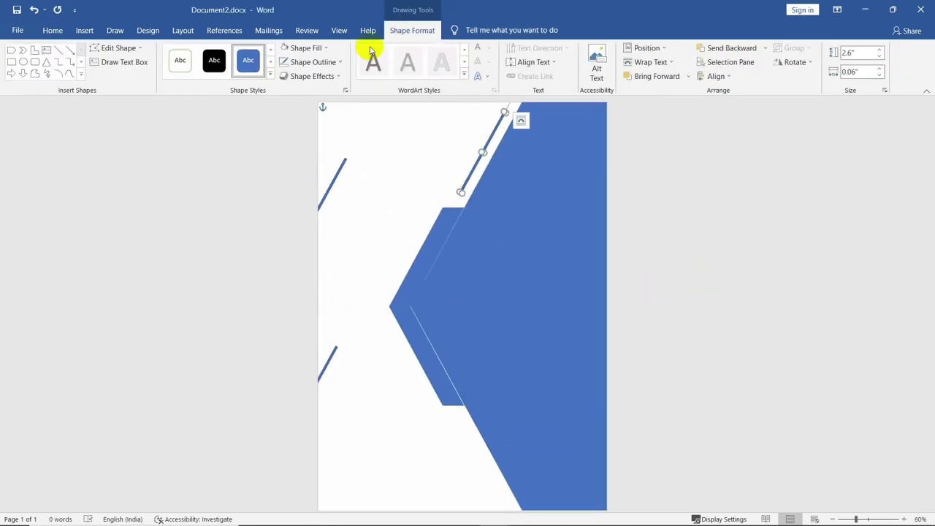
click(305, 47)
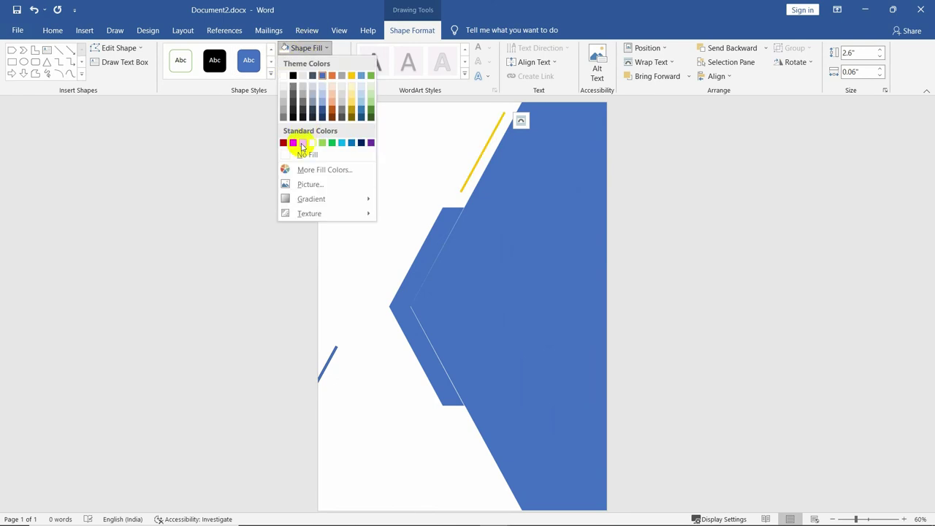
click(302, 143)
click(330, 188)
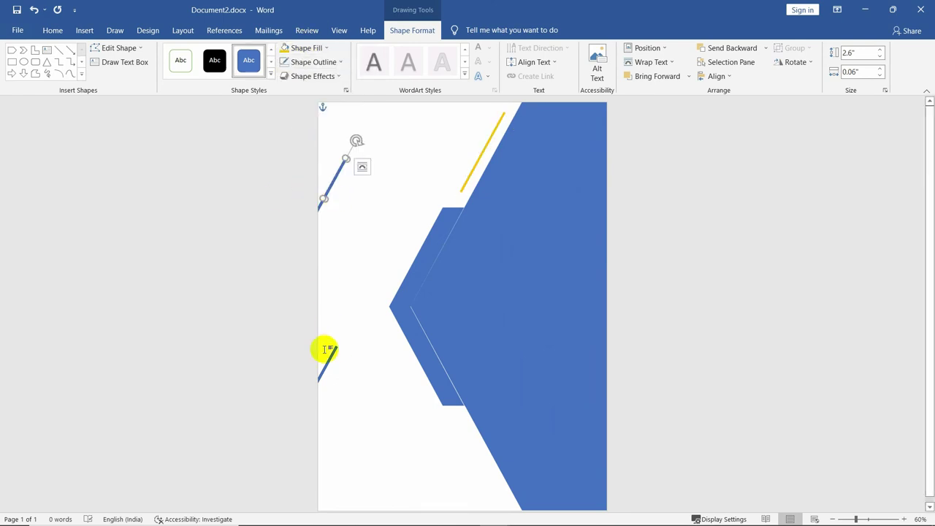
click(287, 49)
click(643, 228)
Inspect the chevron's white inner outline, then reselect the top yellow line.
scroll(442, 364, up, 3)
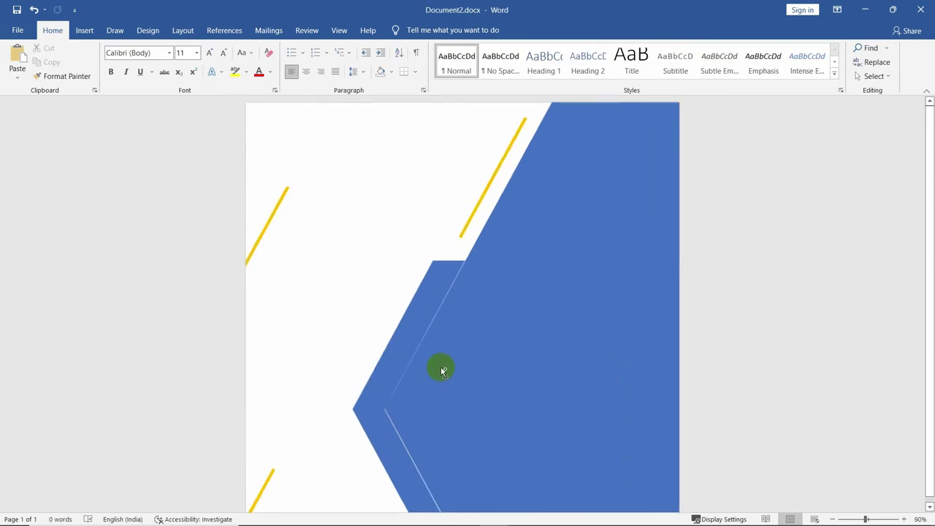
click(381, 380)
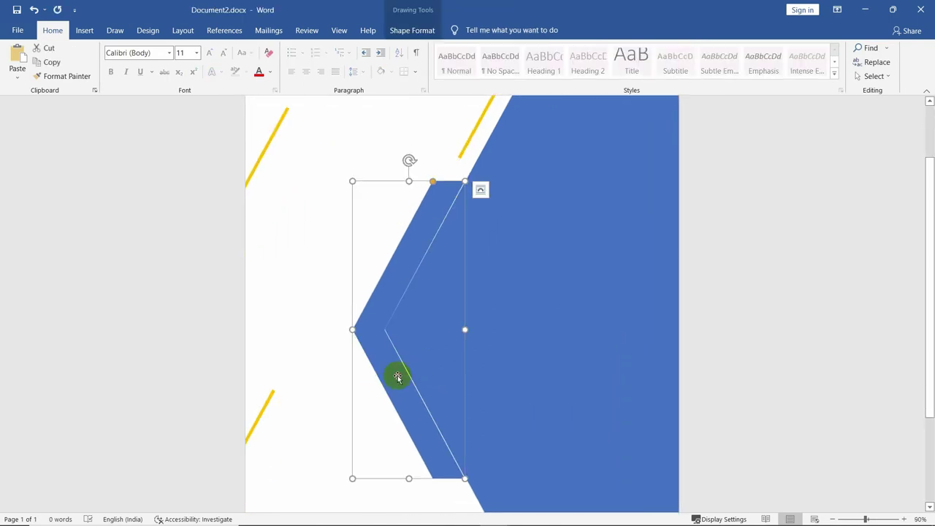
scroll(707, 355, down, 6)
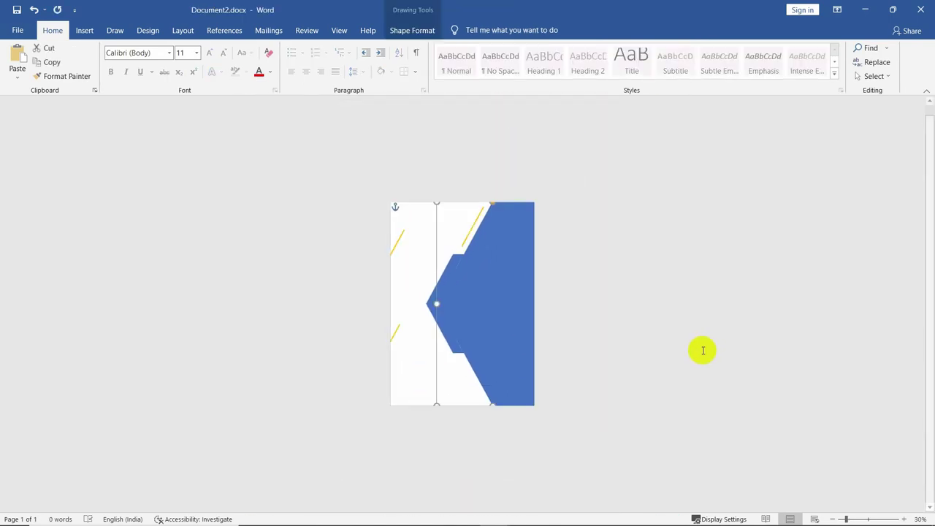
click(679, 343)
scroll(670, 342, up, 2)
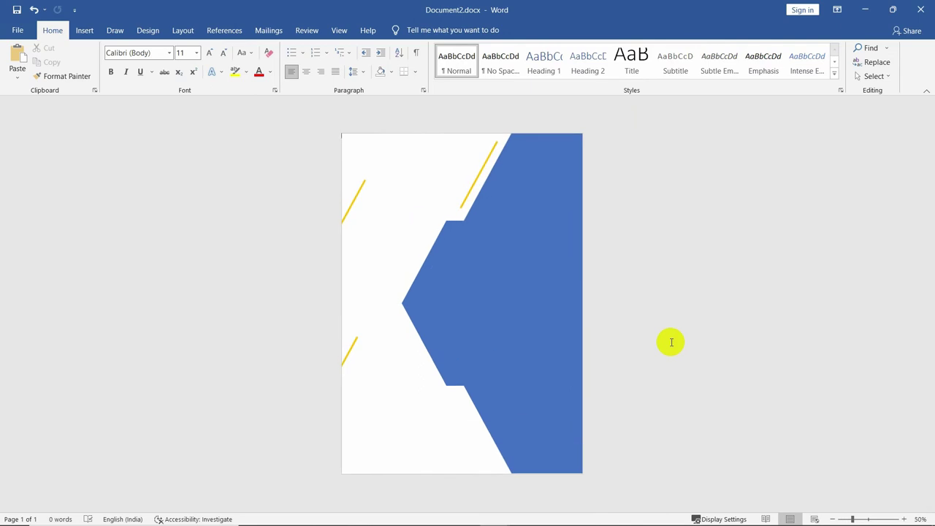
click(467, 199)
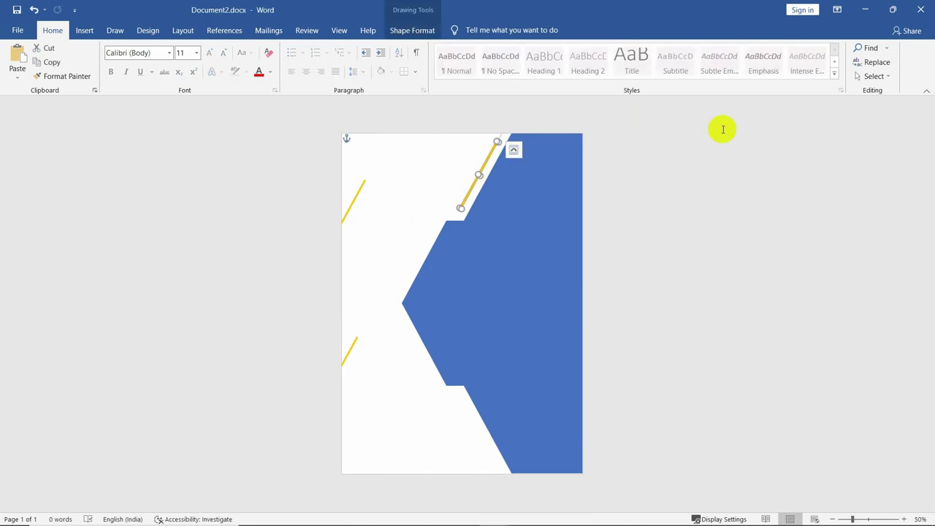
Check the slanted line's 29° rotation in the size and rotation settings.
click(427, 30)
click(777, 65)
click(795, 129)
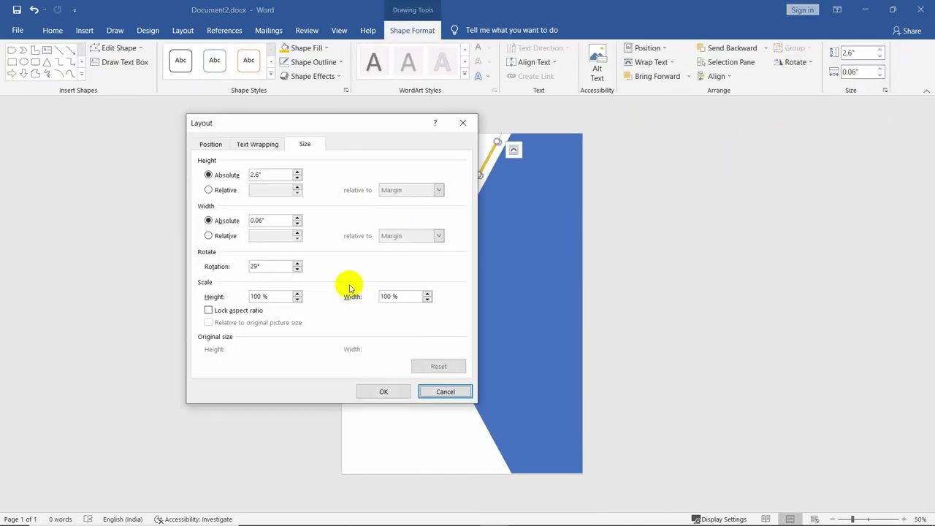
click(269, 265)
drag(270, 263, 223, 267)
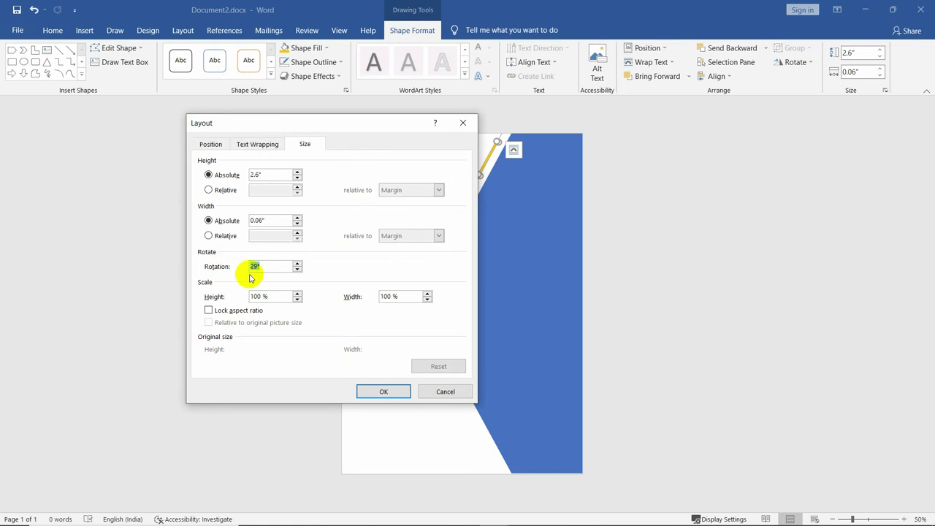
click(424, 391)
click(656, 313)
Draw a tall thin rectangle at the upper left and rotate it 29°.
click(84, 30)
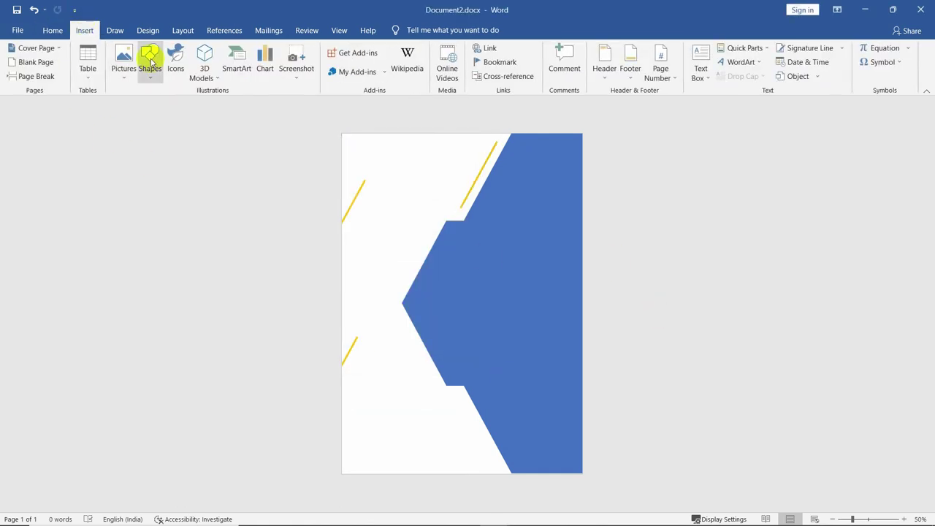
click(150, 62)
click(209, 110)
drag(358, 144, 384, 300)
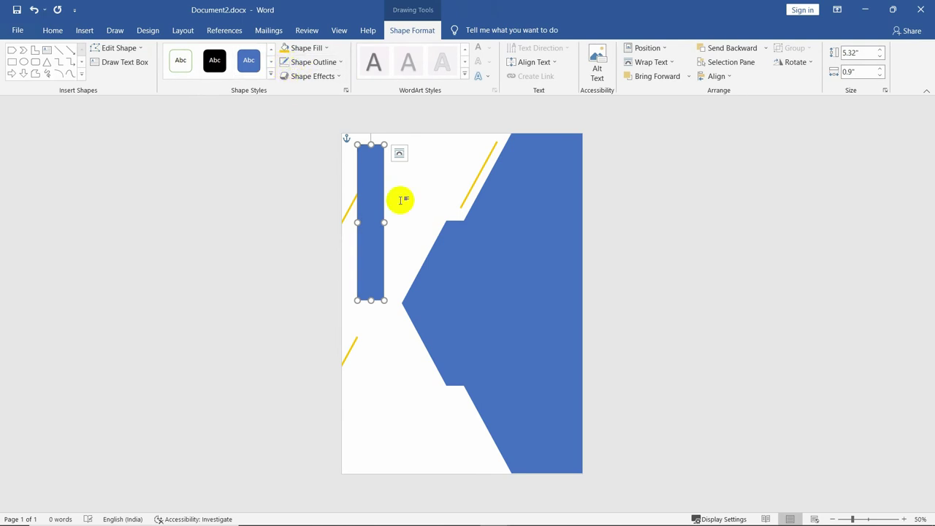
click(792, 62)
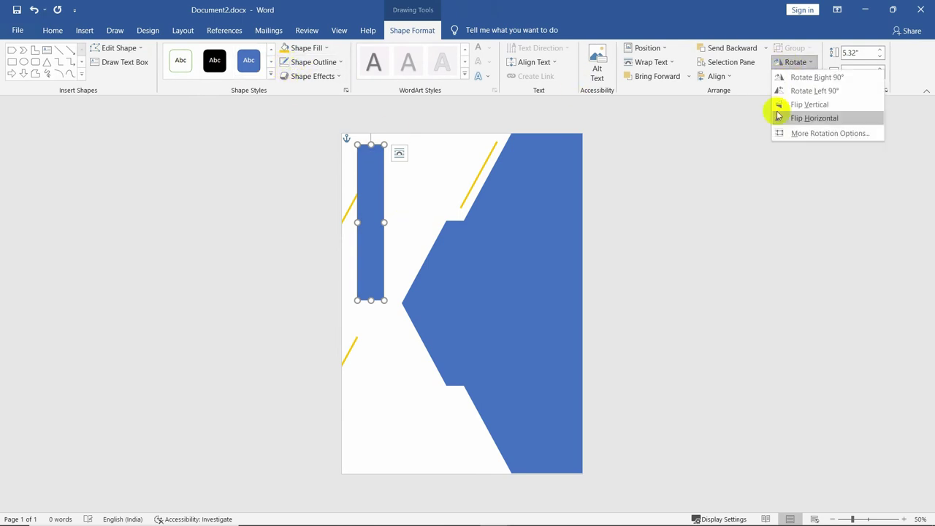
click(789, 132)
double_click(252, 266)
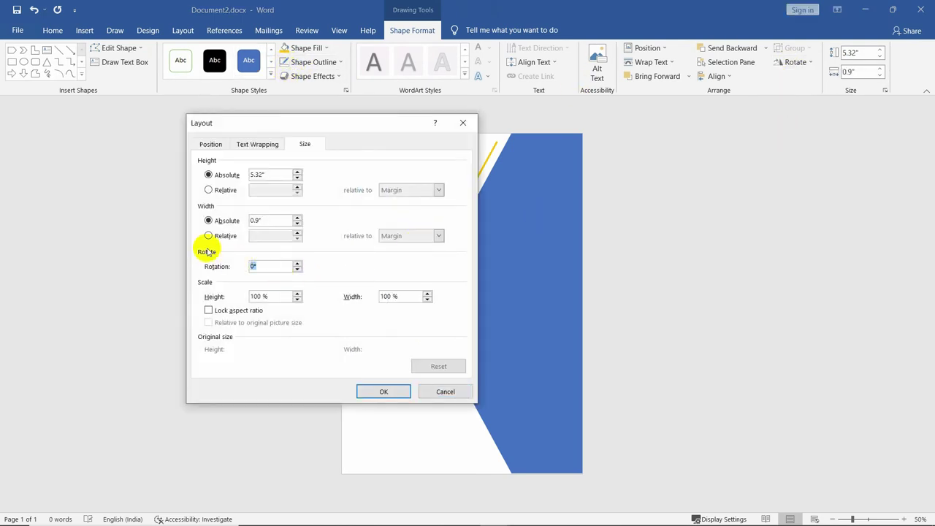
text(29)
click(385, 393)
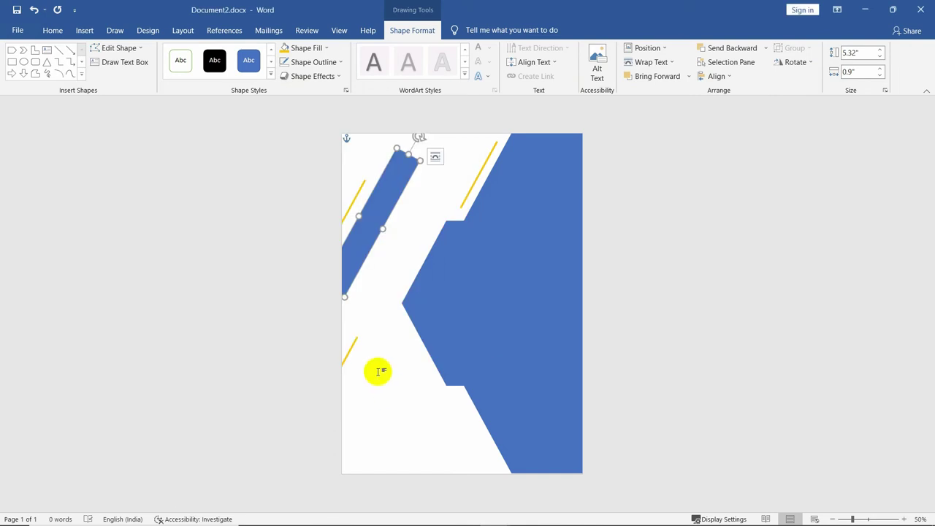
Move the rotated strip to the top-left corner and fill it light grey.
drag(372, 232, 358, 153)
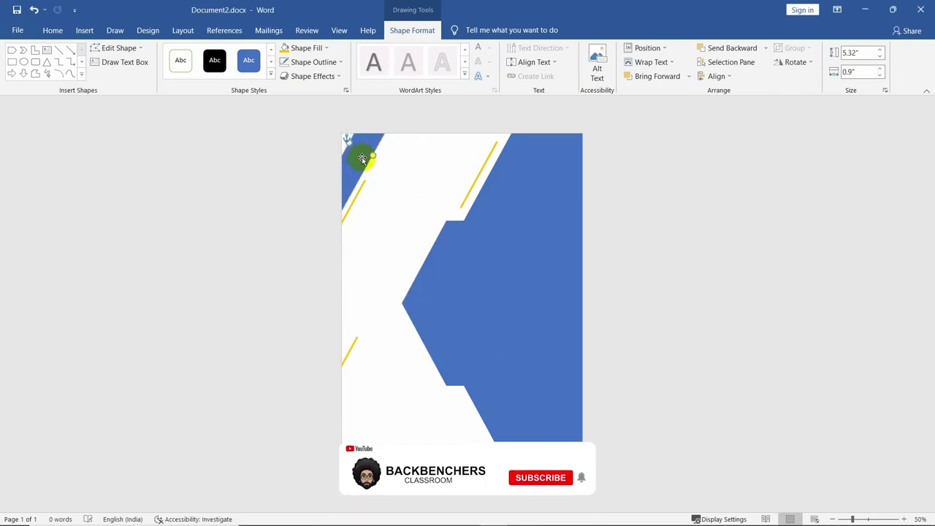
click(294, 50)
click(282, 94)
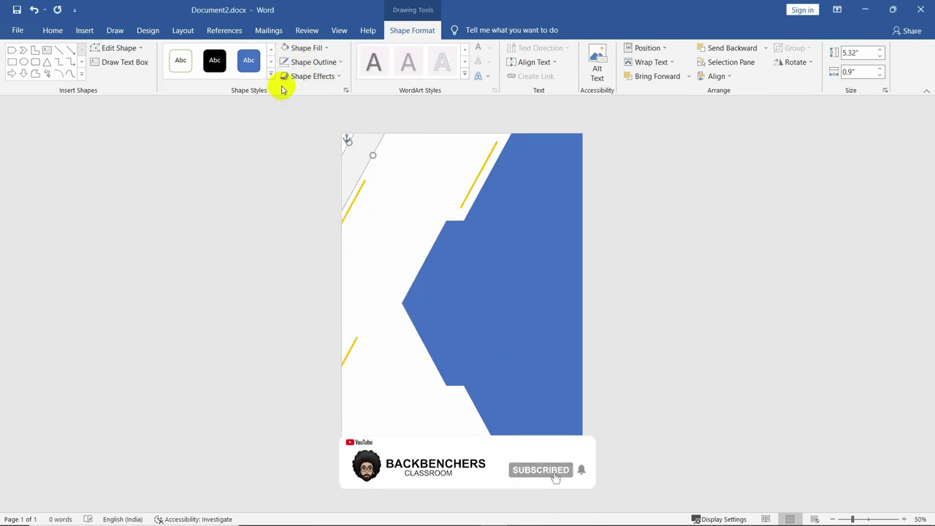
click(699, 215)
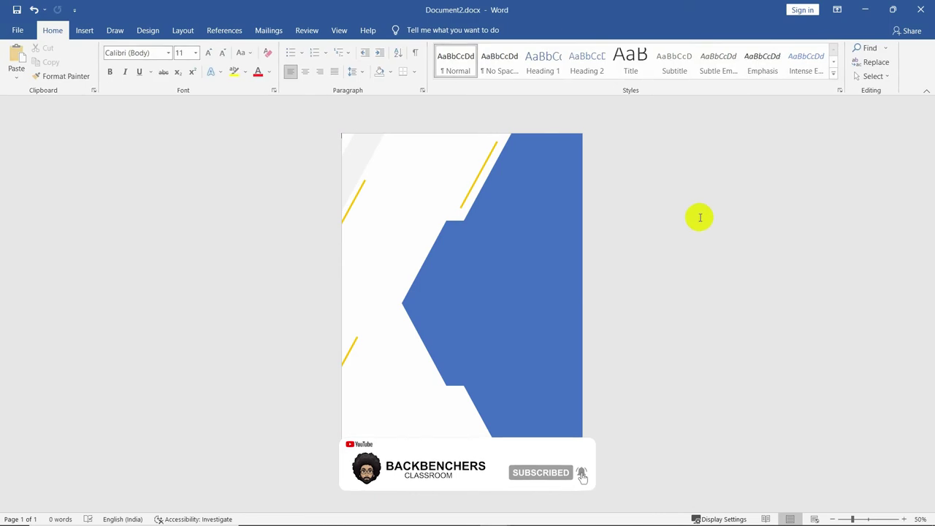
click(369, 150)
click(347, 90)
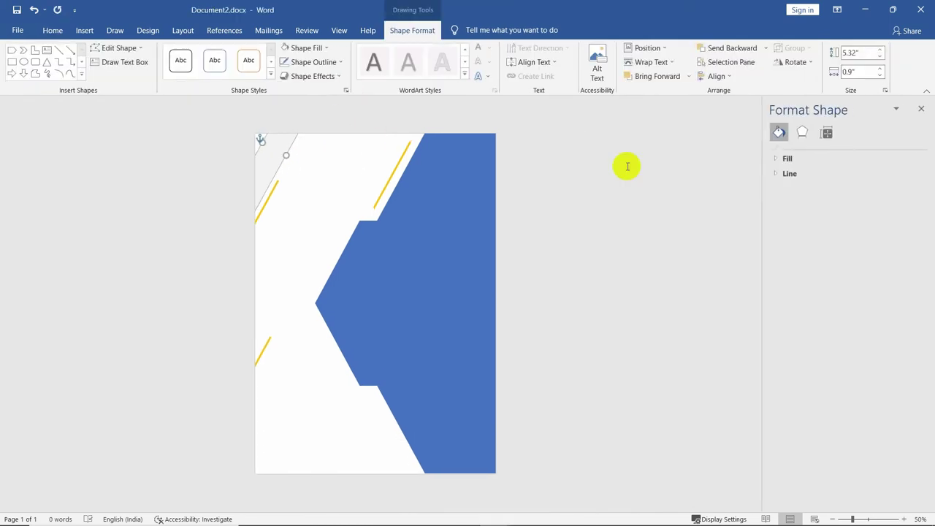
Give the grey strip 18% transparency and place a strip beside the blue panel.
click(781, 157)
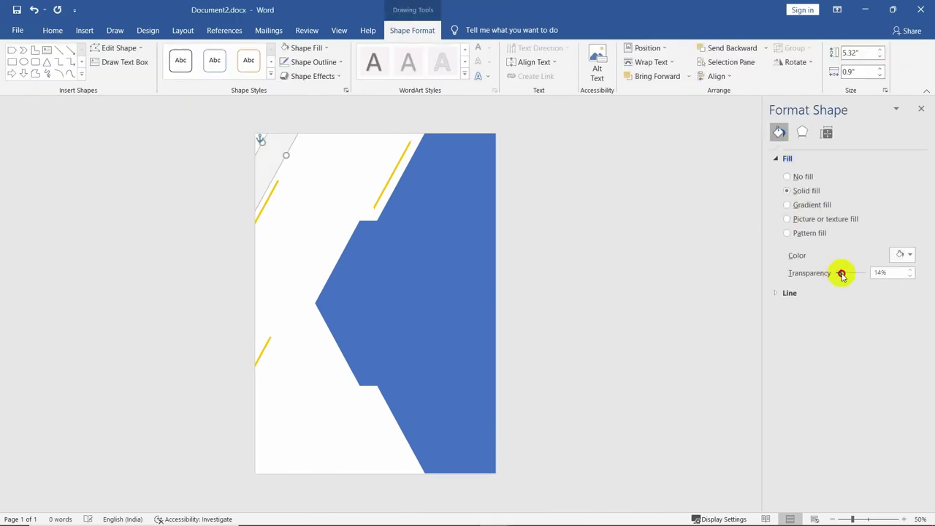
click(467, 209)
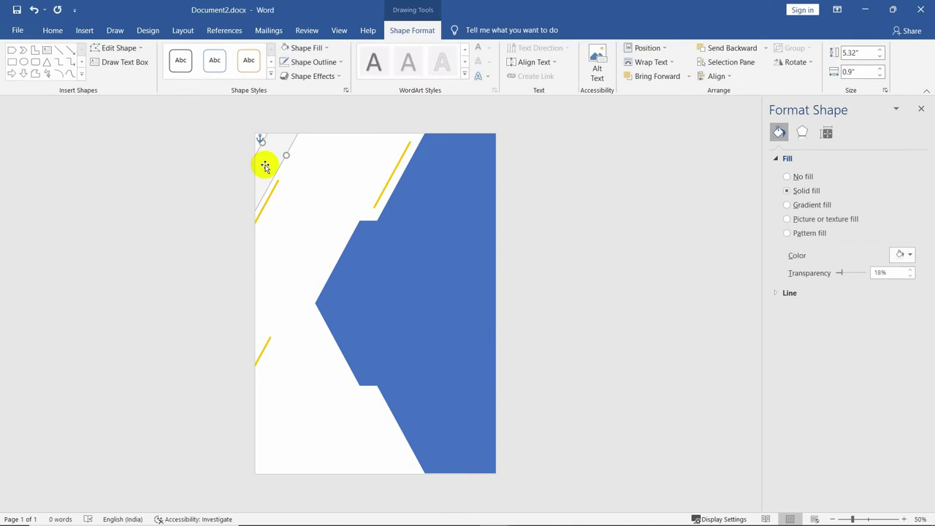
drag(259, 167, 391, 171)
Send the strip behind the blue panel and stretch it along the diagonal edge.
right_click(392, 183)
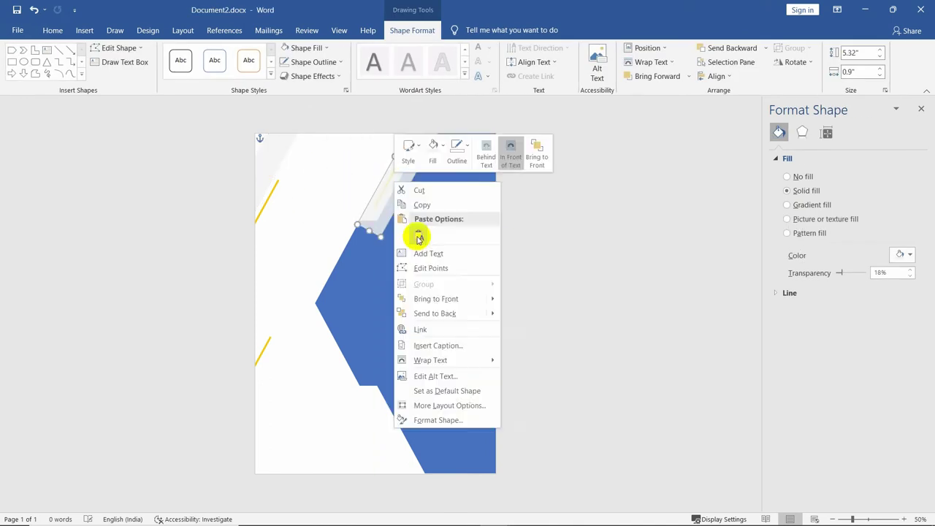
click(434, 316)
right_click(386, 212)
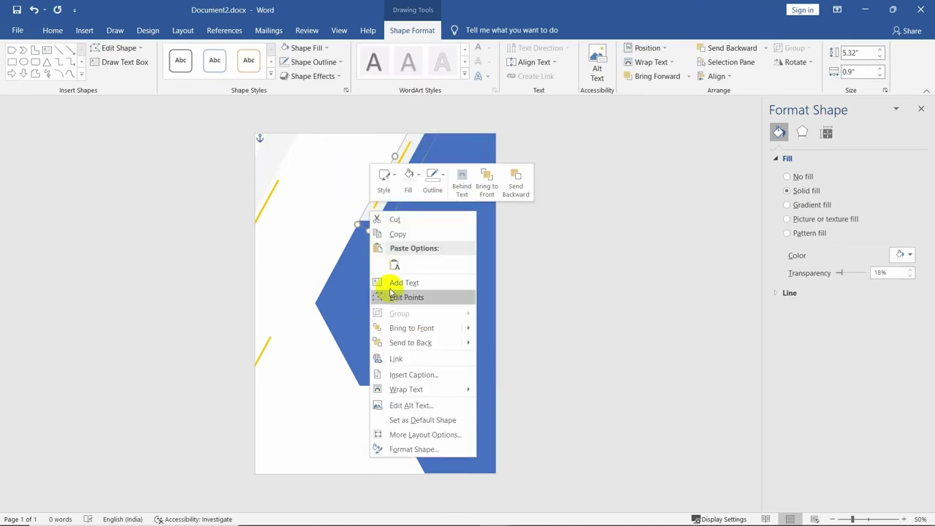
click(383, 339)
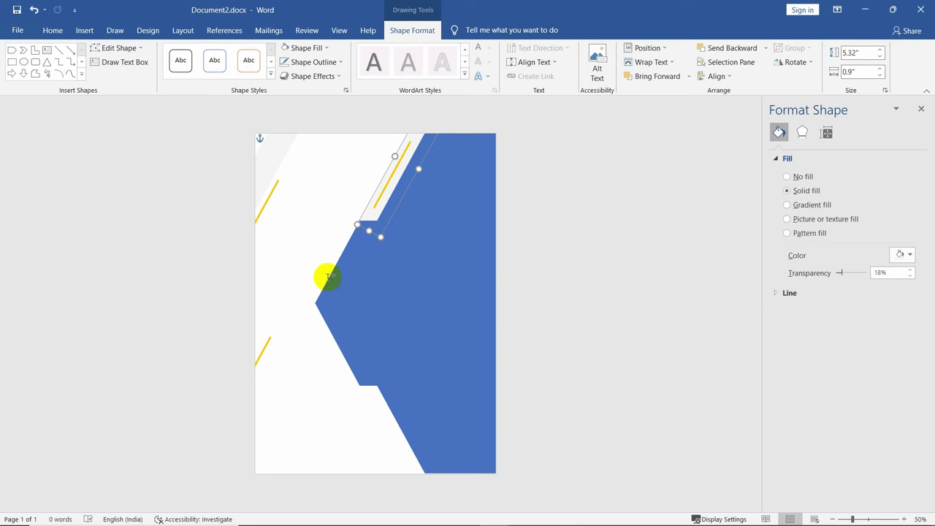
drag(369, 232, 318, 320)
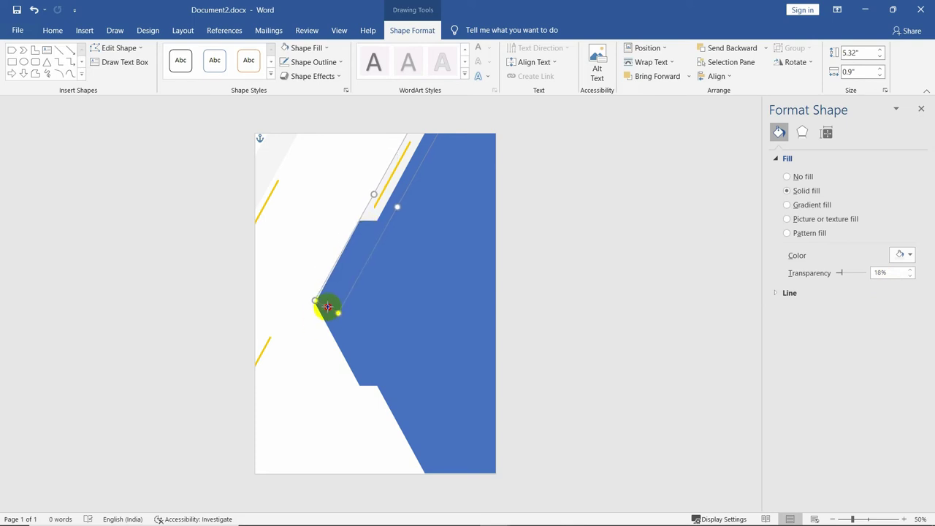
Switch the long strip to a two-stop gradient fill with a light grey left stop.
click(814, 205)
click(853, 339)
click(906, 339)
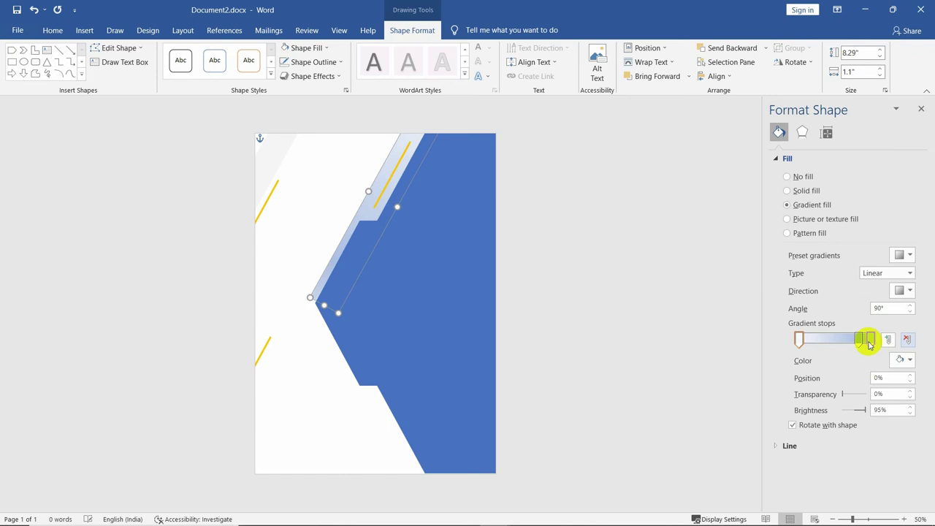
click(861, 340)
click(810, 345)
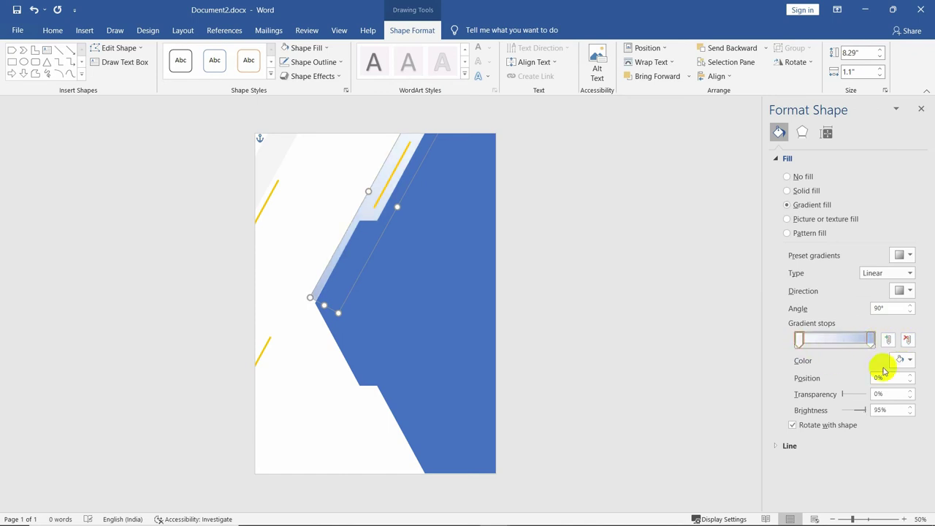
click(900, 359)
click(851, 401)
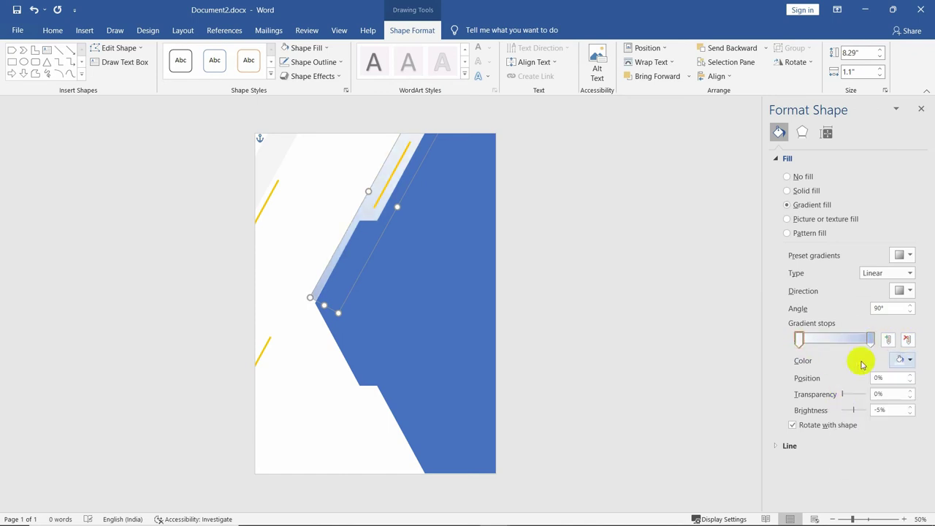
Make the right gradient stop grey and choose a gradient direction for the strip.
click(870, 339)
click(900, 359)
click(844, 410)
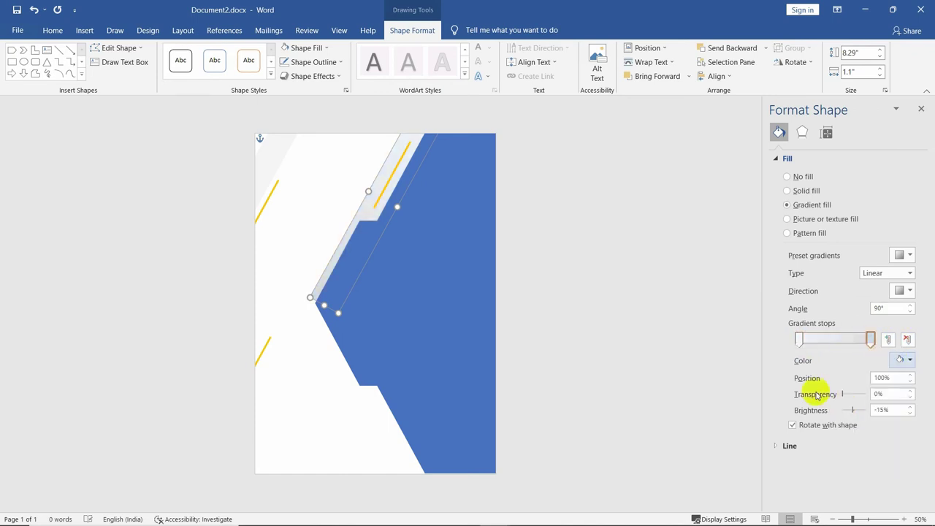
click(901, 291)
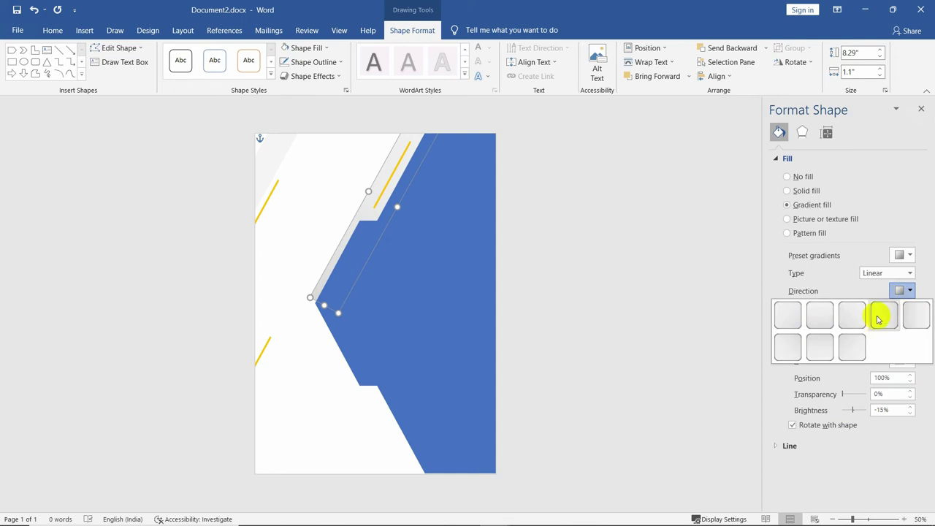
click(878, 320)
click(731, 323)
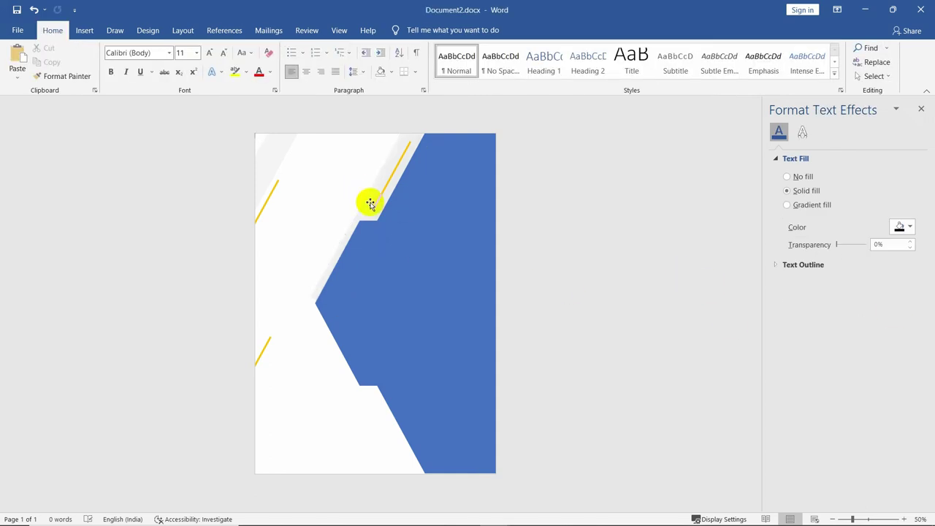
Set the long strip's right gradient stop to 20% transparency, then select the small top-left strip.
click(370, 204)
double_click(881, 394)
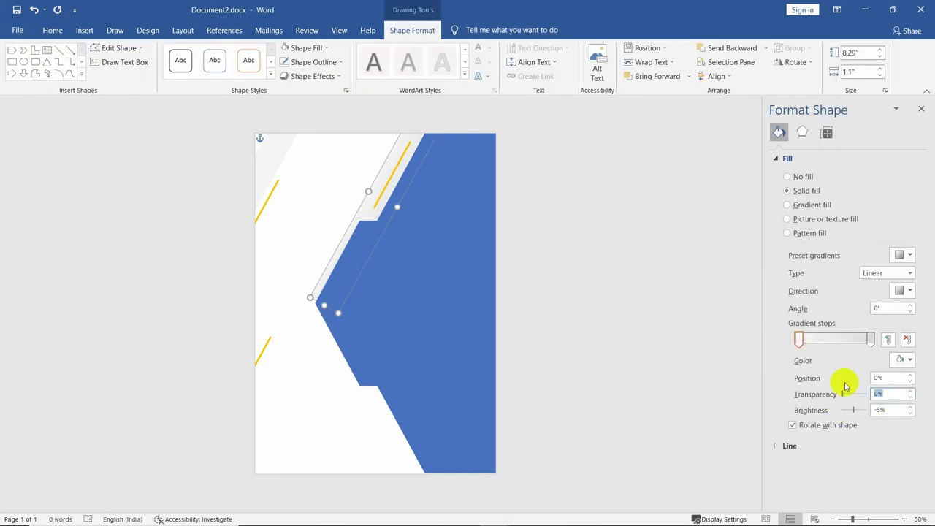
click(870, 338)
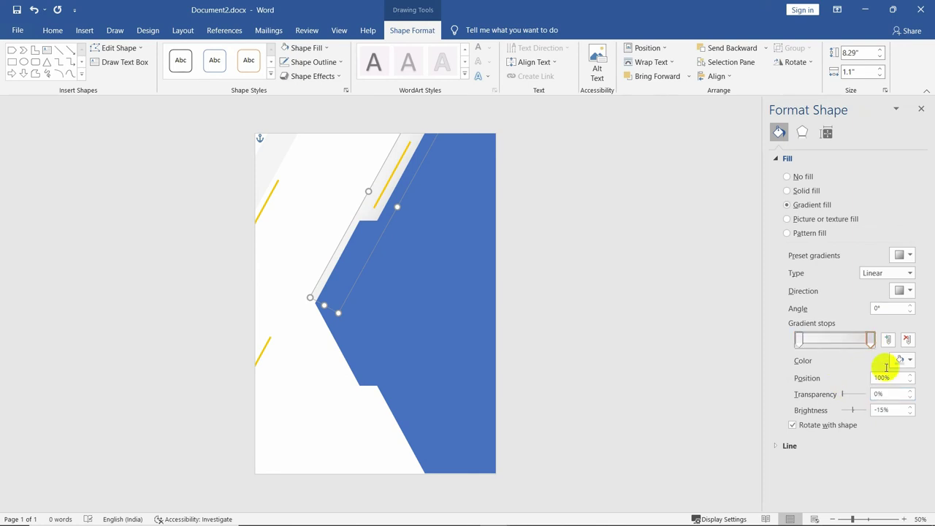
double_click(886, 394)
text(20)
click(680, 330)
click(261, 155)
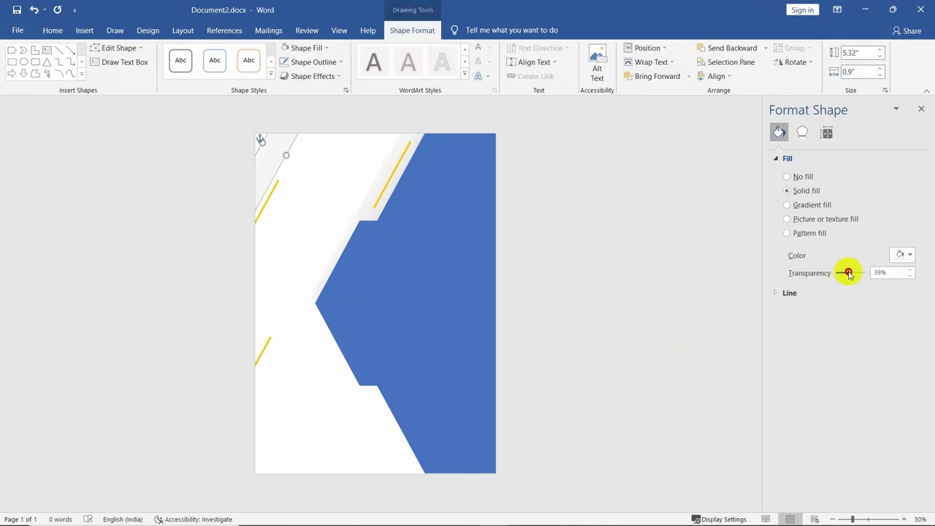
Make the small top-left strip 42% transparent.
drag(849, 274, 851, 276)
click(585, 270)
click(278, 167)
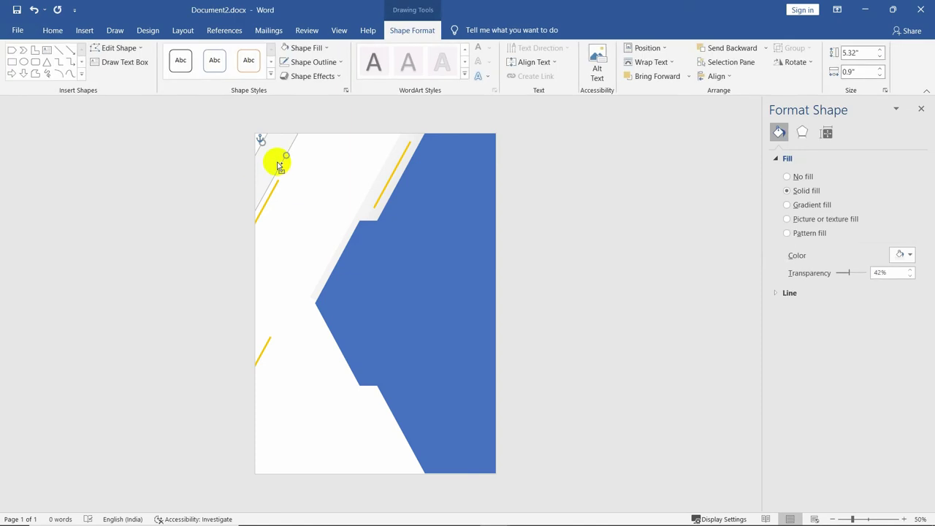
Move the translucent strip to the bottom-left, lengthen it into the blue panel and position it along the diagonal.
drag(278, 166, 274, 440)
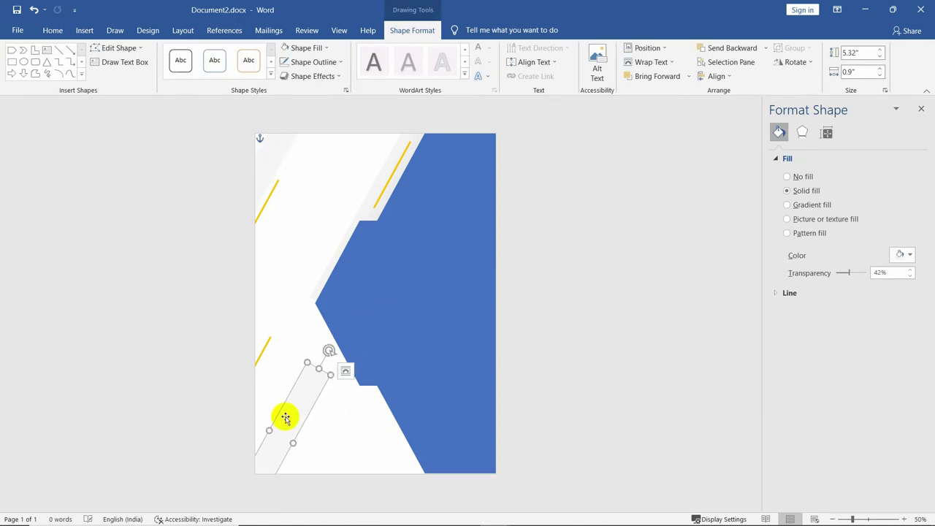
drag(322, 361, 346, 307)
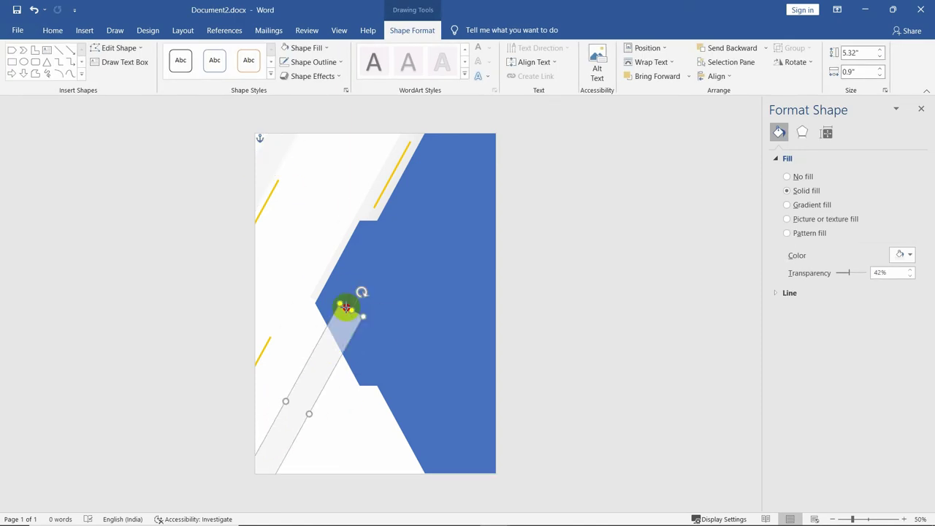
mouse_move(307, 385)
mouse_down()
mouse_move(309, 427)
mouse_move(404, 470)
mouse_up()
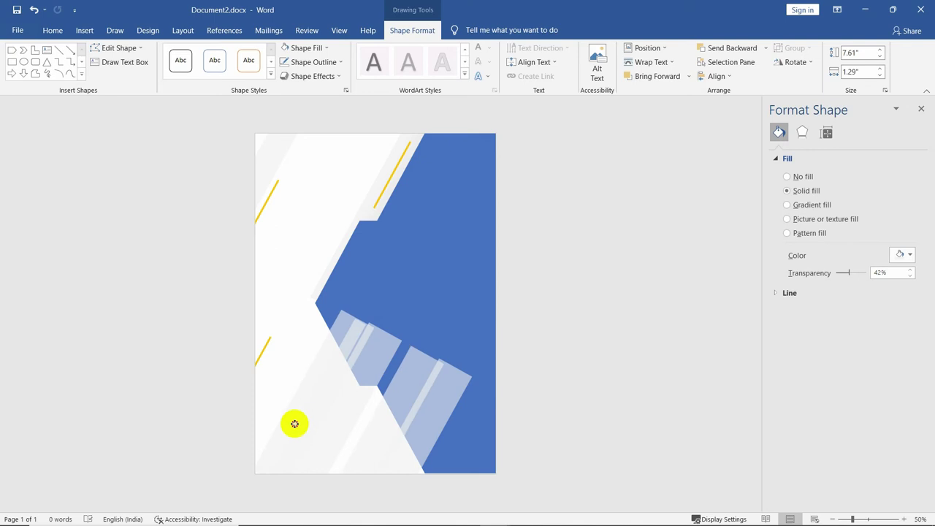
click(297, 424)
drag(333, 436, 269, 403)
Give the lower-left strip a 160° gradient with a dark right stop, with its brightness adjusted.
click(803, 204)
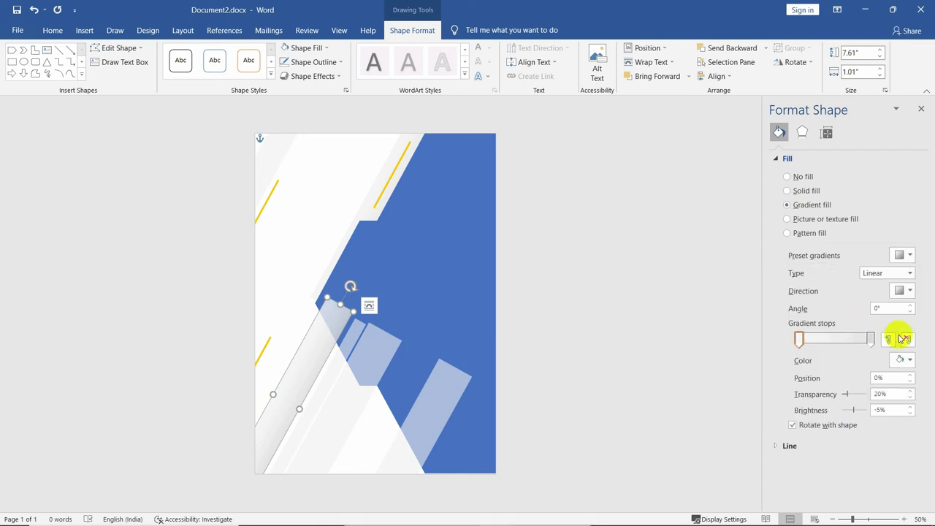
click(910, 305)
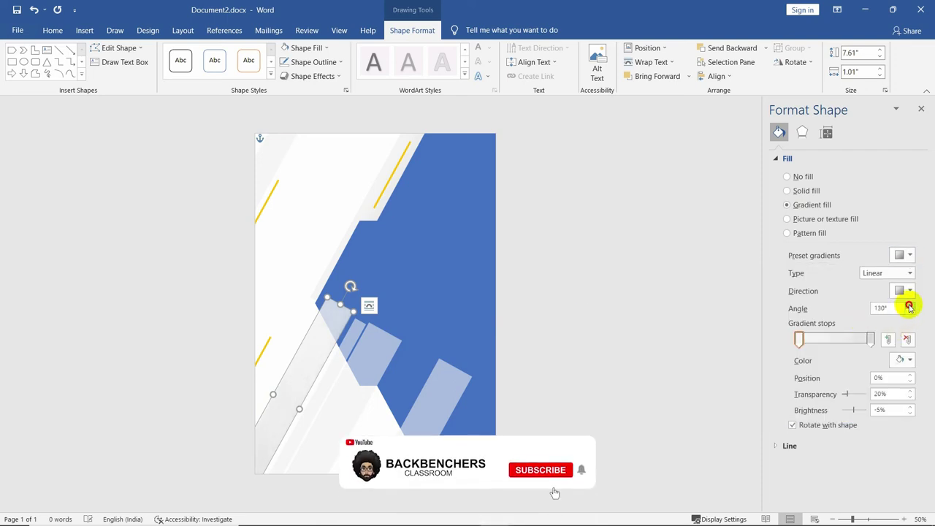
click(910, 305)
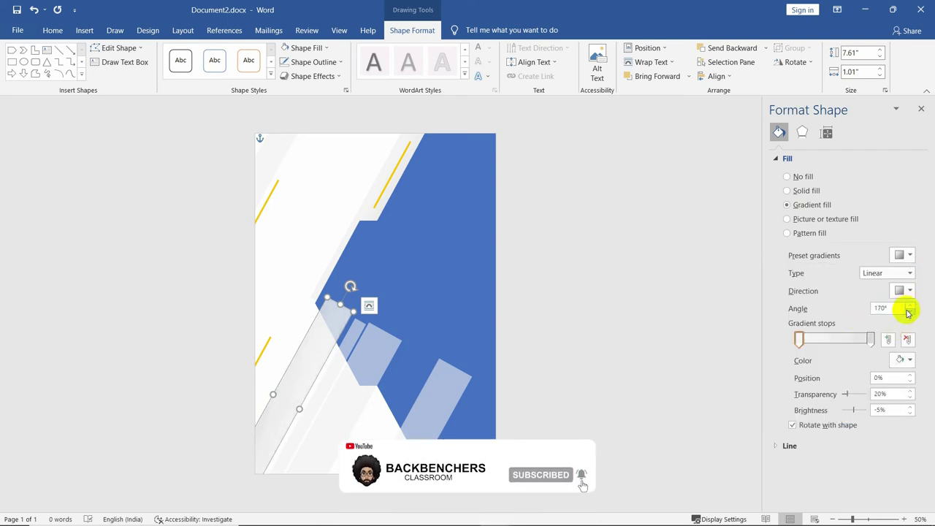
mouse_move(868, 339)
mouse_down()
mouse_move(822, 341)
mouse_move(877, 342)
mouse_up()
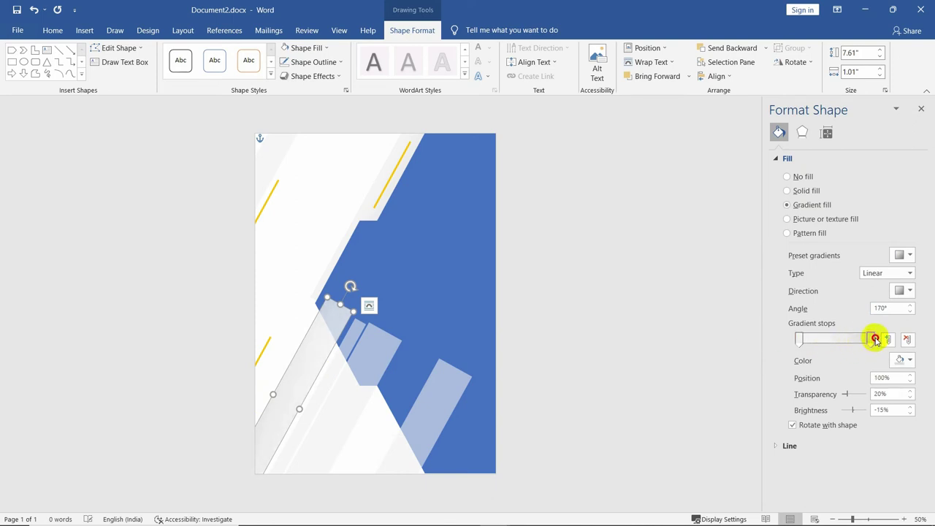
click(906, 359)
click(853, 384)
drag(853, 410, 846, 411)
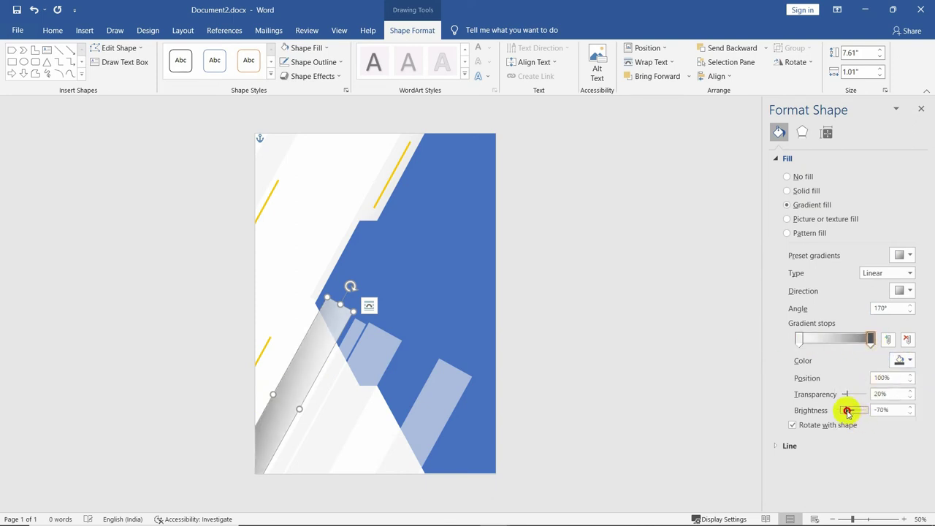
click(911, 312)
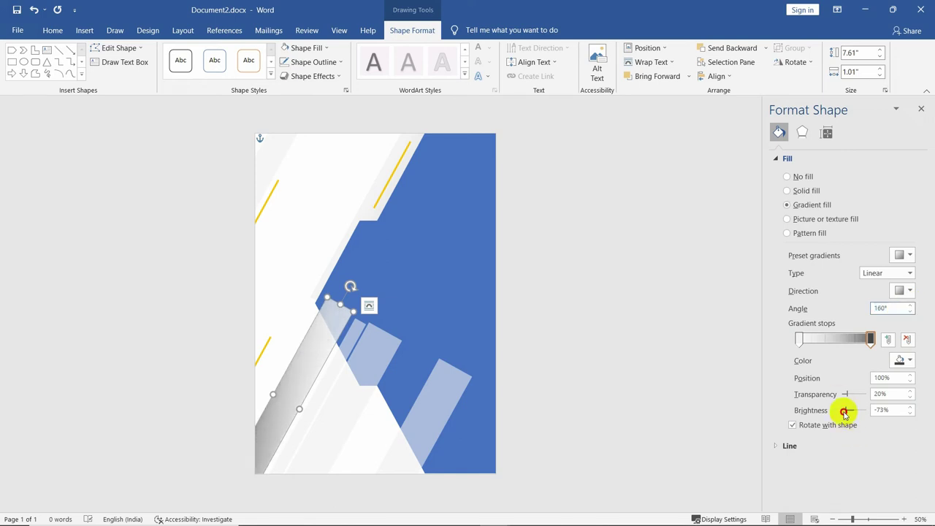
drag(844, 412, 852, 413)
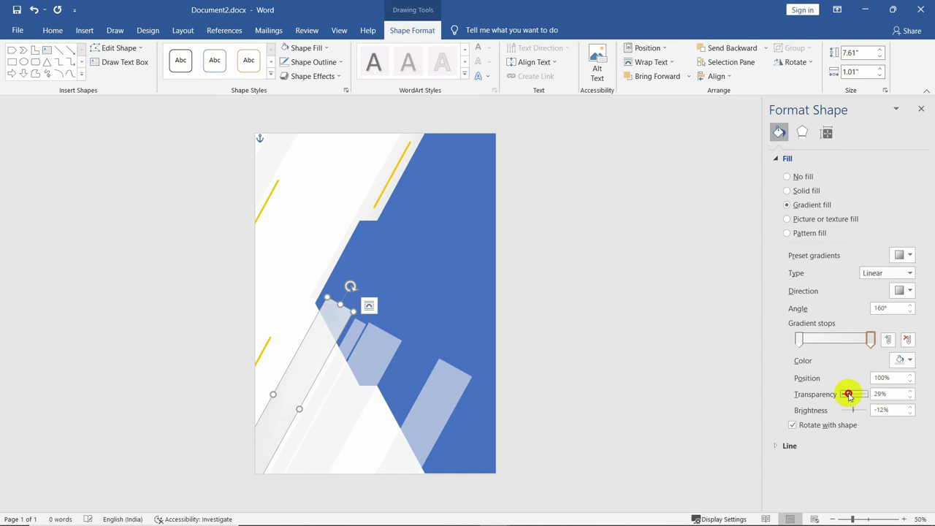
click(799, 339)
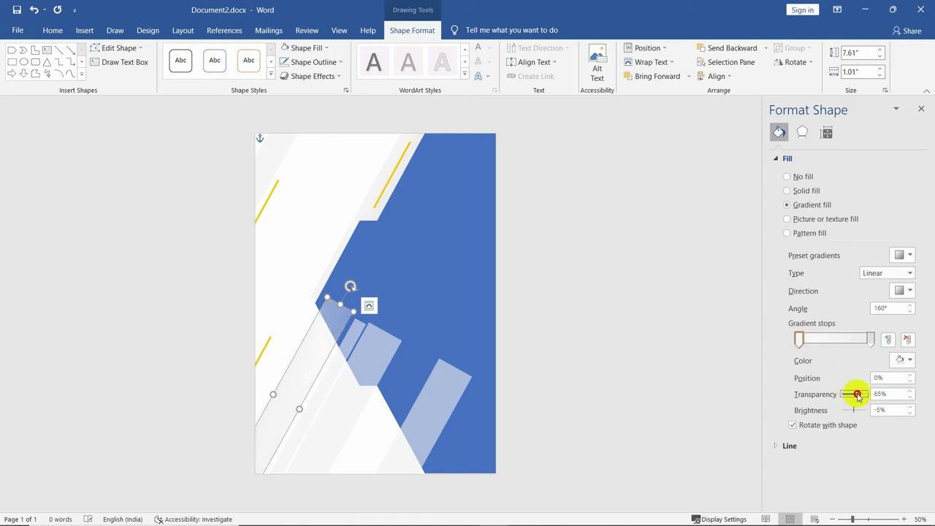
Give the thin diagonal line a gradient fading from nearly transparent to a darker end.
click(653, 353)
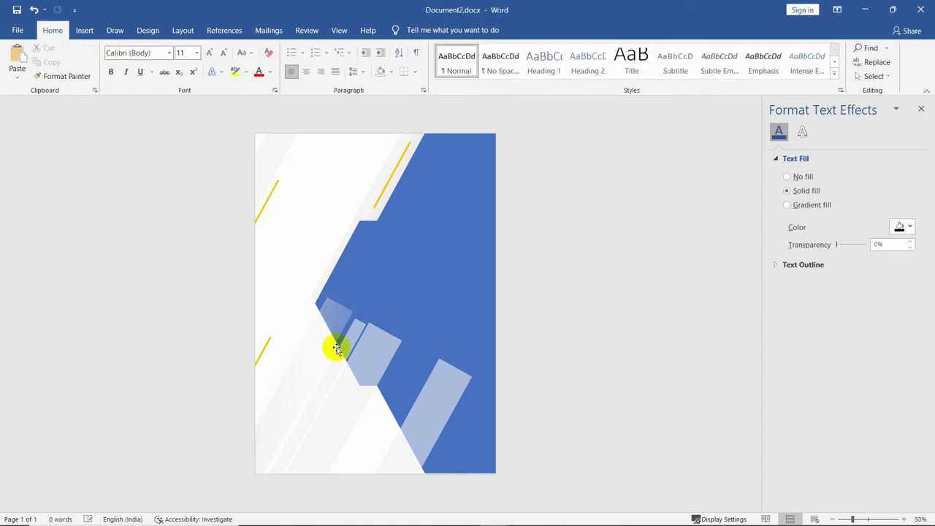
click(323, 392)
click(320, 393)
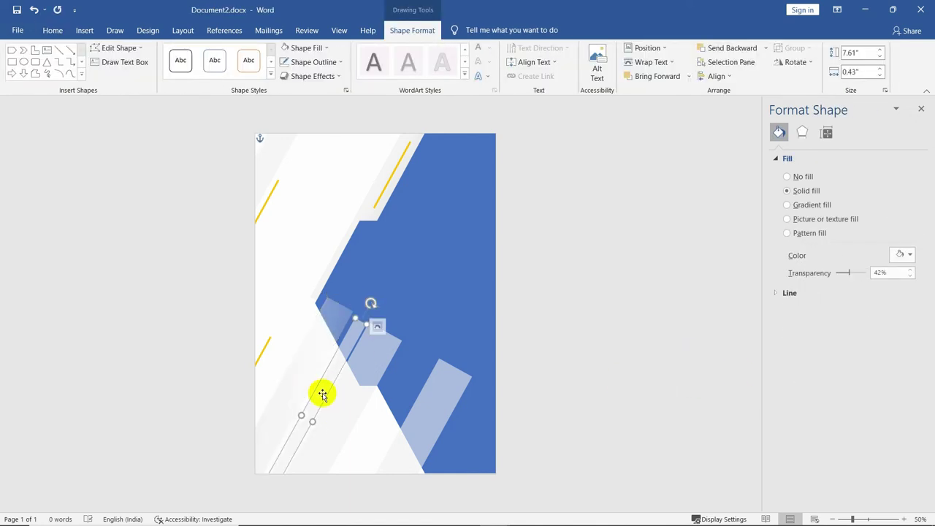
click(792, 205)
click(283, 374)
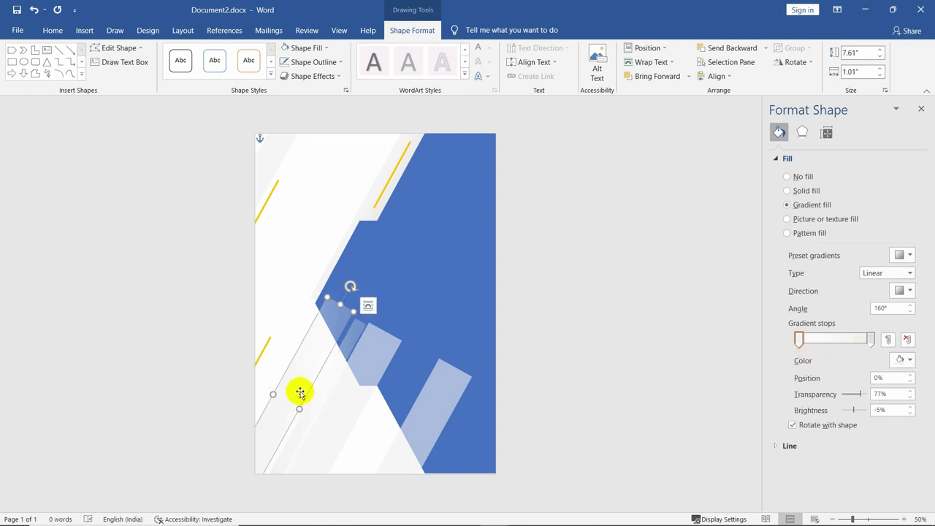
click(318, 403)
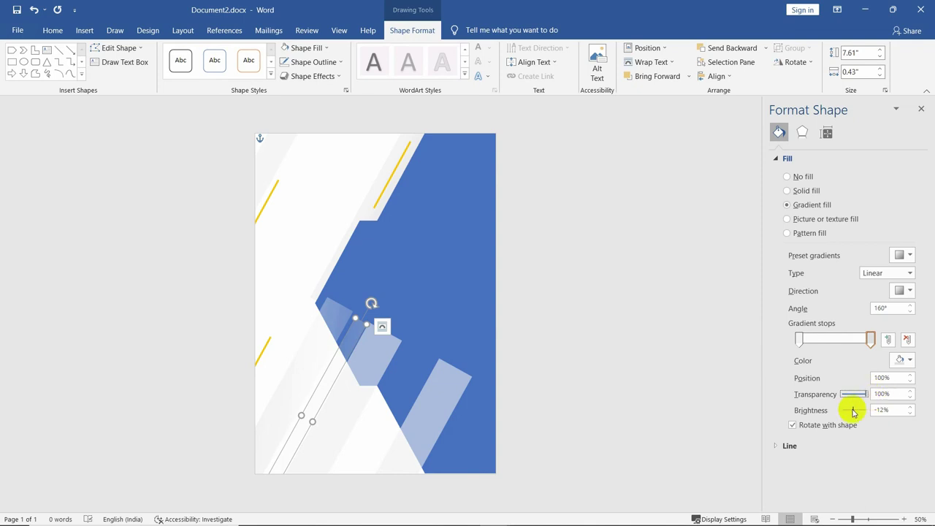
click(800, 340)
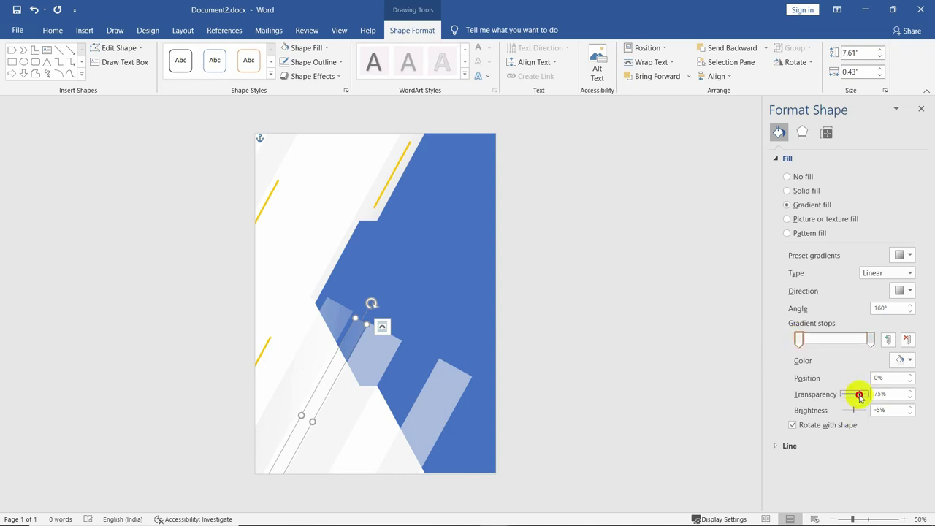
drag(836, 398, 864, 398)
click(871, 339)
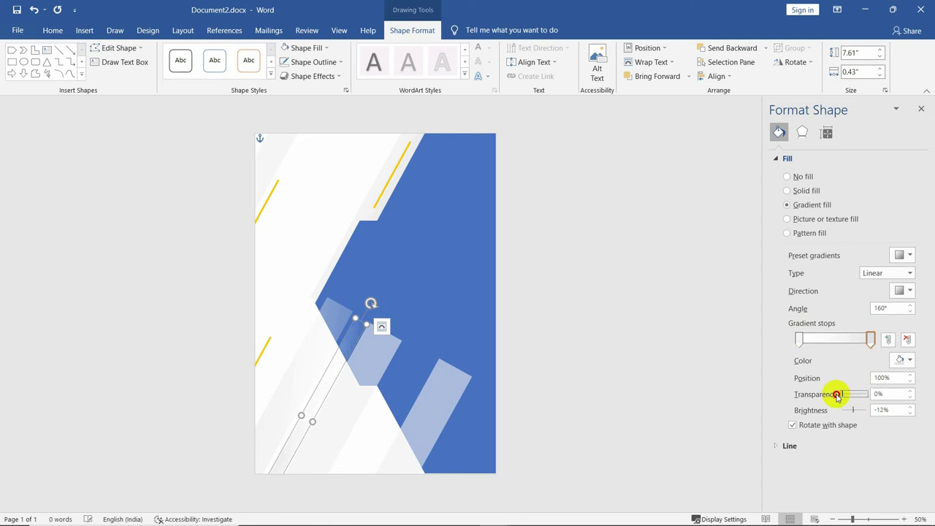
drag(854, 411, 849, 410)
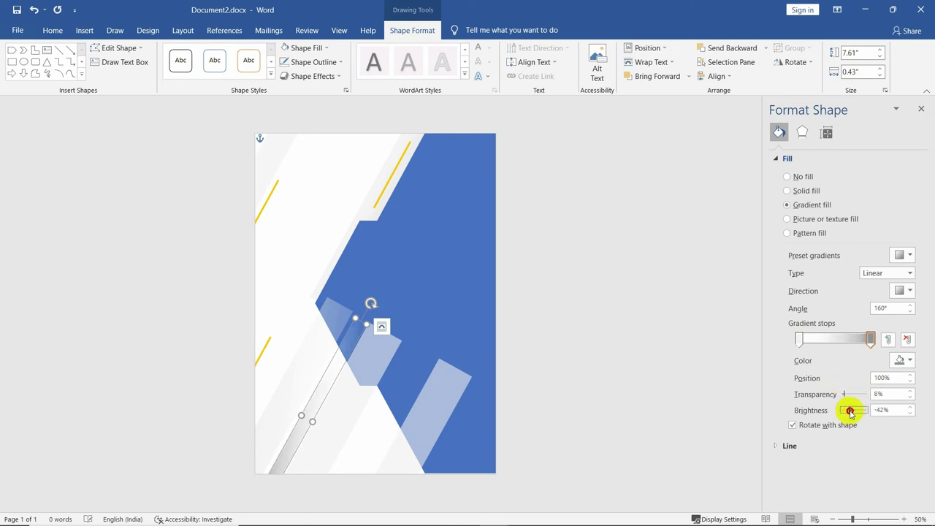
Make the wider translucent band's gradient stops more transparent.
click(344, 419)
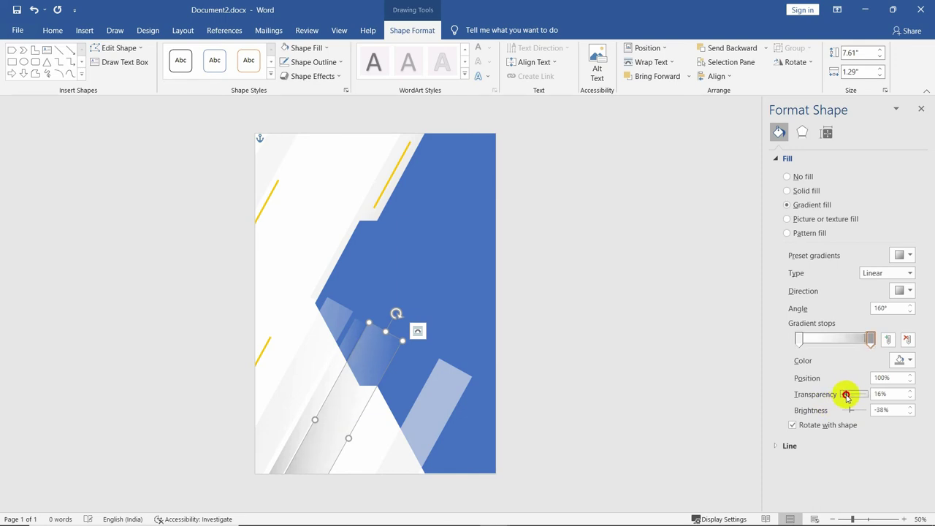
drag(833, 395, 849, 395)
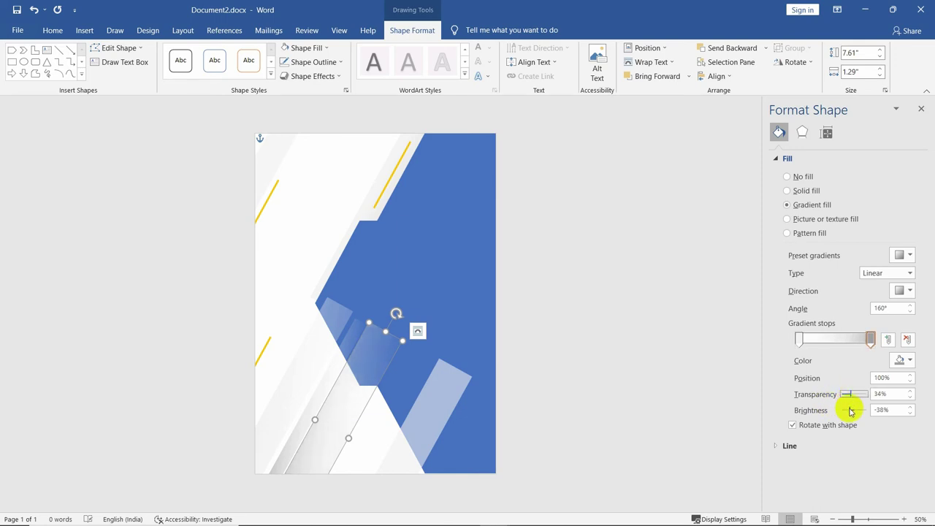
click(800, 339)
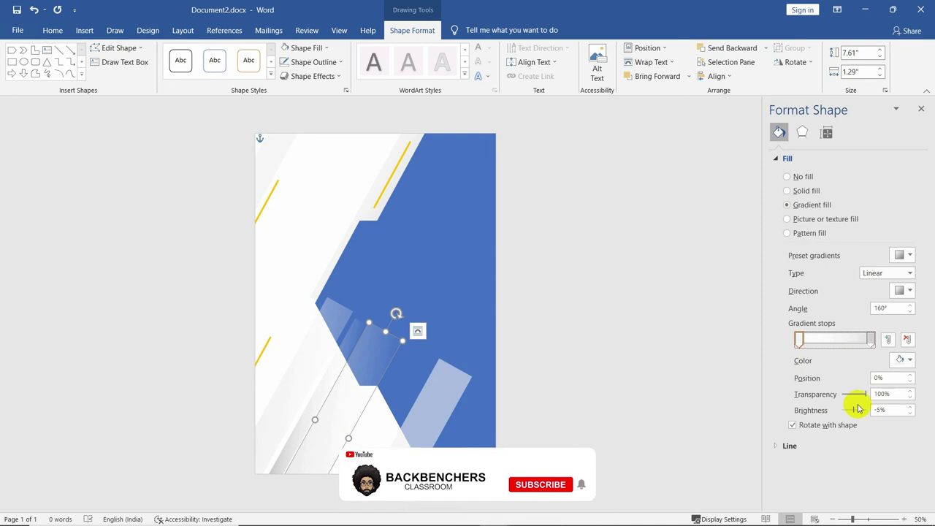
double_click(889, 394)
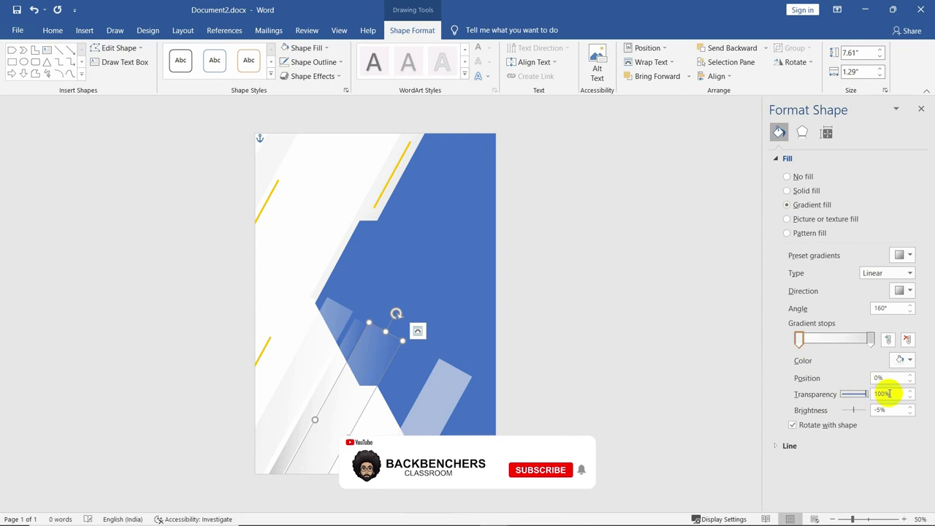
click(311, 371)
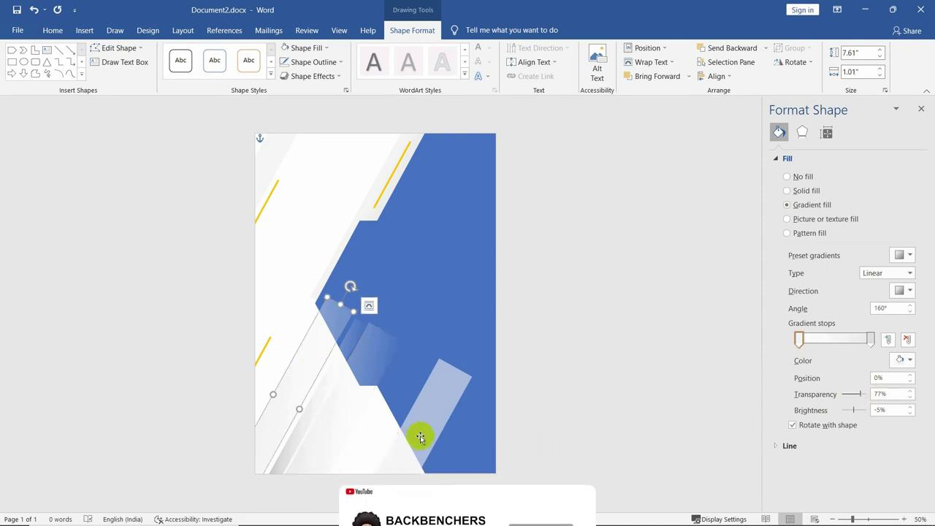
Make the lower-right parallelogram taller, with a solid light grey fill at 64% transparency.
click(420, 438)
drag(366, 447, 370, 448)
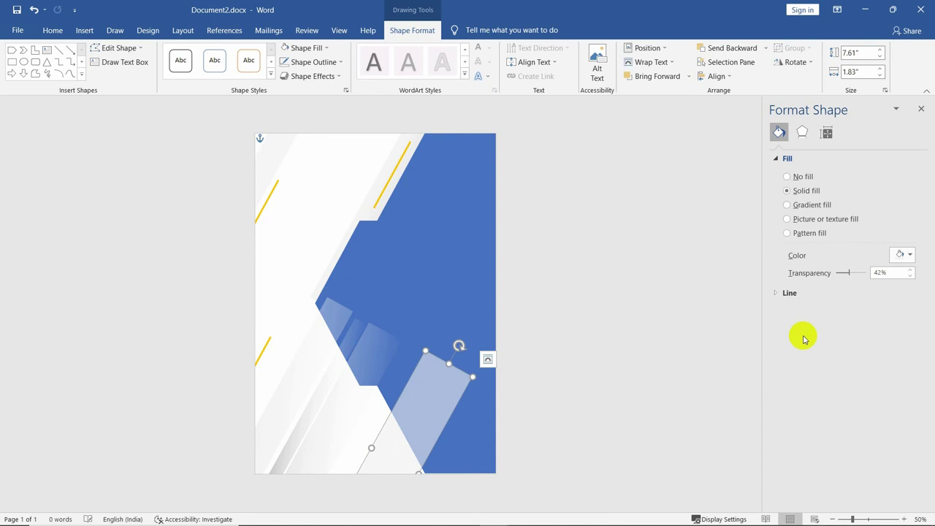
click(818, 206)
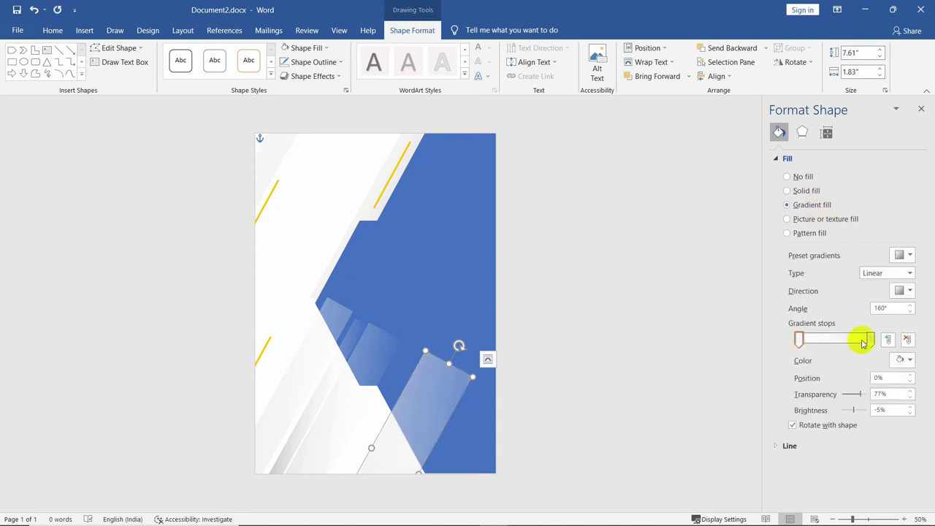
click(804, 191)
click(901, 256)
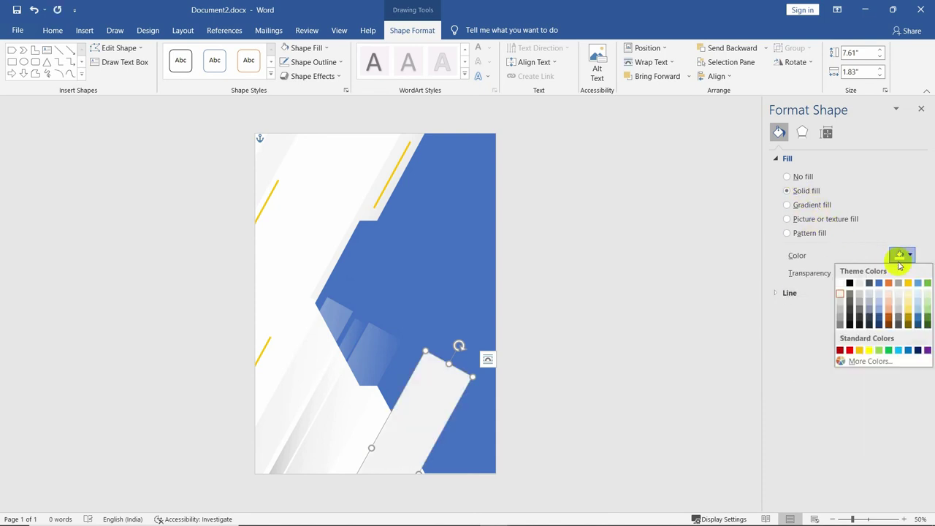
click(843, 304)
drag(838, 272, 854, 274)
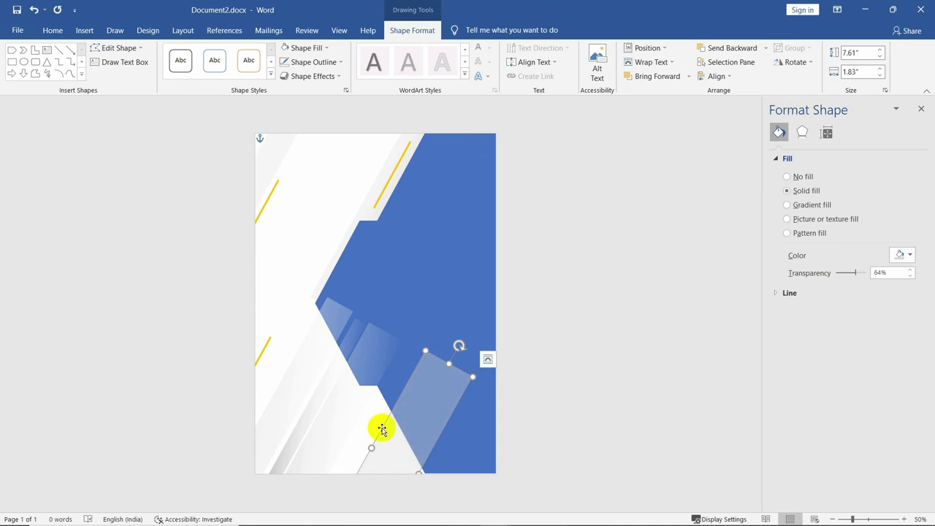
Select several of the translucent stripes together.
shift+click(314, 423)
shift+click(312, 421)
shift+click(309, 422)
Send the selected translucent stripes behind the blue panel.
shift+click(331, 429)
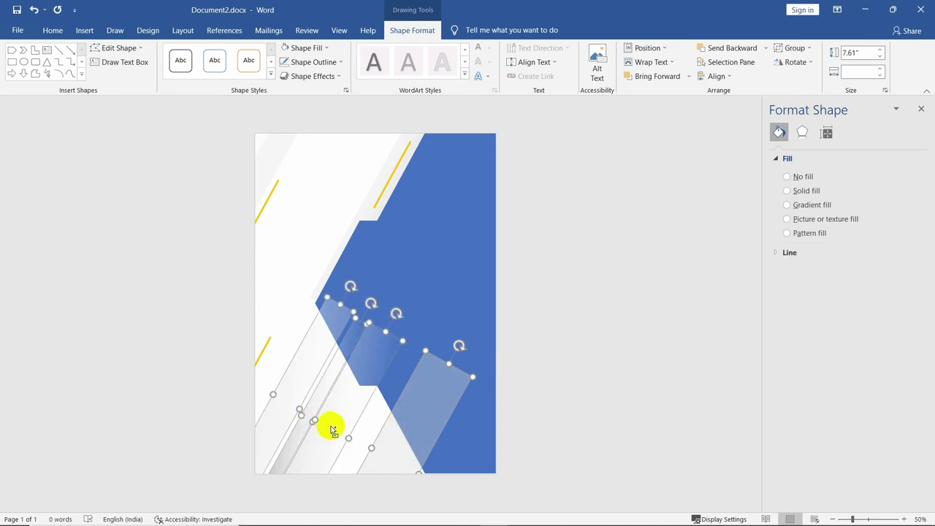
shift+click(417, 439)
shift+click(418, 439)
right_click(417, 439)
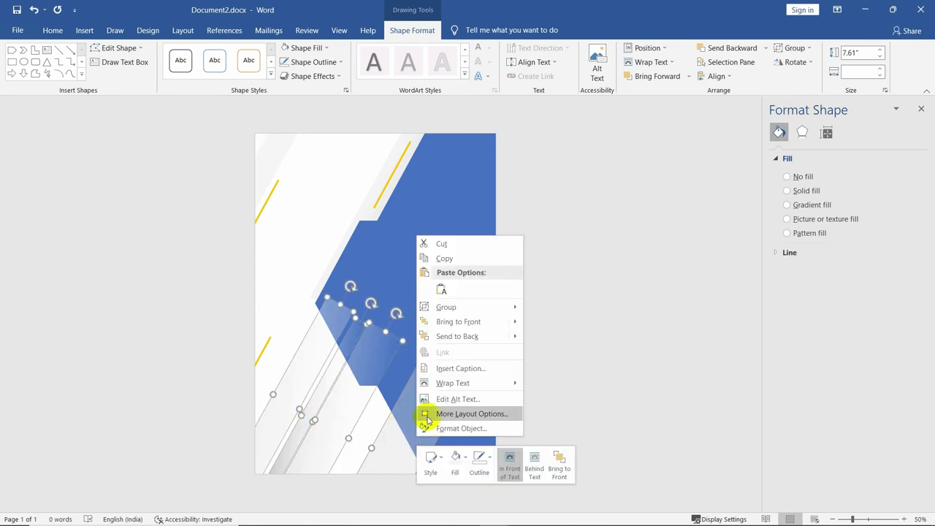
click(449, 336)
right_click(407, 428)
right_click(434, 344)
click(529, 382)
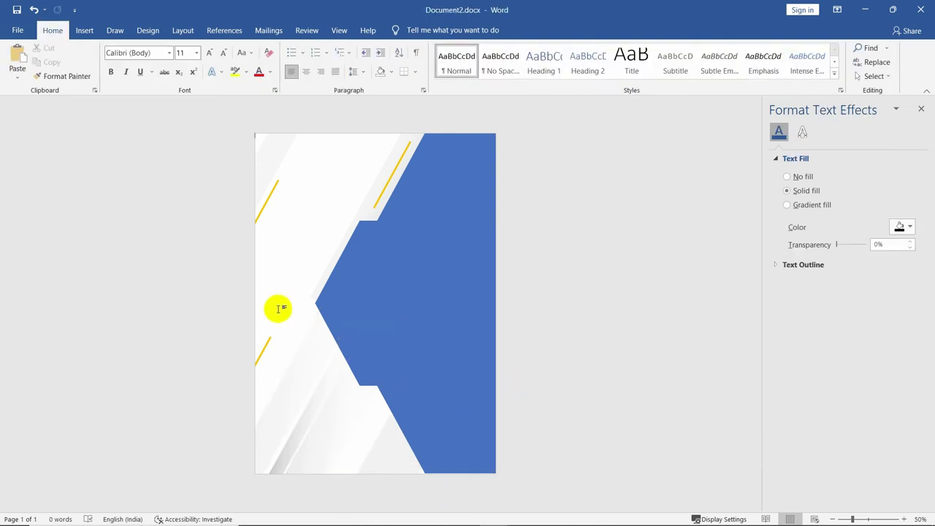
Reposition the thin diagonal lines down-left among the lower-left stripes.
click(398, 393)
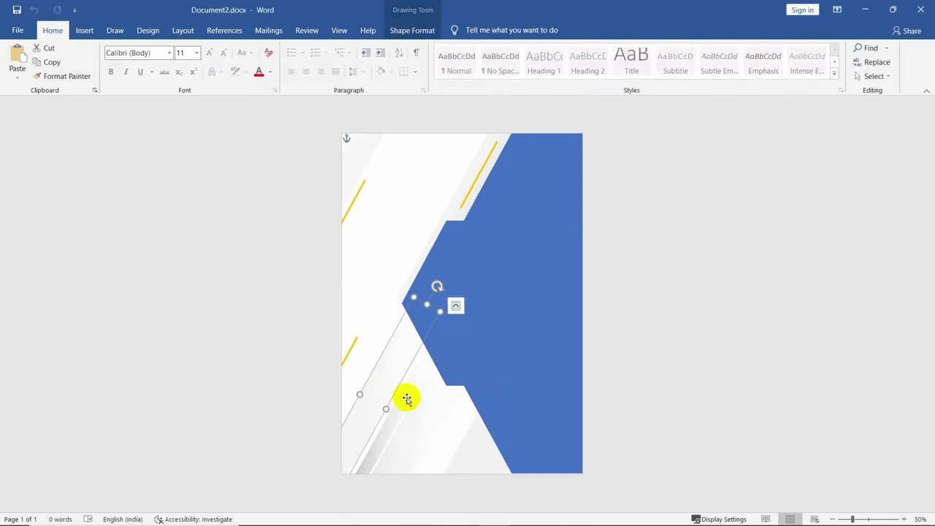
drag(535, 377, 528, 375)
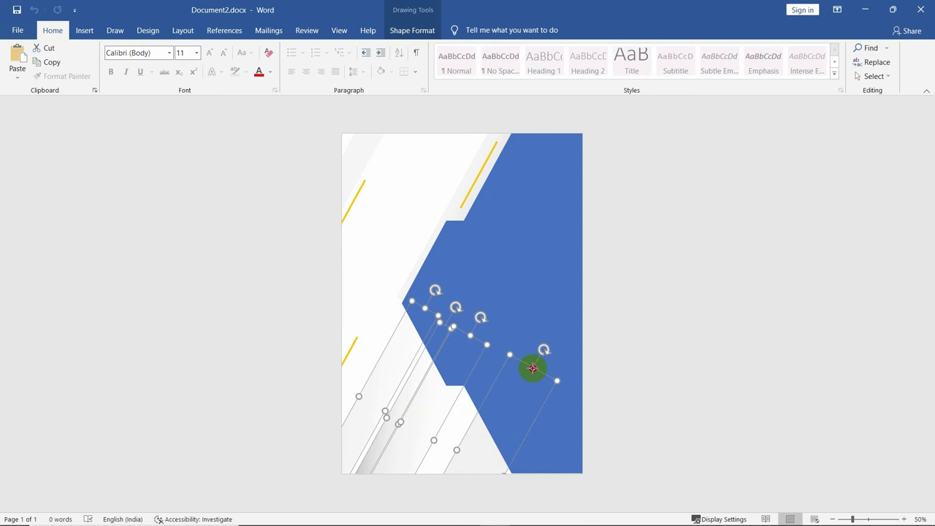
click(619, 400)
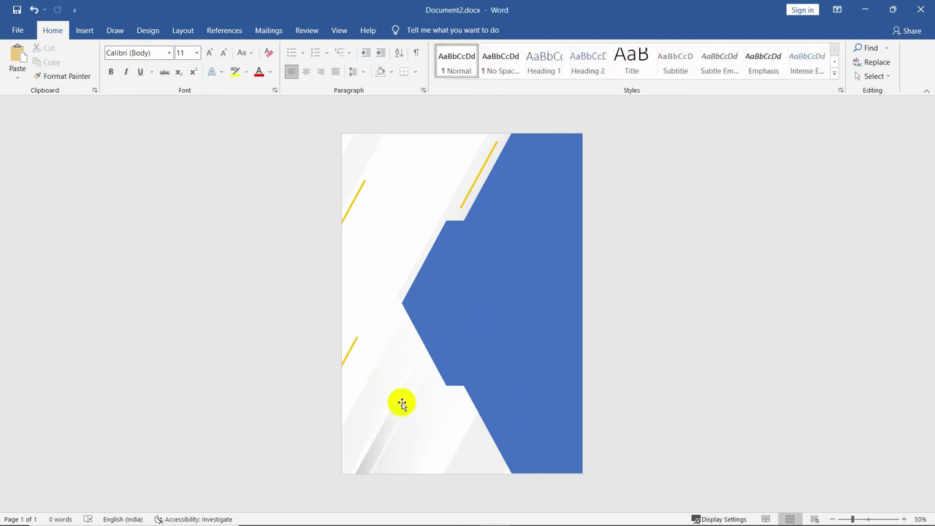
click(407, 406)
drag(445, 334, 438, 349)
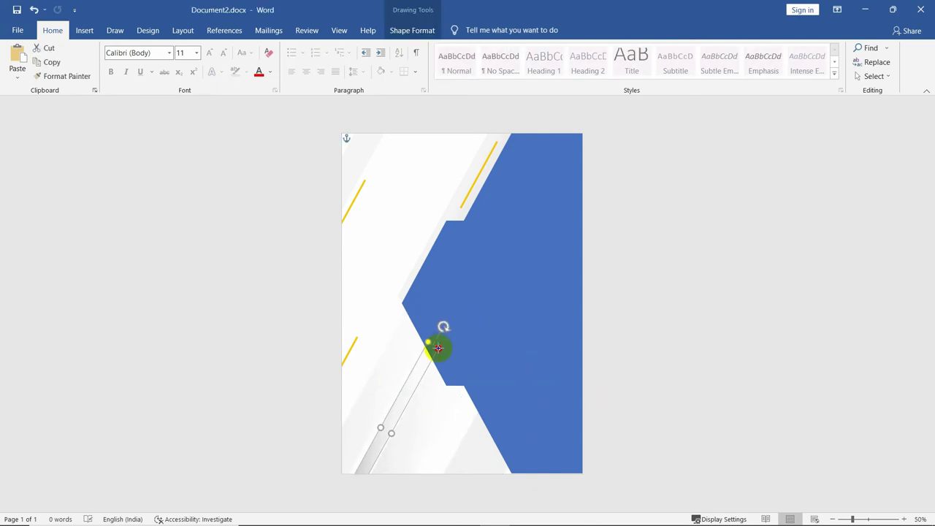
drag(434, 394, 482, 346)
click(476, 356)
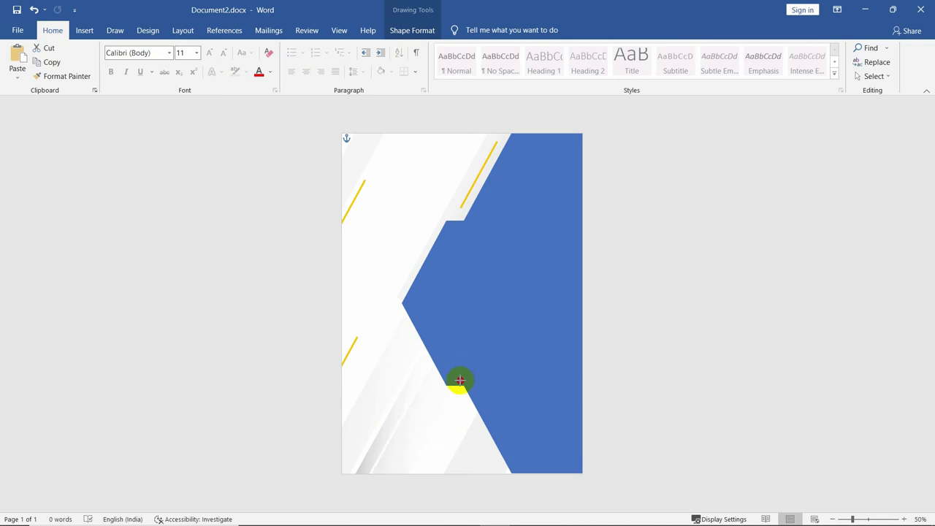
Nudge the white stripe down, and move the grey diagonal stripe to the upper left.
drag(459, 380, 520, 423)
drag(551, 387, 508, 428)
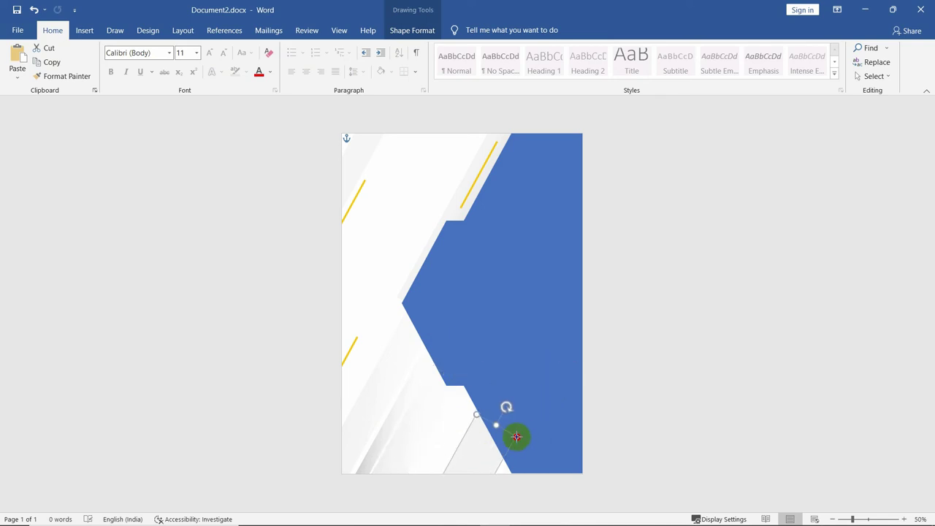
click(653, 366)
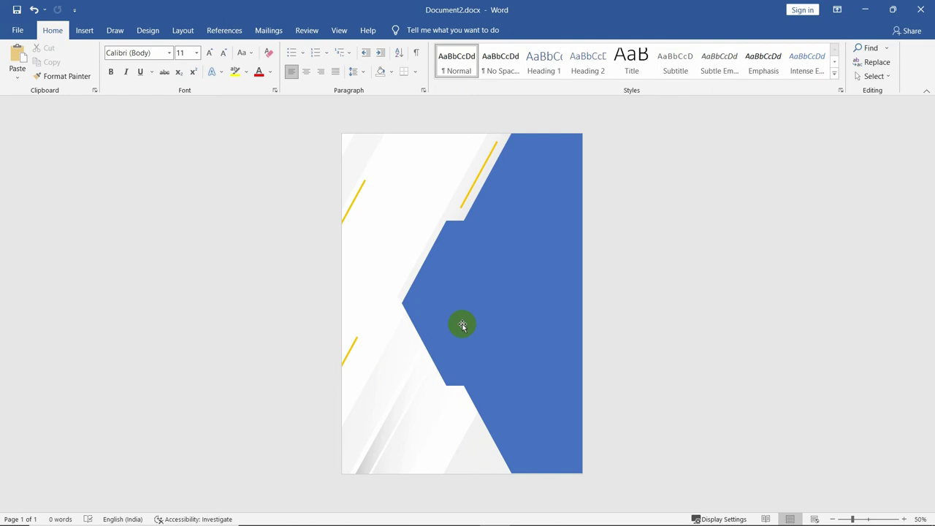
click(463, 186)
mouse_move(463, 186)
mouse_down()
mouse_move(412, 180)
mouse_move(295, 346)
mouse_up()
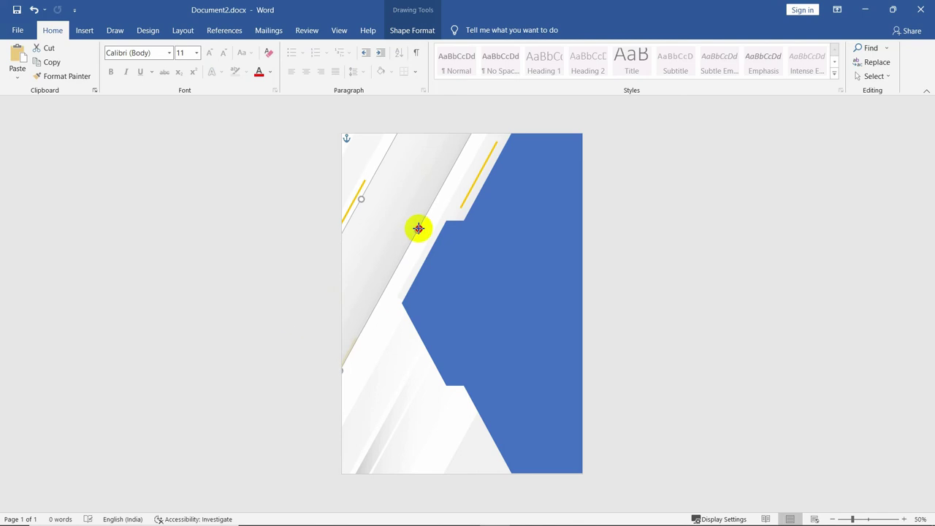
Set the diagonal stripe's gradient angle to 190° with a more transparent end.
click(415, 33)
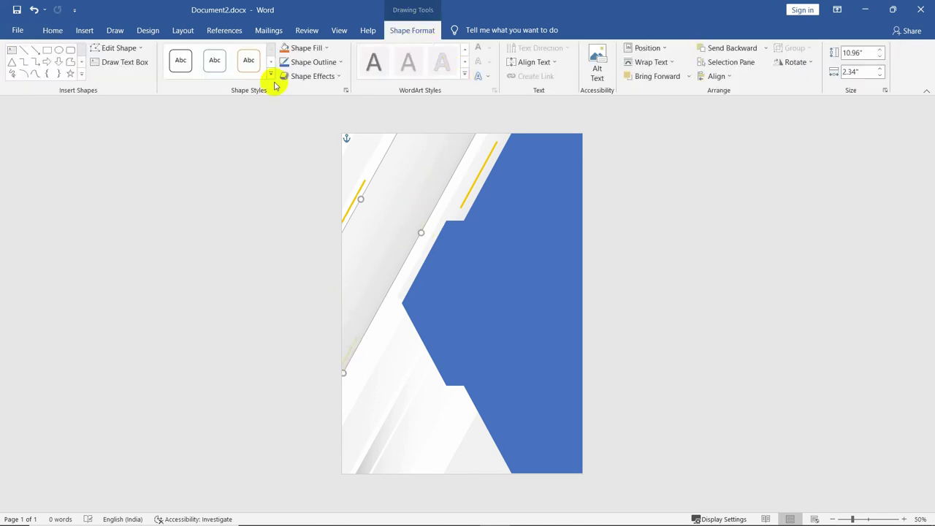
click(346, 93)
click(779, 158)
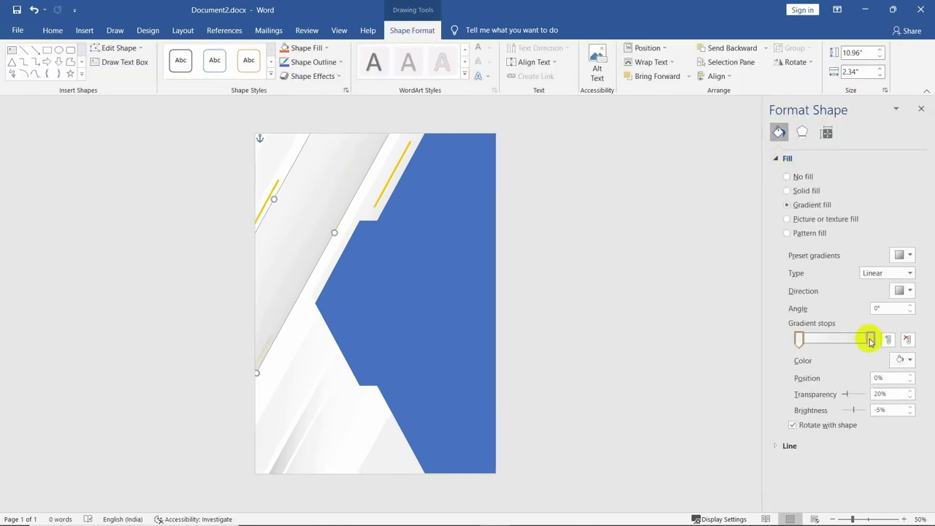
click(912, 306)
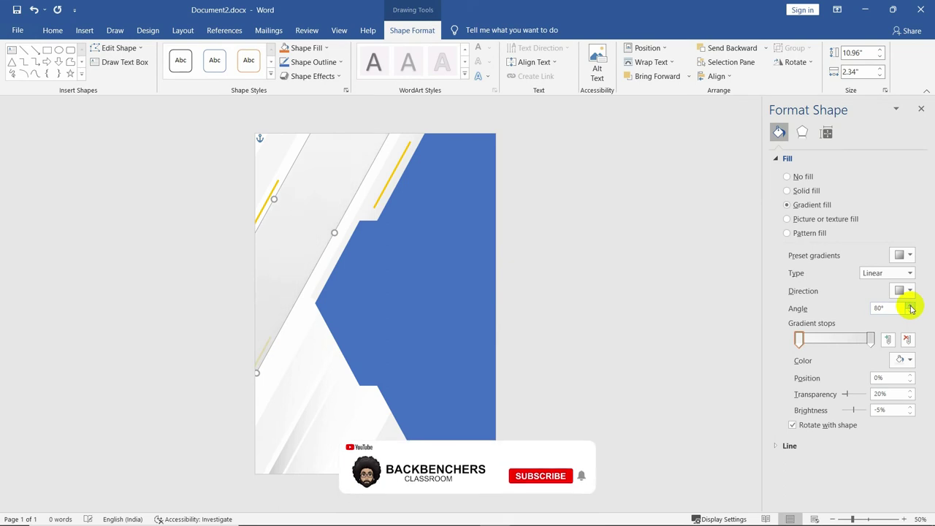
click(911, 306)
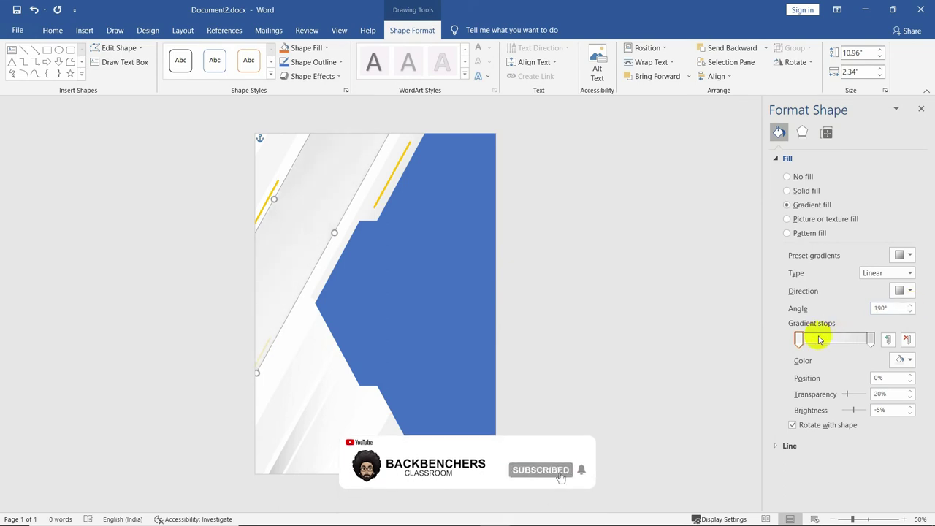
drag(846, 394, 860, 396)
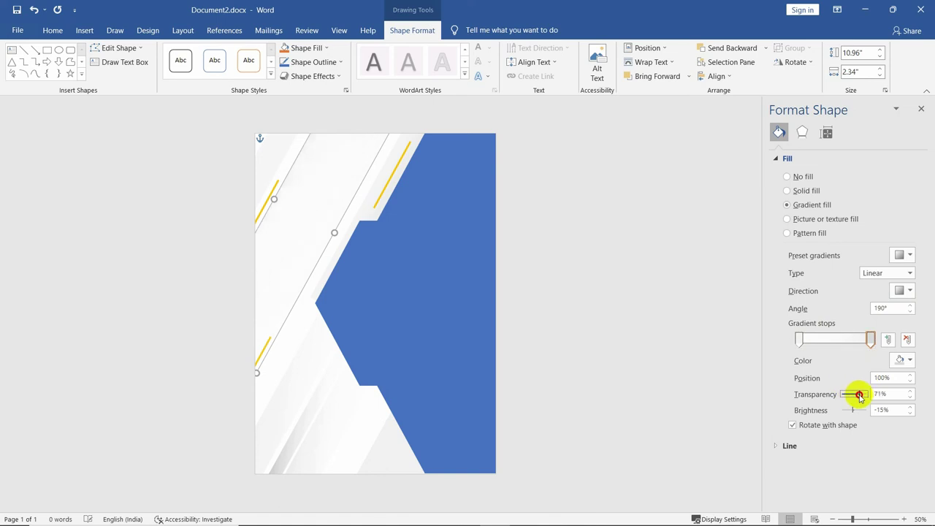
click(724, 324)
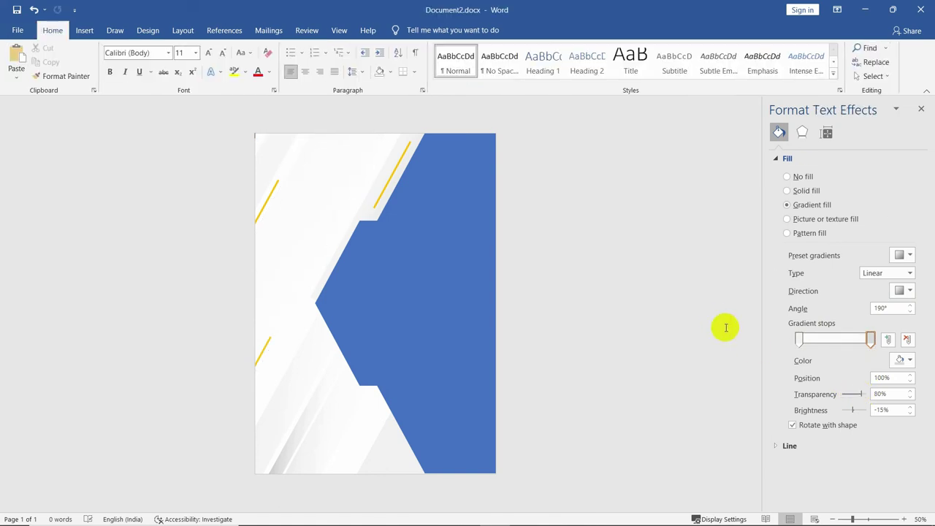
Switch the large blue panel to a gradient fill.
click(495, 227)
click(787, 205)
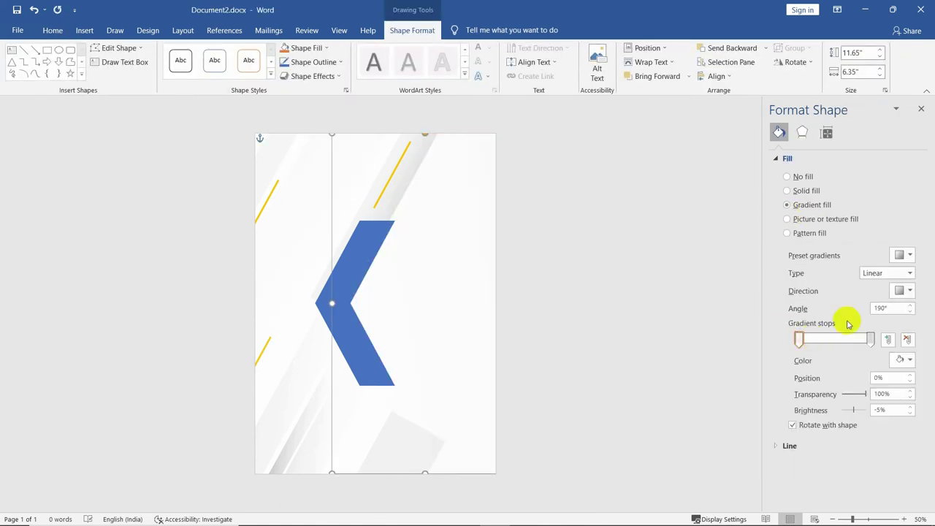
click(903, 359)
Set the panel's first gradient stop to black at 0% transparency.
click(867, 454)
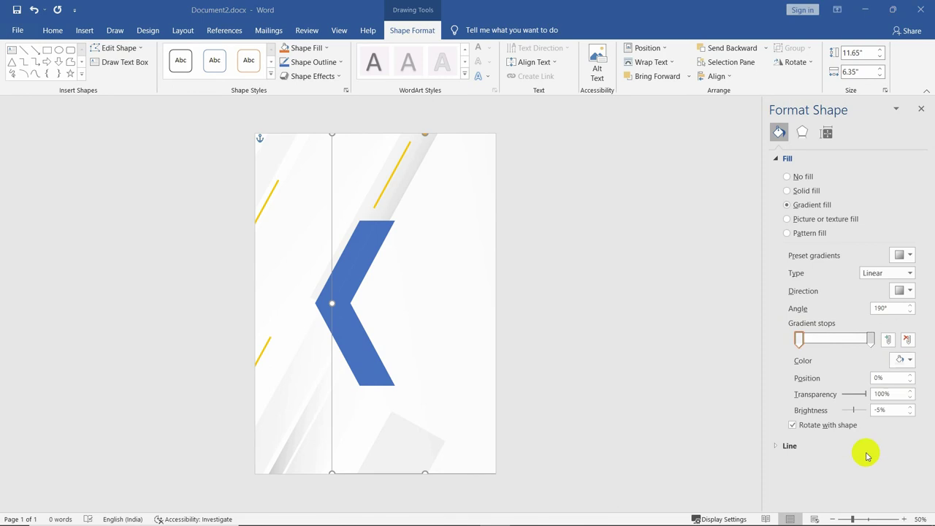
click(484, 231)
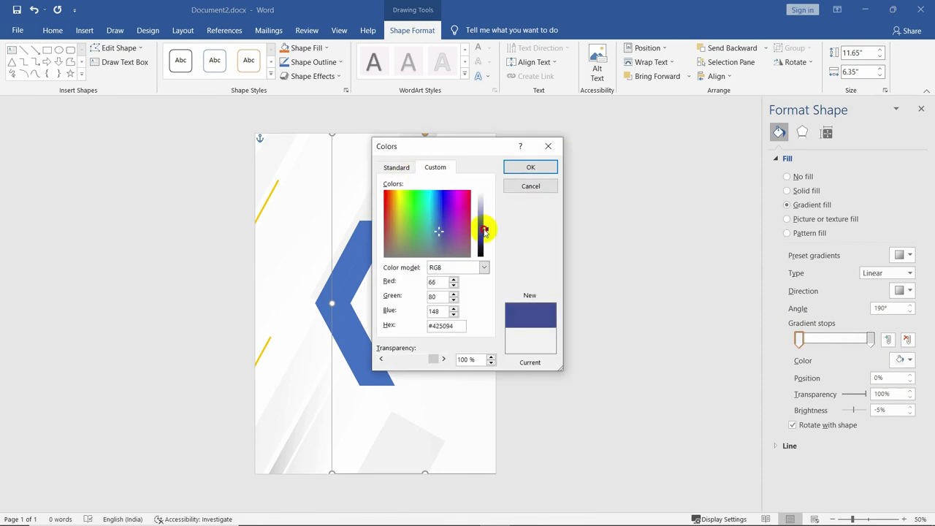
drag(436, 230, 438, 207)
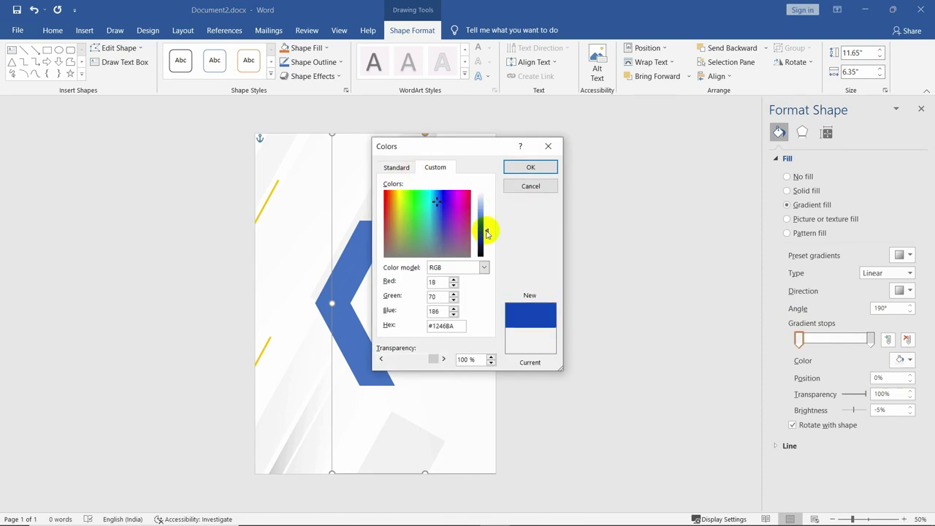
drag(487, 231, 487, 256)
click(531, 168)
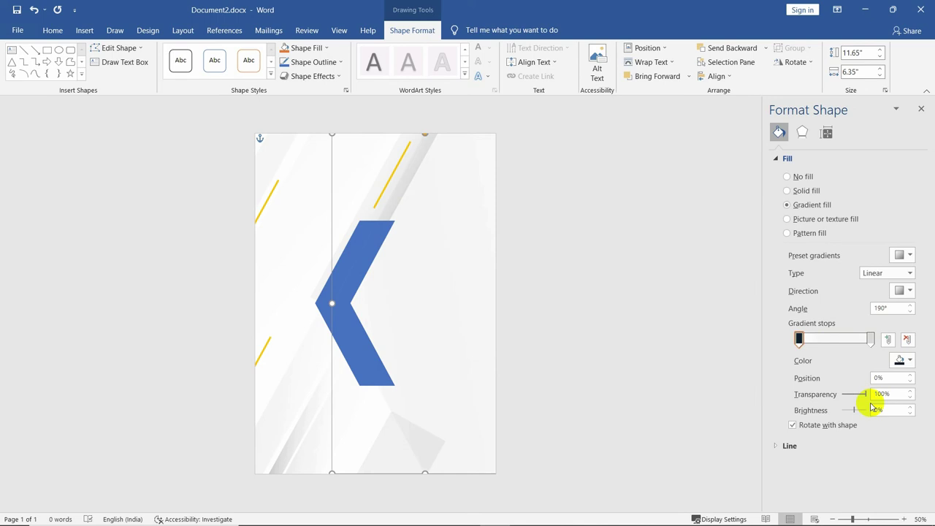
drag(865, 394, 833, 395)
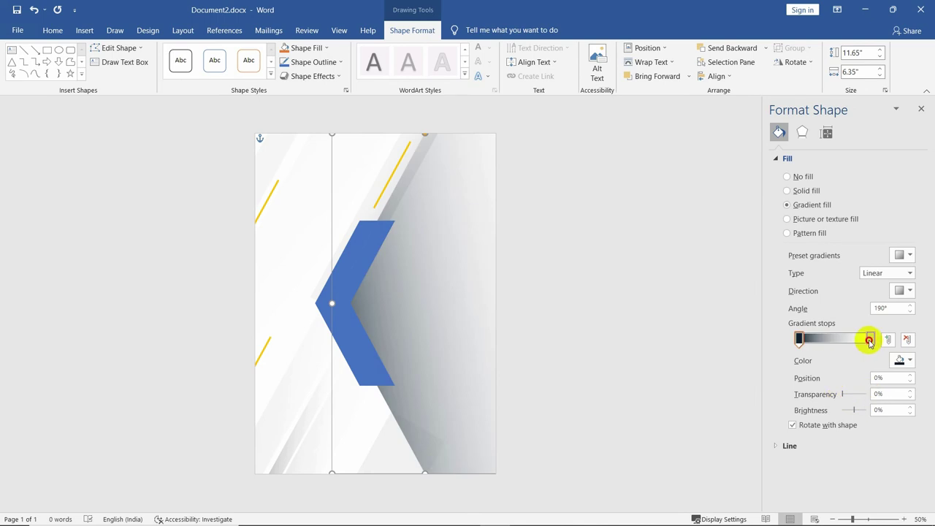
drag(804, 343, 871, 339)
Set the panel's end gradient stop to dark navy #000F20.
click(903, 360)
click(848, 486)
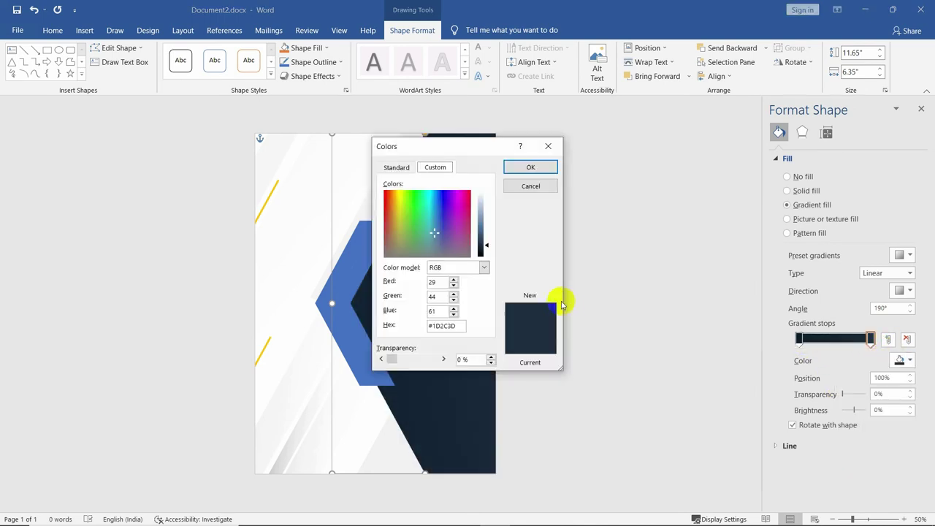
click(445, 204)
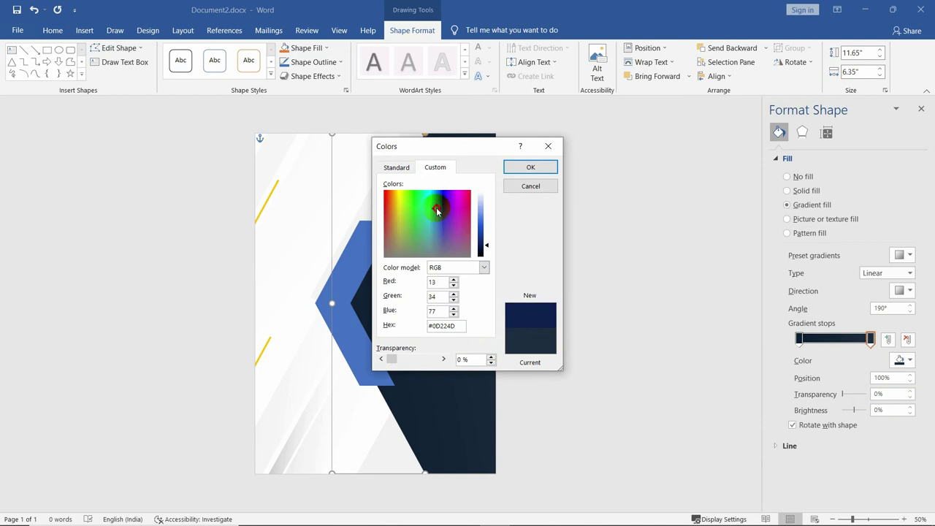
click(512, 167)
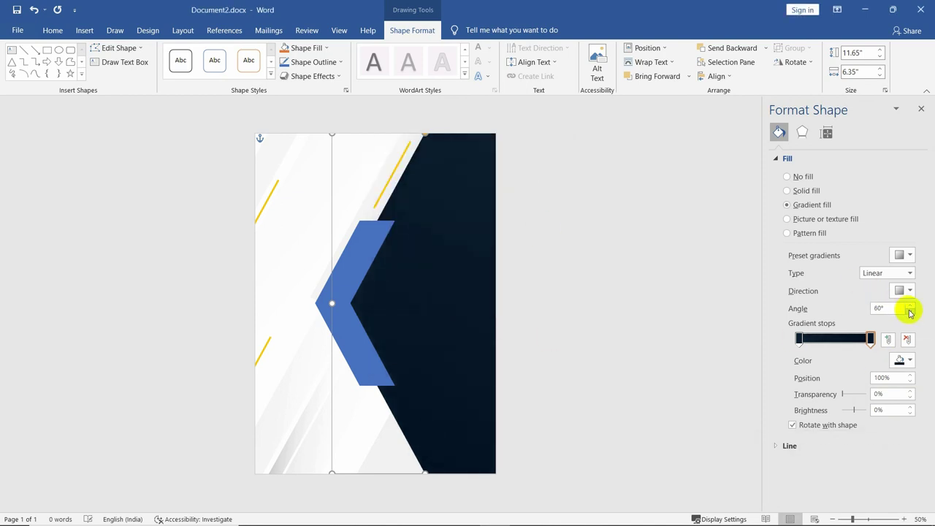
Select the inner chevron and give it a gradient fill.
click(624, 314)
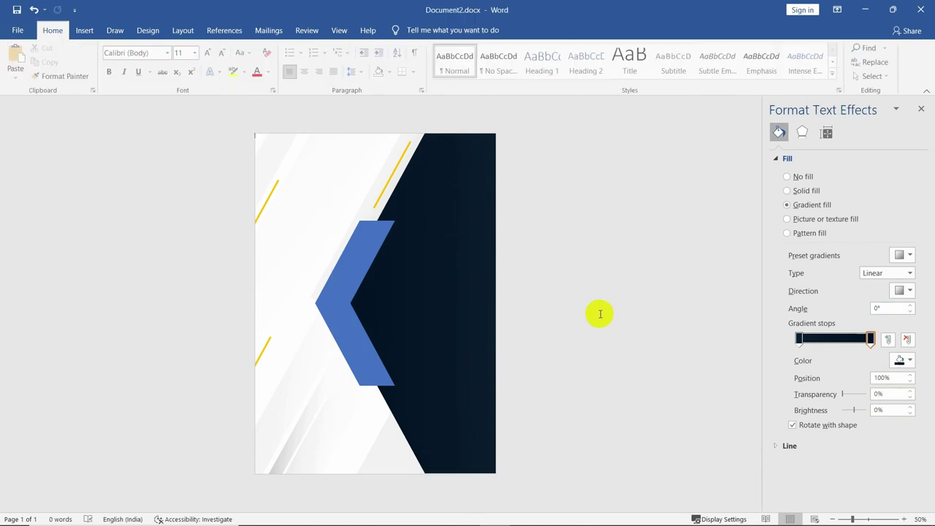
scroll(380, 277, down, 2)
scroll(417, 288, up, 4)
scroll(522, 323, up, 1)
click(522, 323)
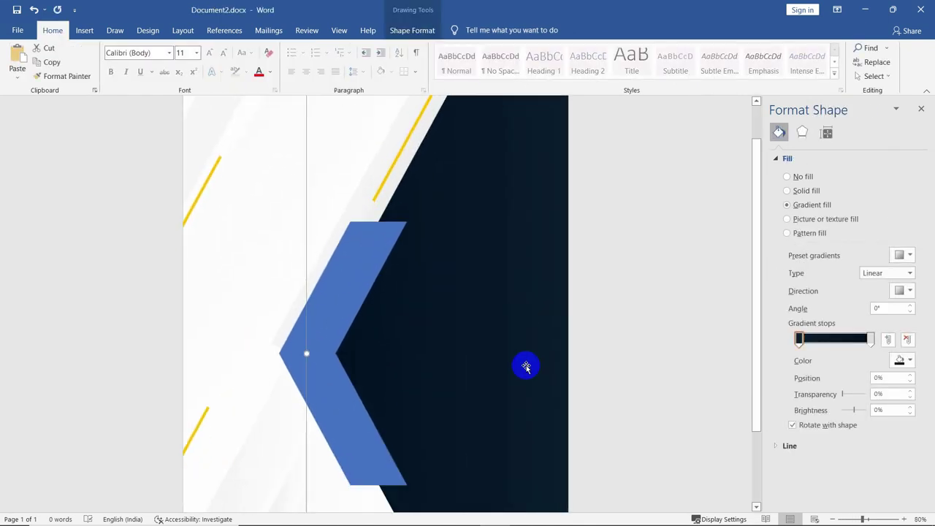
scroll(526, 367, down, 3)
click(329, 299)
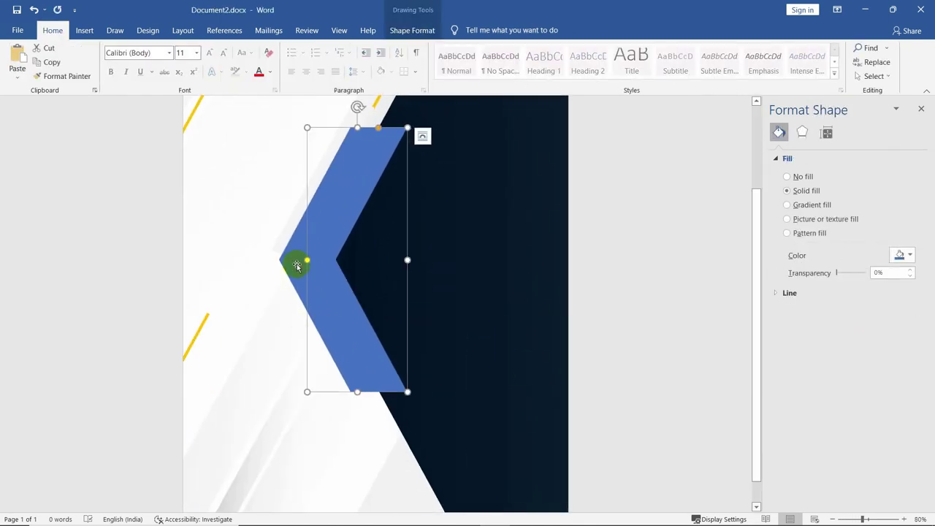
click(794, 204)
Set both of the chevron's gradient stops to orange custom colours.
click(903, 359)
click(845, 485)
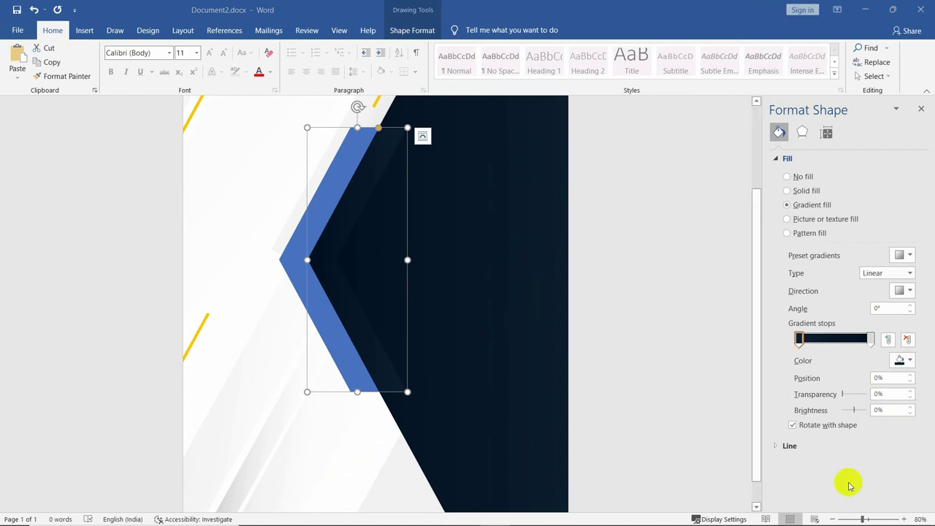
click(398, 198)
click(393, 197)
click(531, 166)
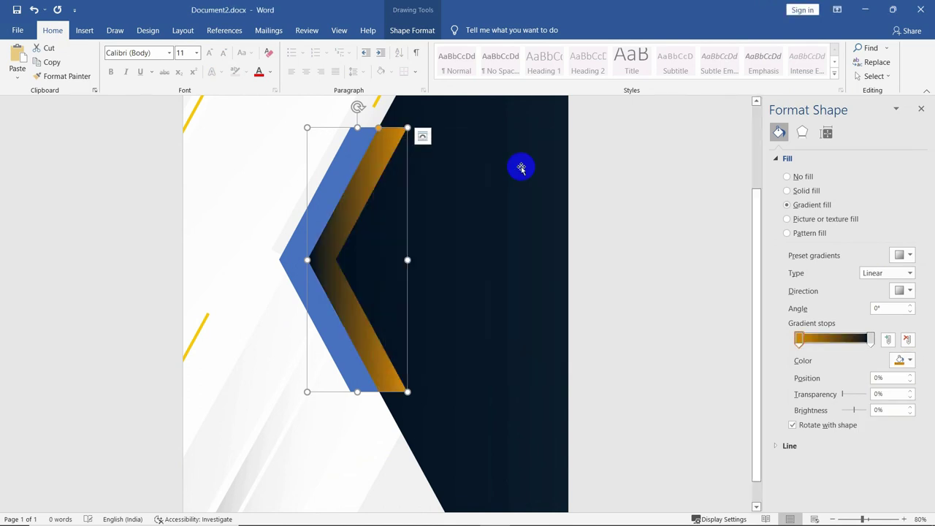
click(870, 339)
click(903, 359)
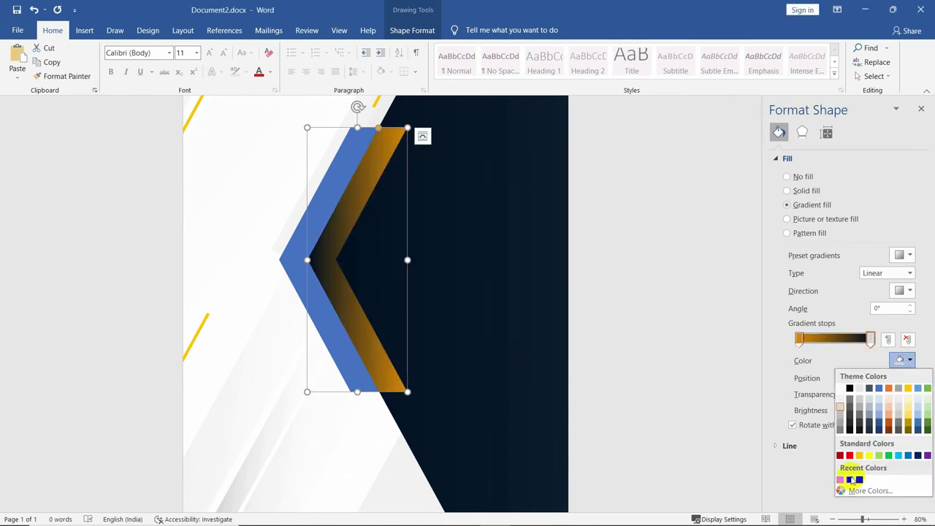
click(846, 484)
click(391, 203)
click(391, 209)
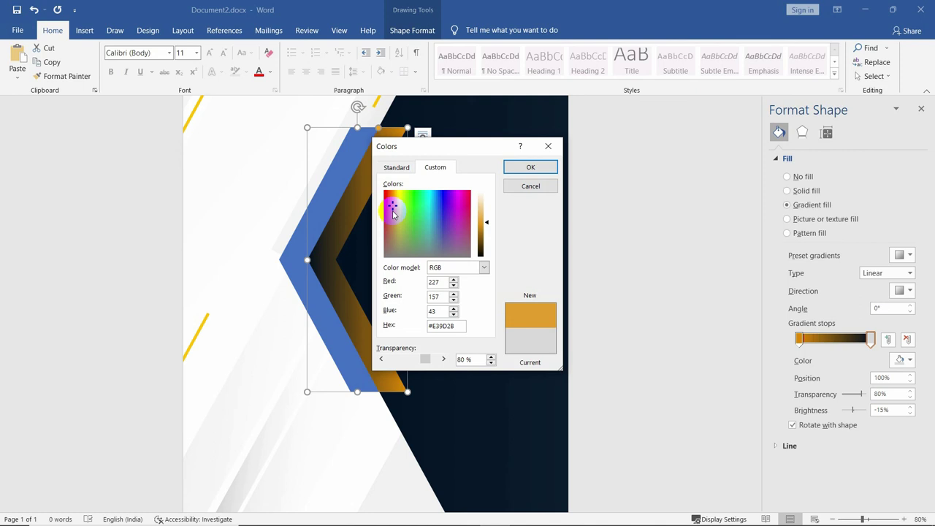
click(530, 167)
Remove the extra gradient stop and make the chevron's stops 0% transparent.
drag(871, 340, 811, 341)
click(872, 339)
drag(859, 403, 831, 394)
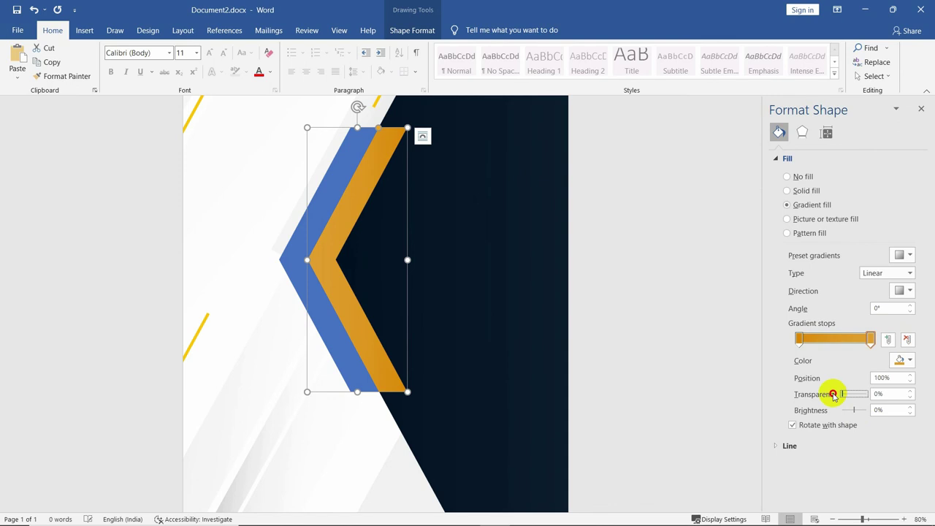
click(800, 340)
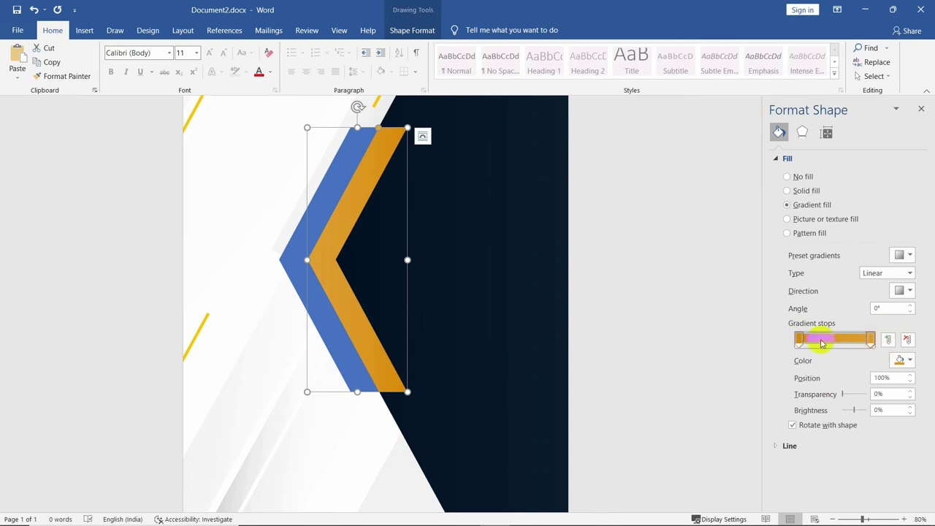
mouse_move(843, 396)
mouse_down()
mouse_move(832, 391)
mouse_move(841, 393)
mouse_up()
Review the end stop's orange colour, keep it unchanged, then select the blue chevron.
click(870, 340)
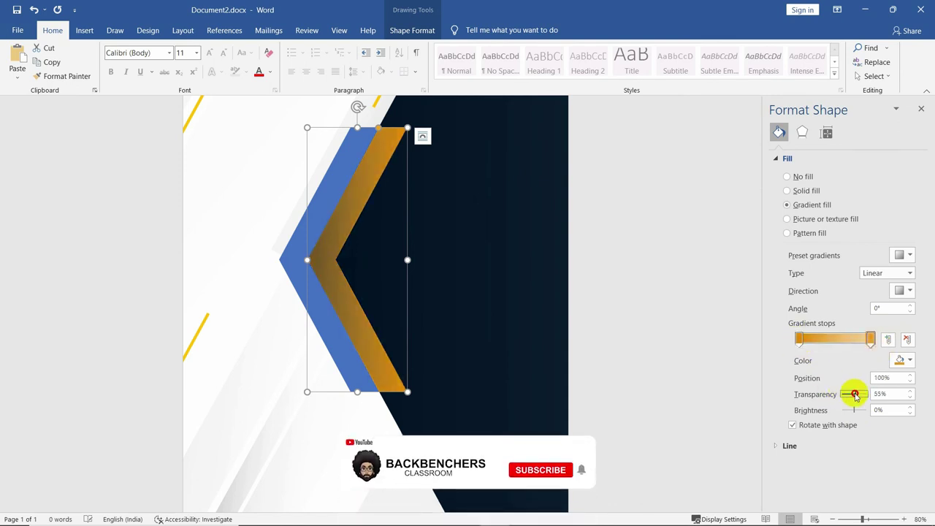
click(901, 360)
click(873, 486)
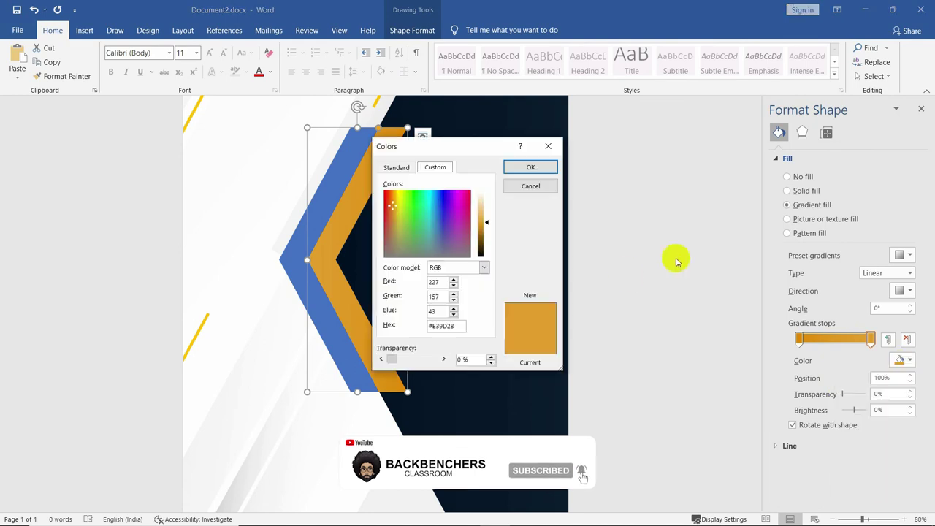
click(519, 171)
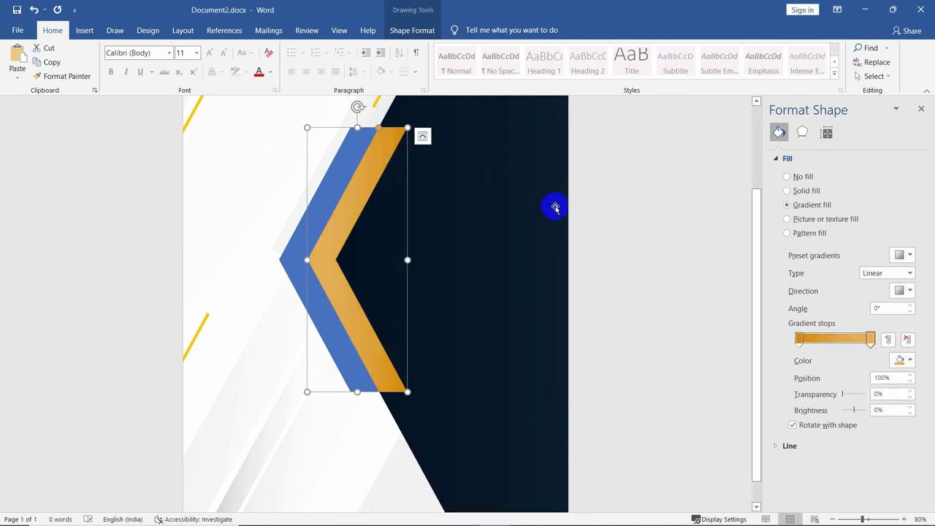
click(323, 319)
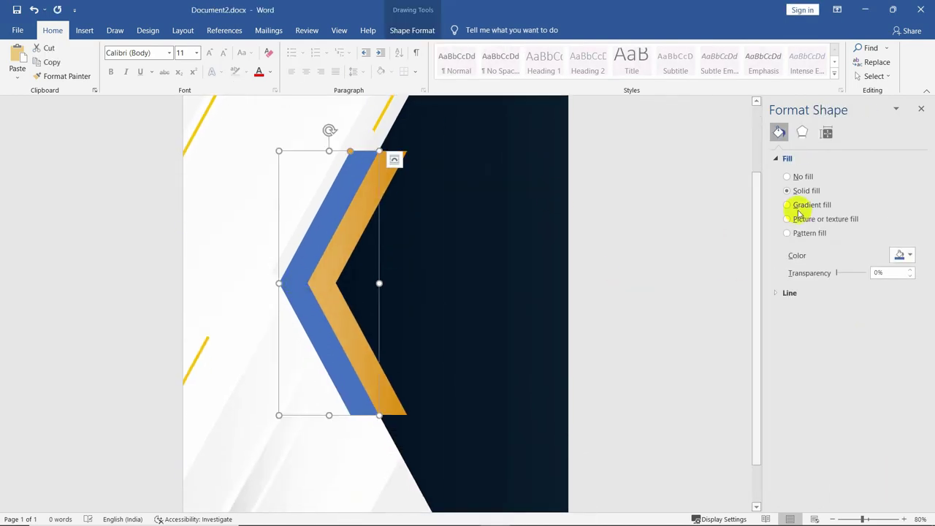
Give the front chevron a gradient fill and move its first stop inward.
click(798, 204)
drag(799, 339, 809, 338)
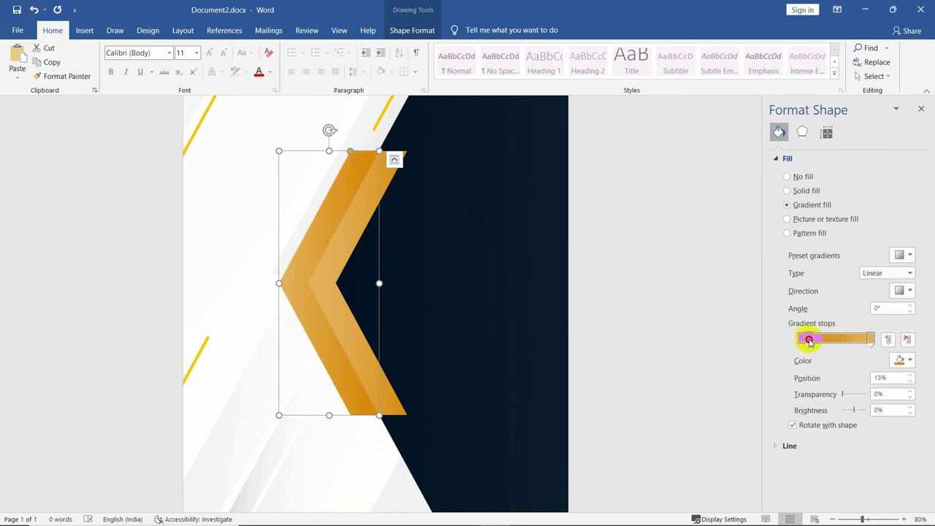
click(905, 360)
click(877, 487)
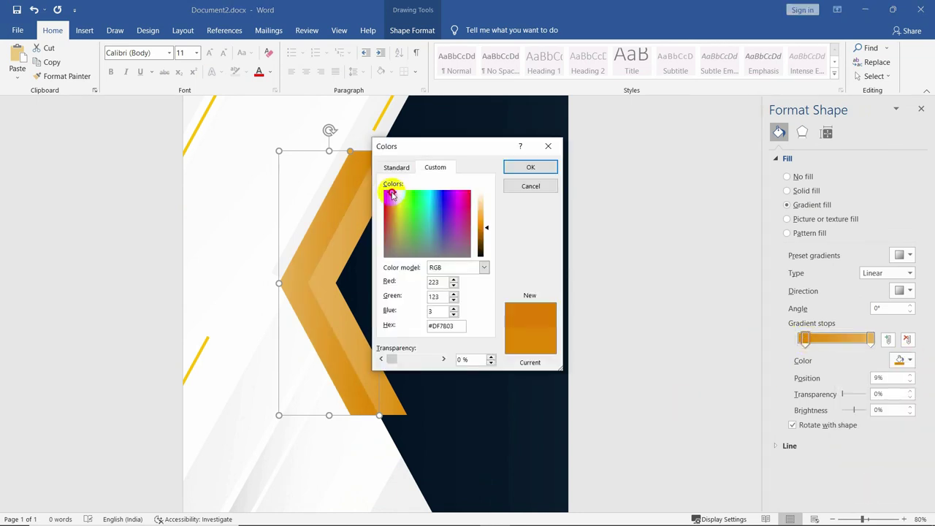
click(529, 187)
Set the end gradient stop to a lighter golden colour at the far end, adjusting brightness.
click(871, 340)
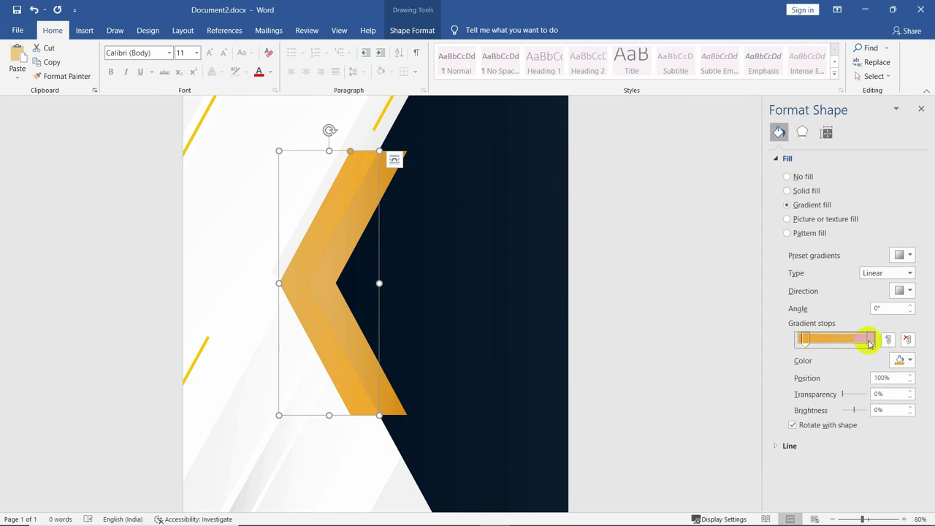
click(870, 340)
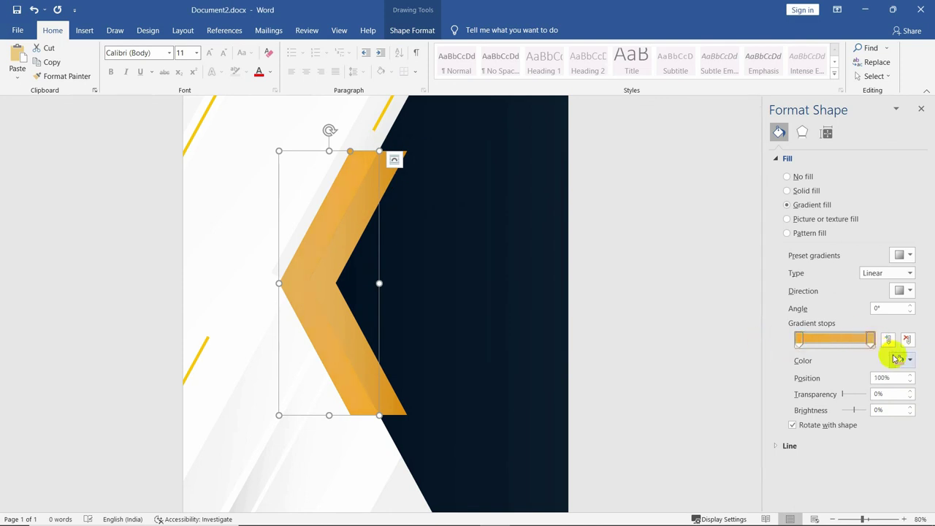
click(903, 360)
click(847, 492)
click(393, 209)
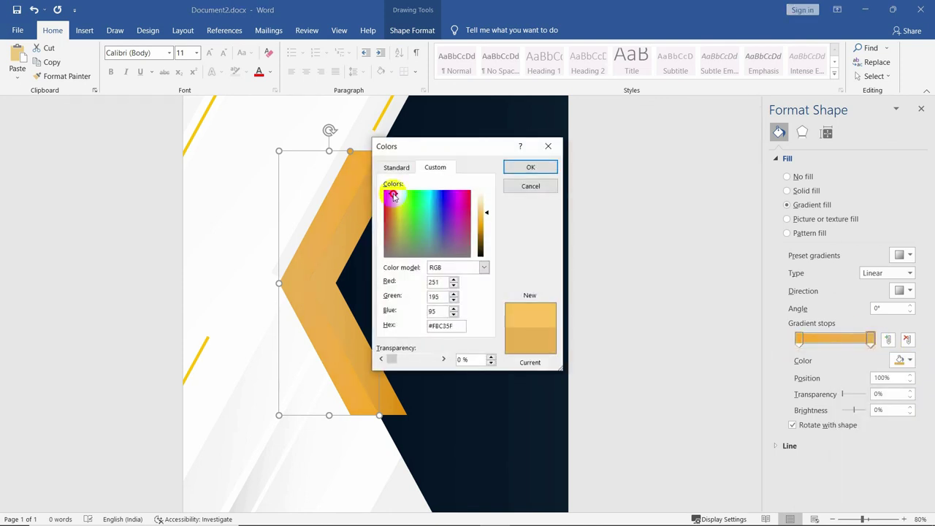
click(537, 166)
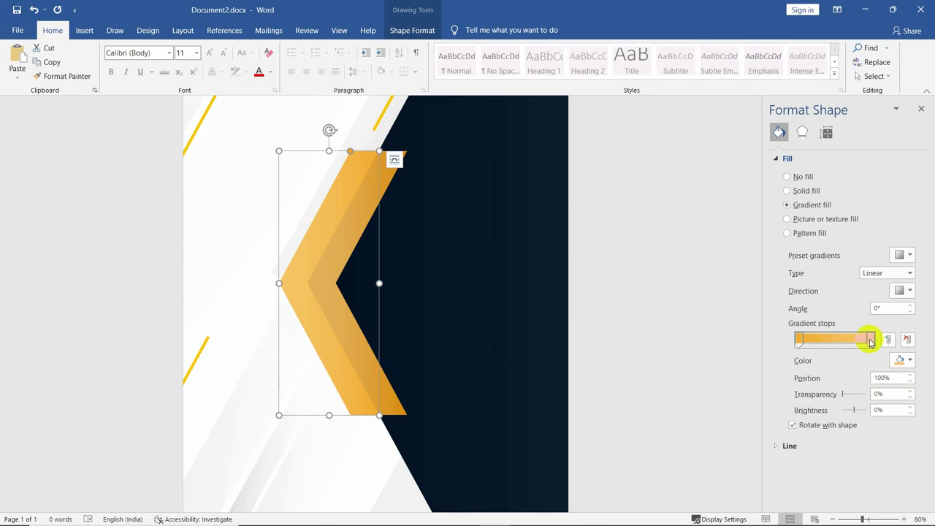
drag(848, 339, 872, 339)
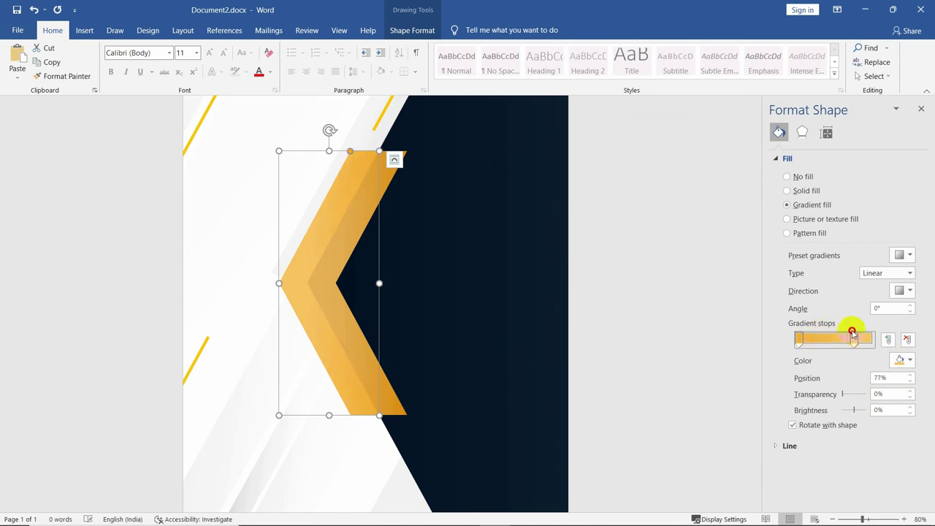
mouse_move(854, 410)
mouse_down()
mouse_move(841, 411)
mouse_move(854, 411)
mouse_up()
Recolour the stop to a warmer light yellow (#FCDB64) and review the gold chevrons.
click(903, 360)
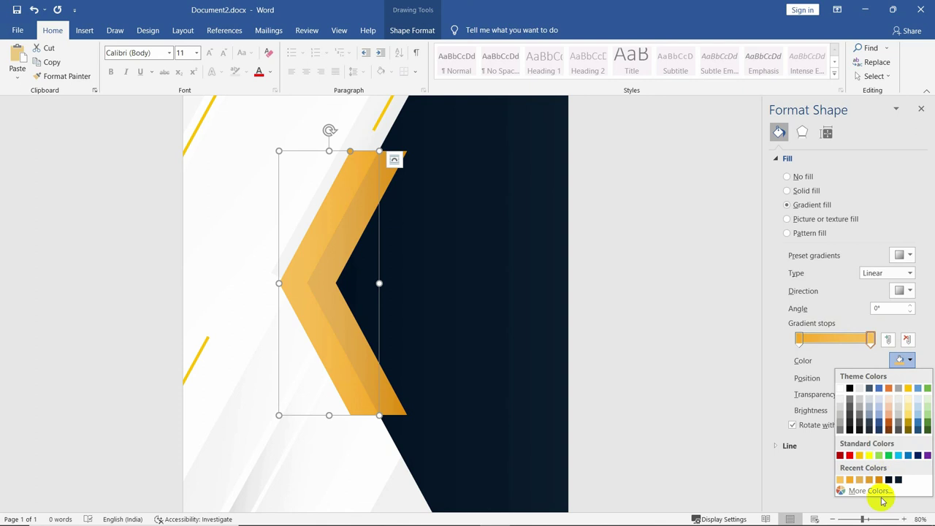
click(882, 496)
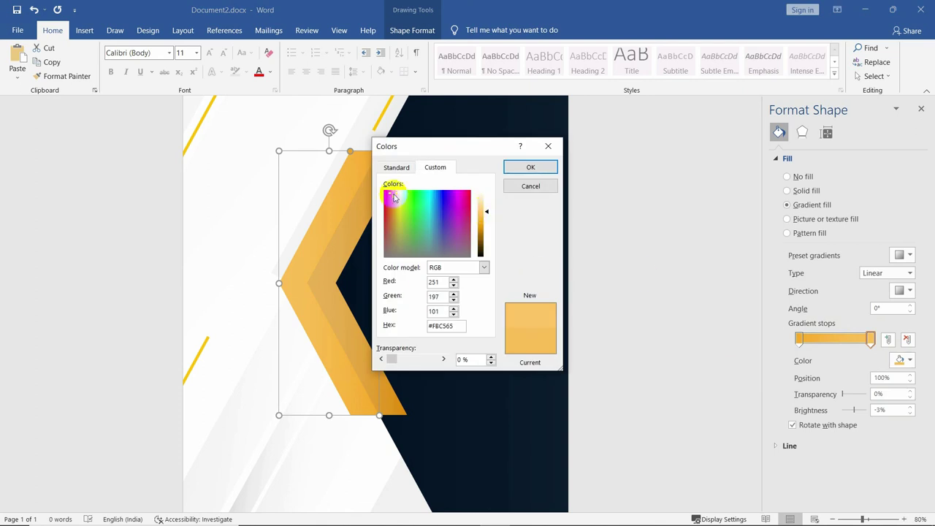
click(515, 167)
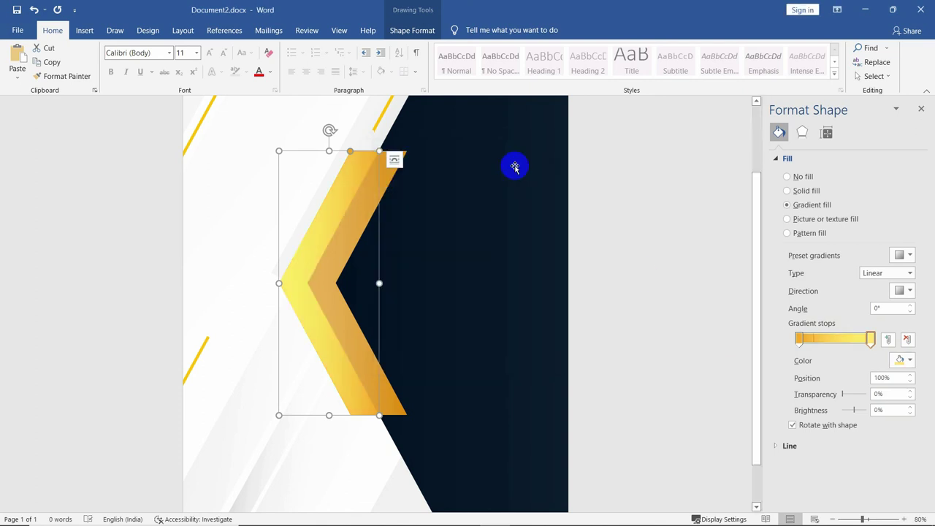
click(903, 359)
click(881, 493)
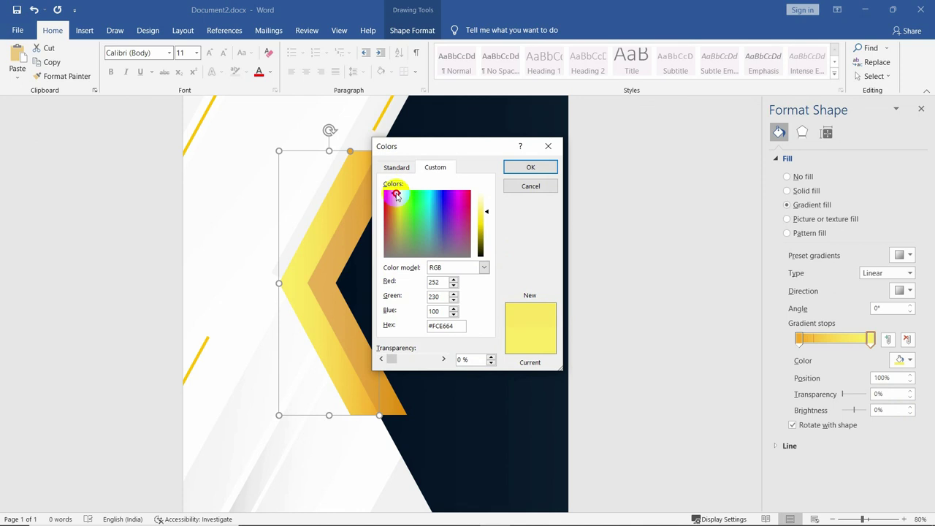
drag(397, 196, 395, 197)
click(515, 167)
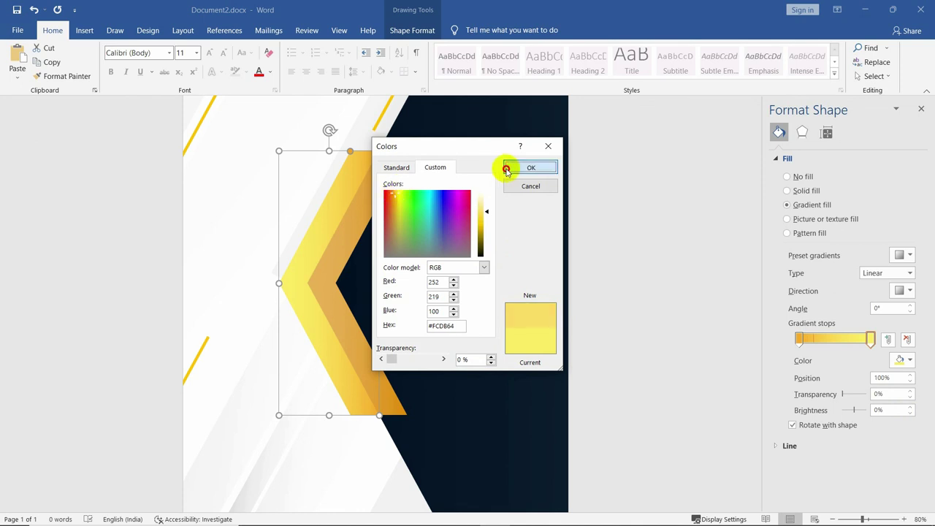
click(682, 301)
scroll(653, 322, down, 2)
scroll(382, 345, down, 4)
scroll(382, 344, up, 4)
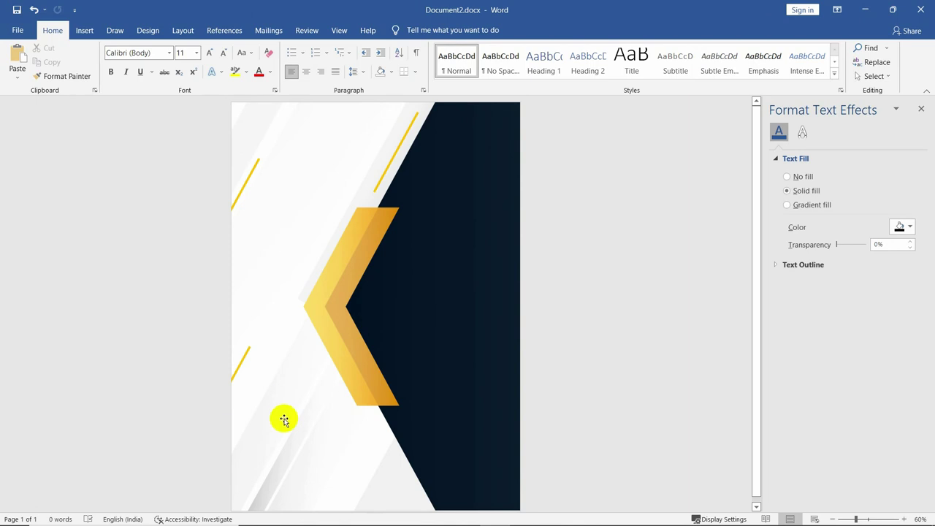
Move the thin diagonal strip onto the navy panel, its lower end at the chevron's tip.
click(334, 449)
drag(330, 453, 518, 178)
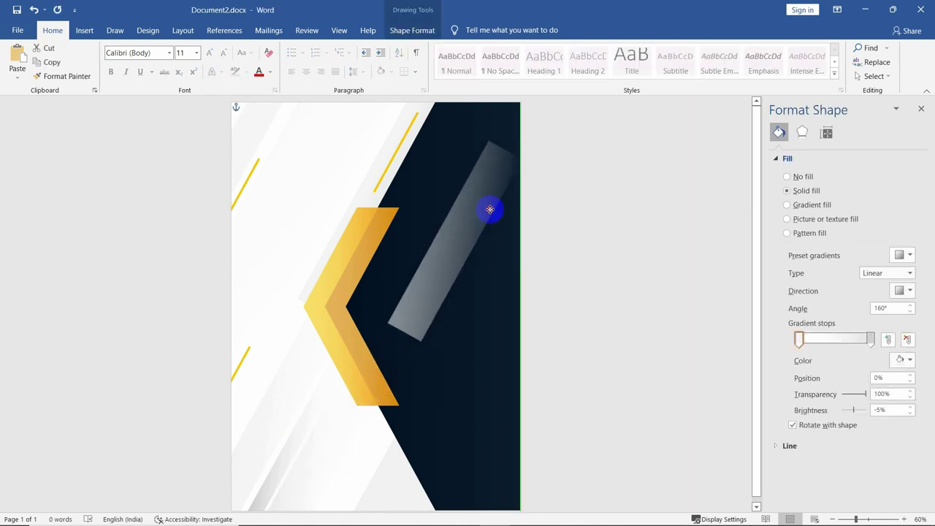
mouse_move(442, 298)
mouse_down()
mouse_move(386, 399)
mouse_move(397, 404)
mouse_up()
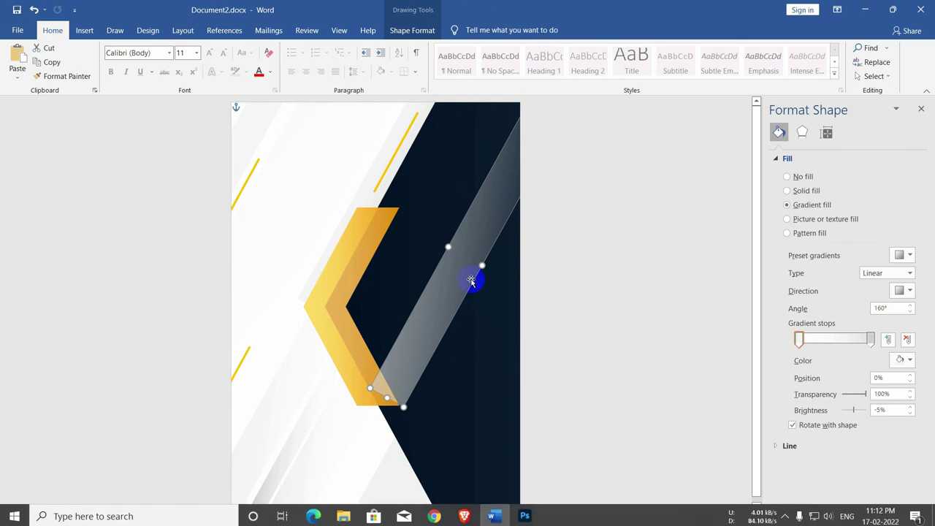
mouse_move(482, 264)
mouse_down()
mouse_move(506, 304)
mouse_move(485, 333)
mouse_move(446, 317)
mouse_up()
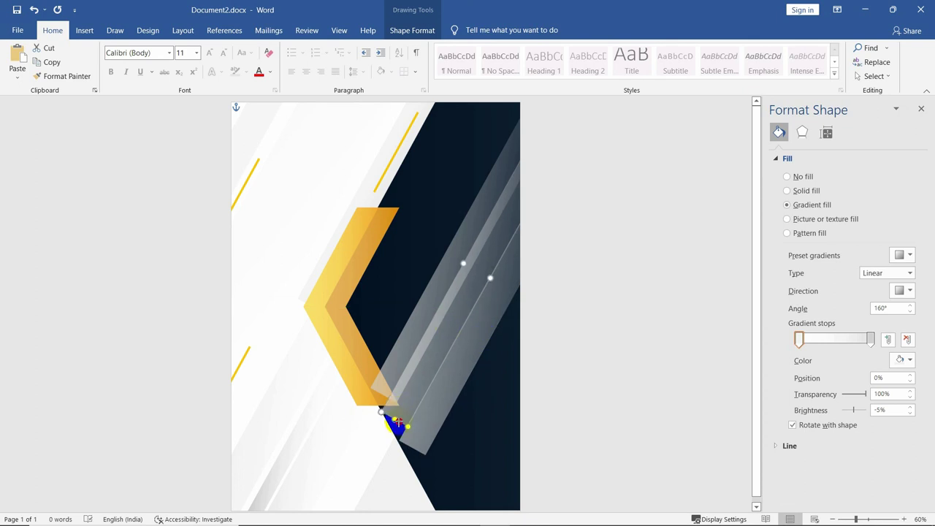
drag(428, 428, 411, 449)
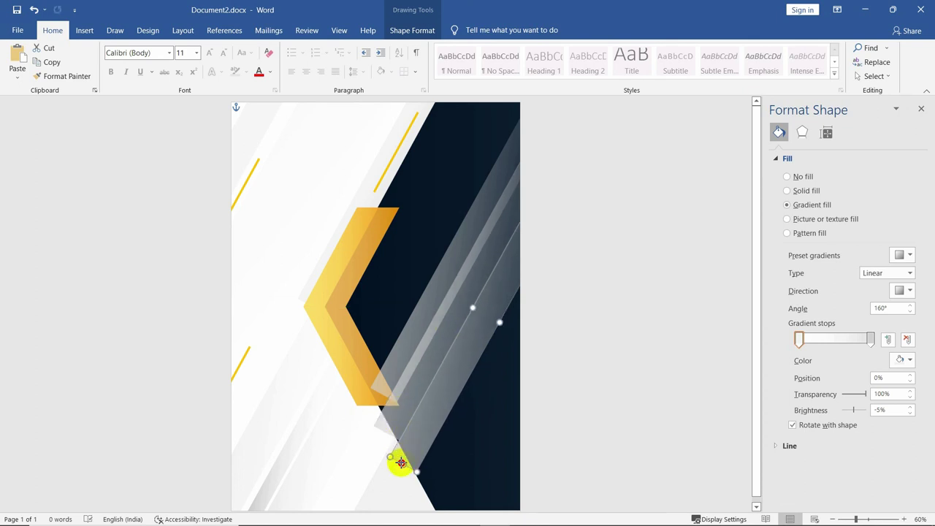
drag(403, 403, 381, 410)
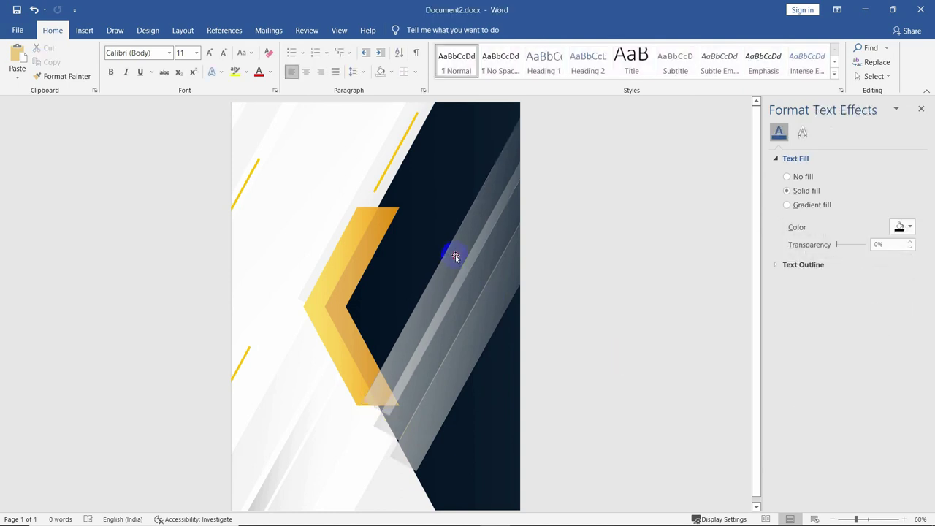
Make both gradient stops of the strip black, with the start stop fully transparent.
click(805, 190)
click(870, 339)
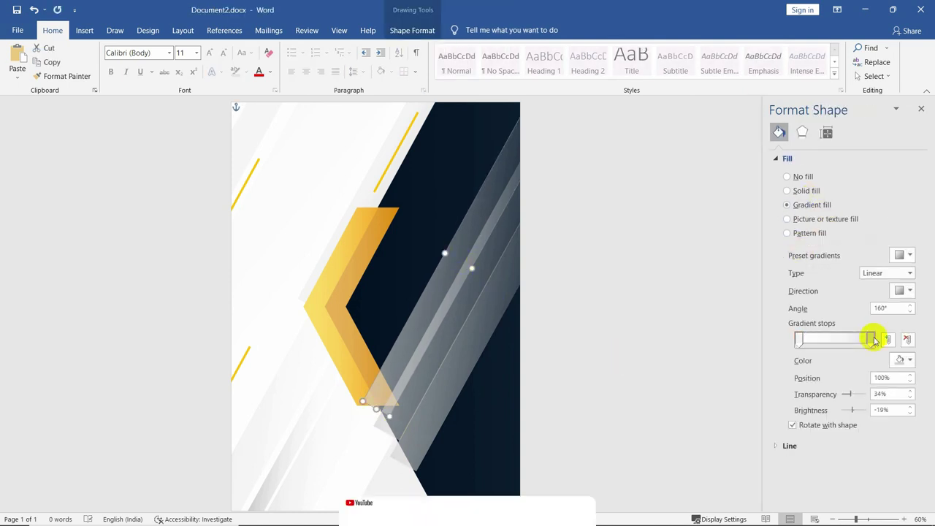
click(902, 359)
click(850, 388)
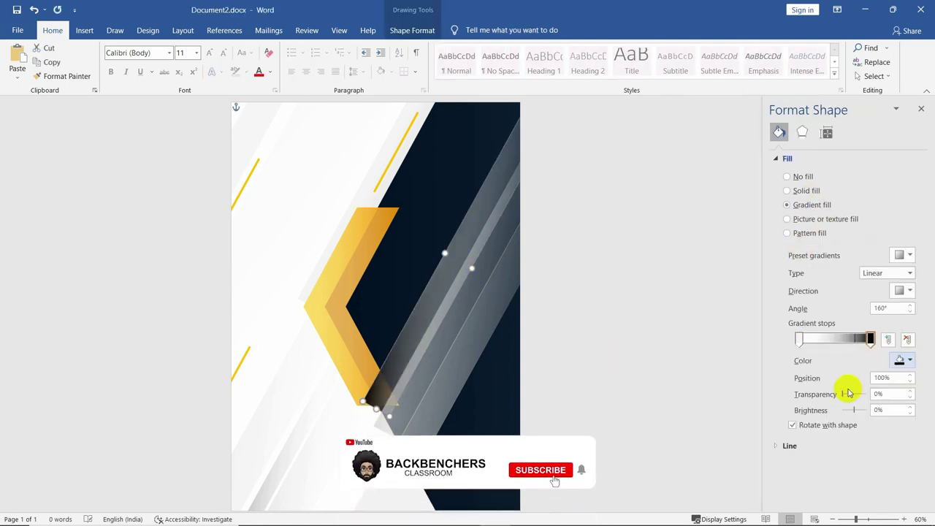
click(801, 340)
click(902, 360)
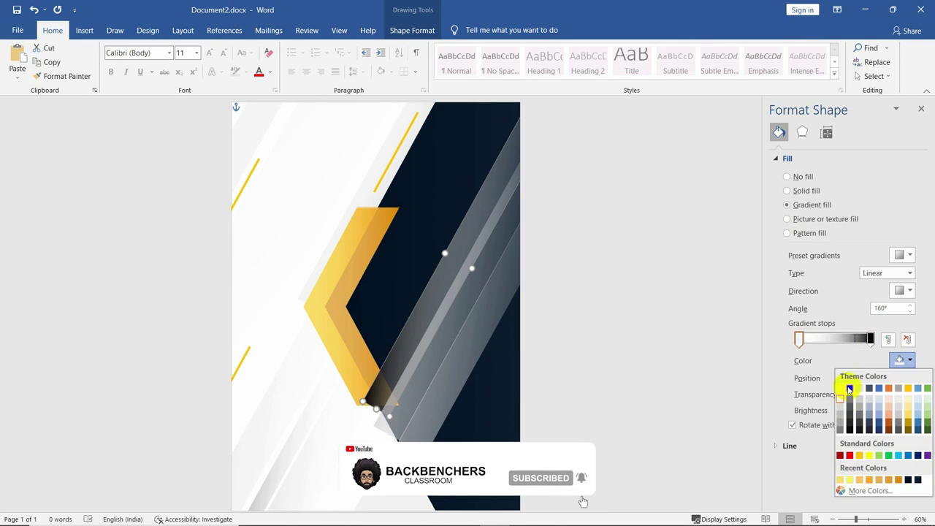
click(847, 388)
drag(844, 394, 867, 393)
Set the start stop's transparency to about half and preview the stripe.
click(871, 341)
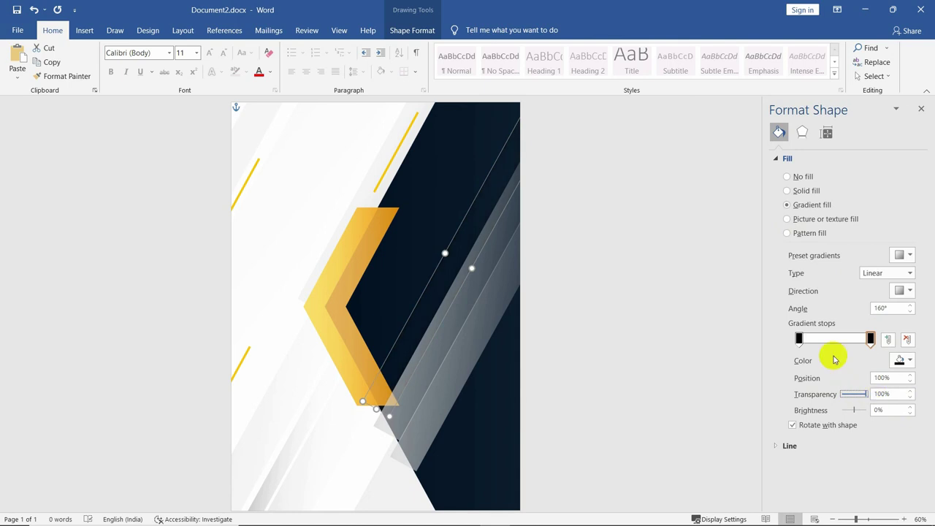
click(800, 339)
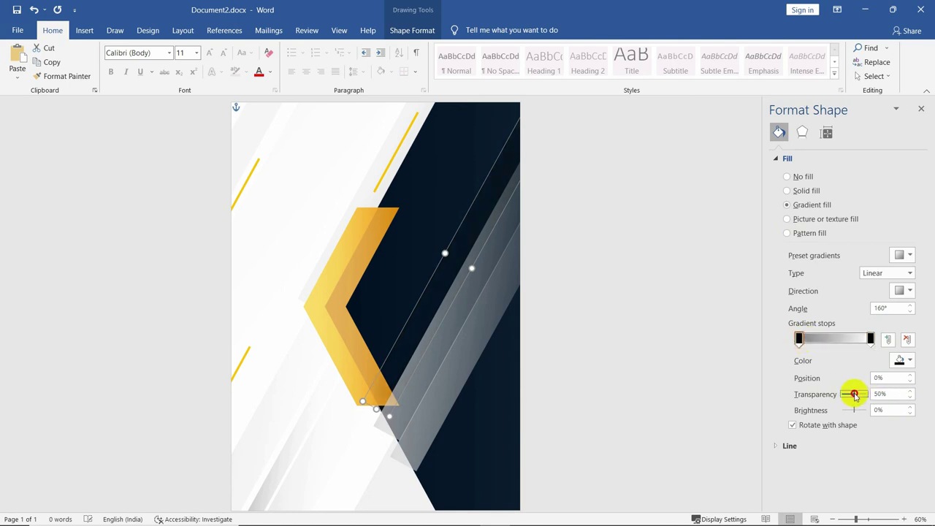
click(635, 292)
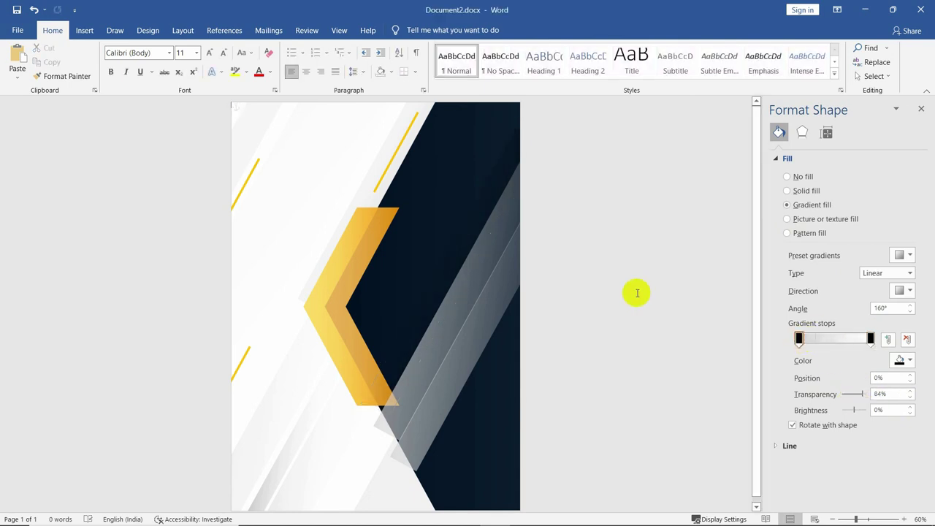
click(446, 254)
click(871, 340)
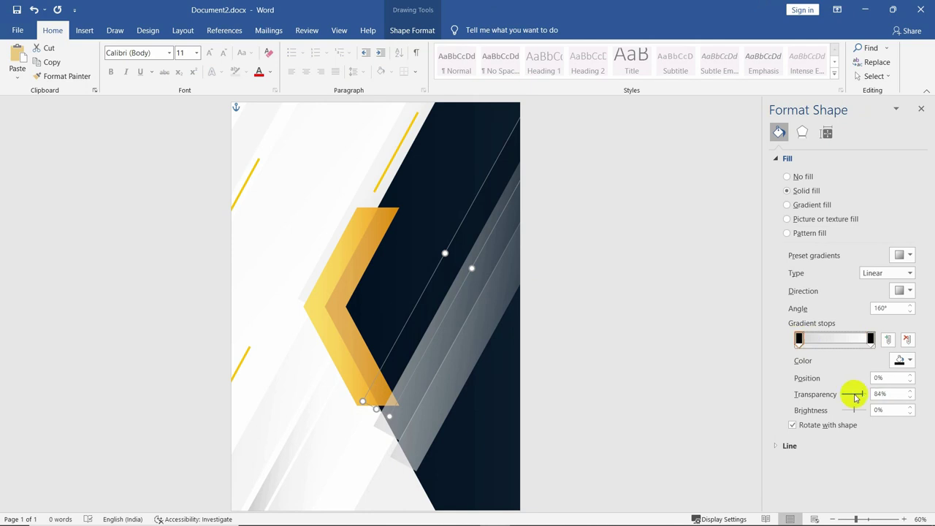
click(570, 319)
Adjust the neighbouring stripe's transparency and reverse its gradient direction to 270°.
click(468, 278)
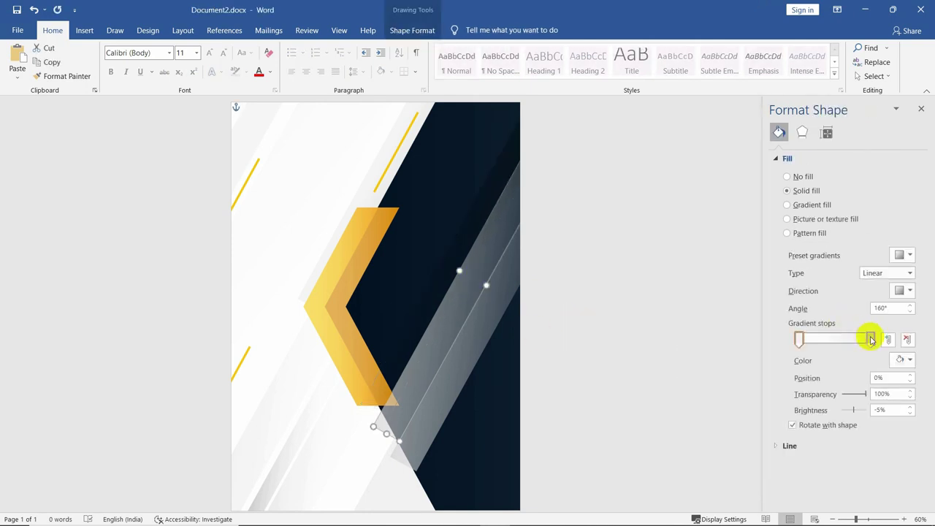
mouse_move(848, 393)
mouse_down()
mouse_move(837, 393)
mouse_move(862, 394)
mouse_up()
click(904, 291)
click(874, 314)
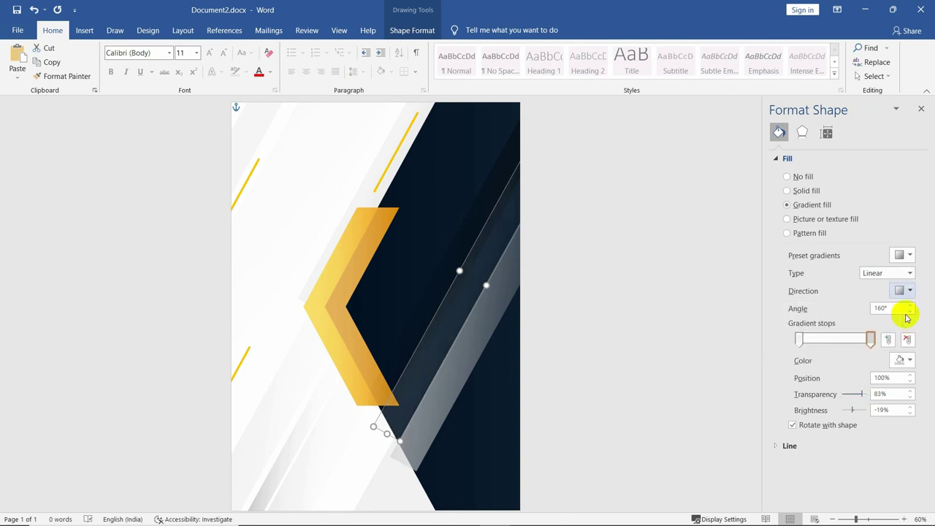
click(905, 291)
click(856, 315)
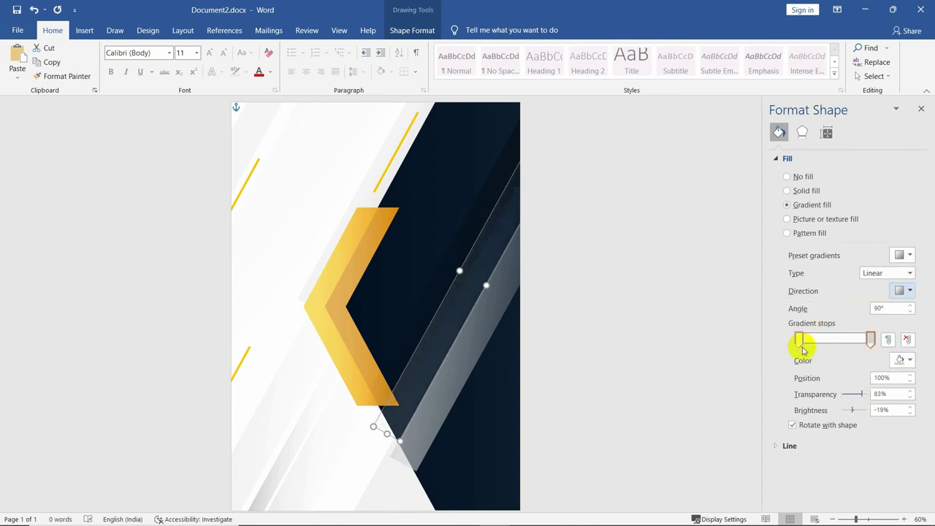
drag(861, 395, 842, 410)
click(909, 292)
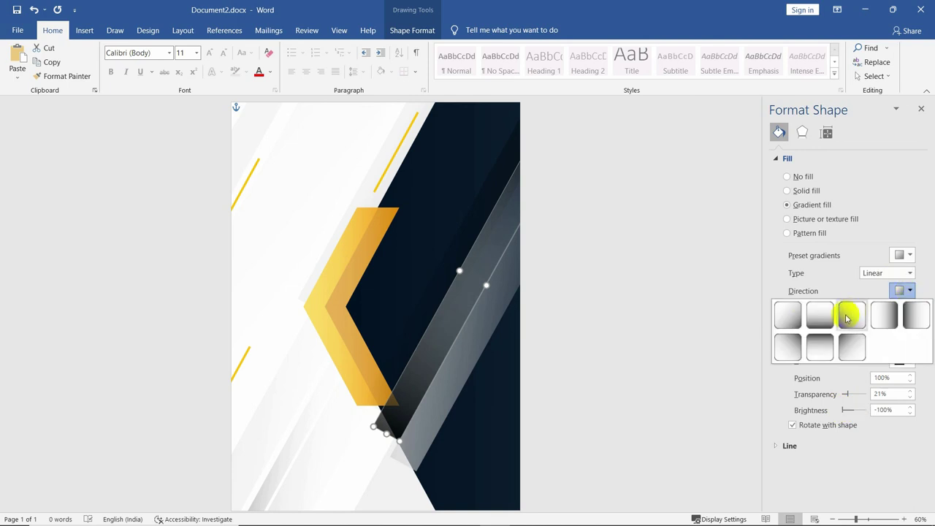
click(790, 314)
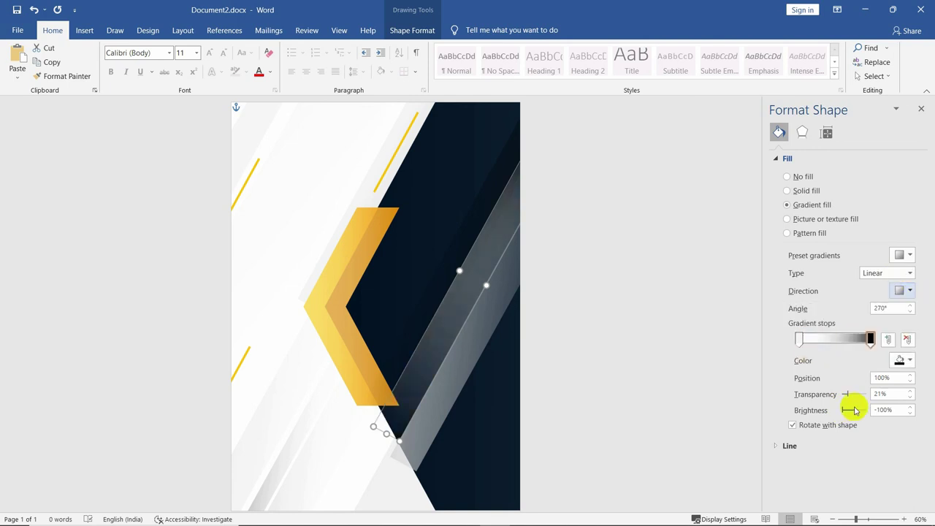
mouse_move(845, 412)
mouse_down()
mouse_move(856, 410)
mouse_move(851, 395)
mouse_up()
Make the end gradient stop black and the start stop a custom dark navy.
click(910, 361)
click(851, 388)
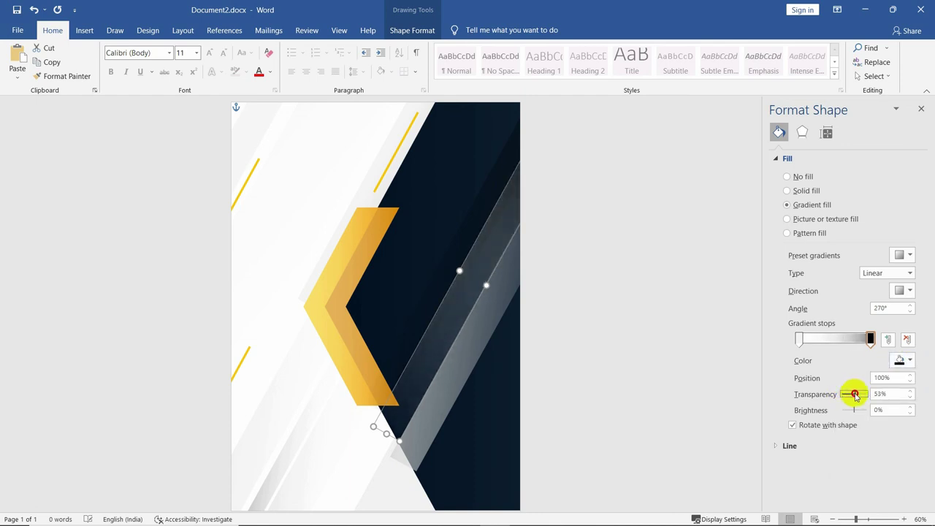
click(799, 339)
click(906, 360)
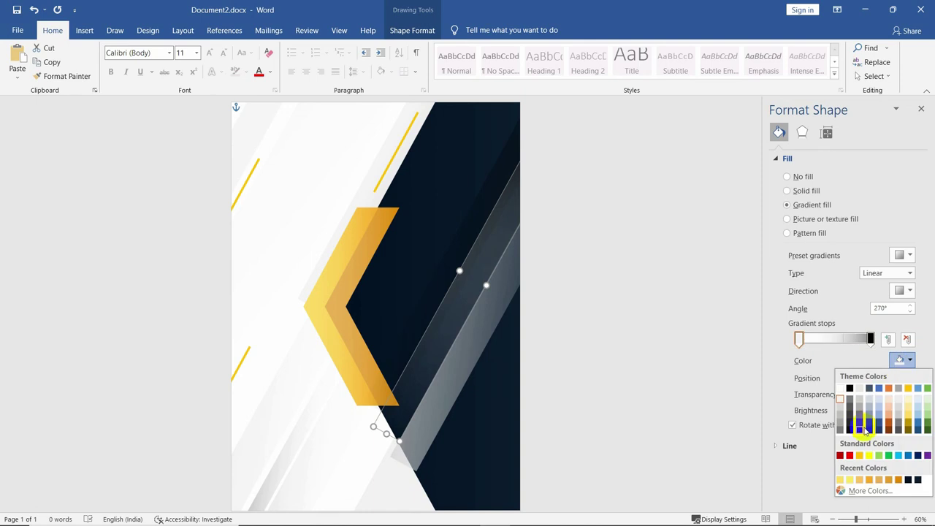
click(868, 491)
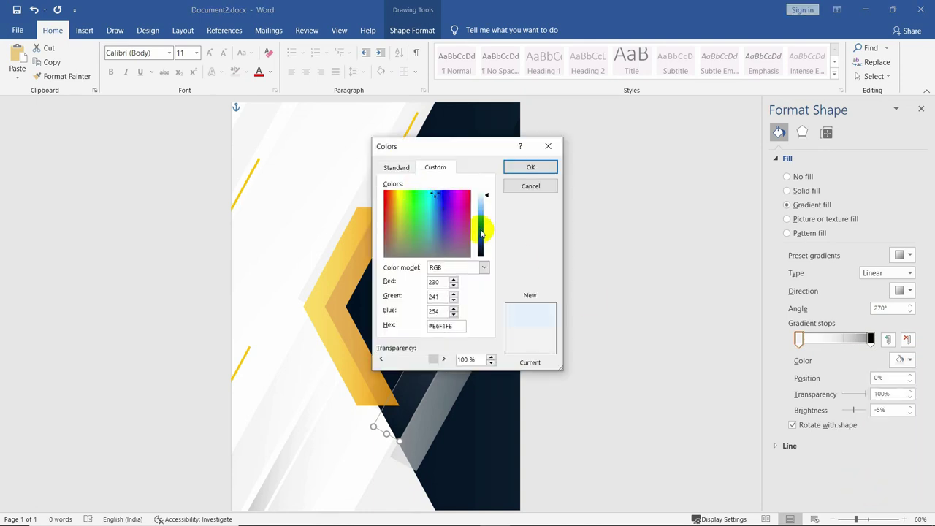
drag(482, 215, 483, 246)
click(530, 167)
click(517, 307)
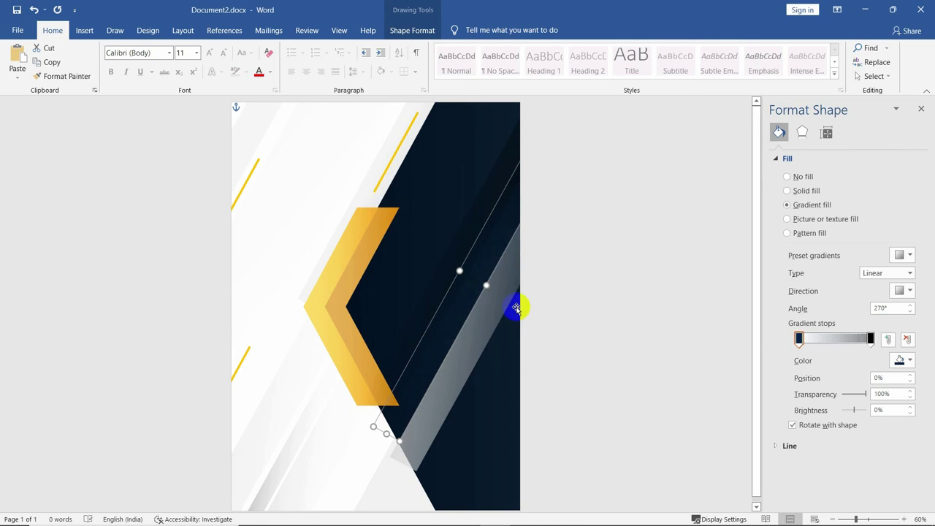
Make the end stop fully opaque and move the transparent start stop to 23%.
click(871, 339)
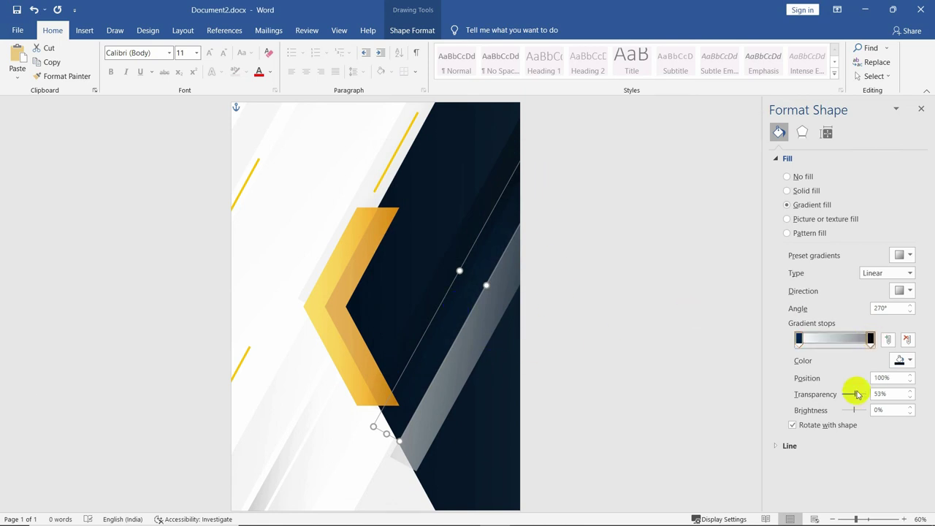
drag(857, 394, 841, 395)
click(799, 340)
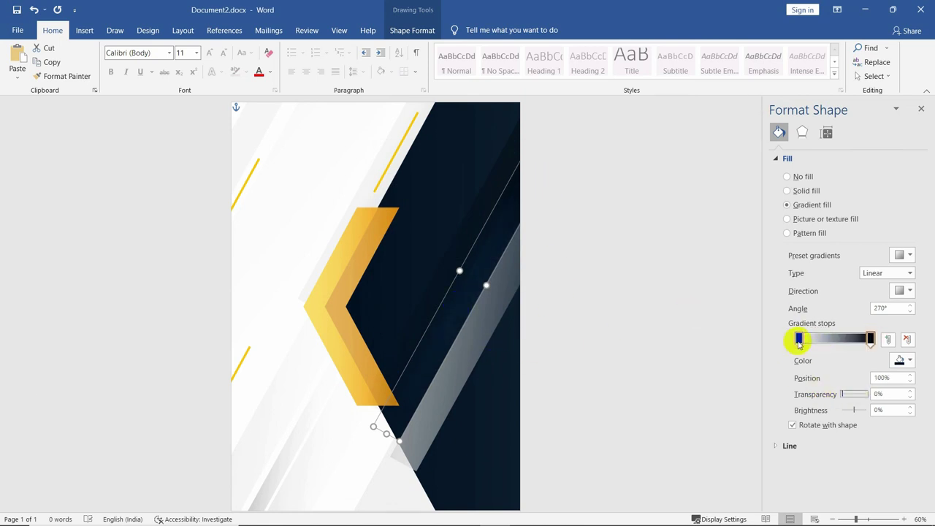
drag(799, 339, 815, 339)
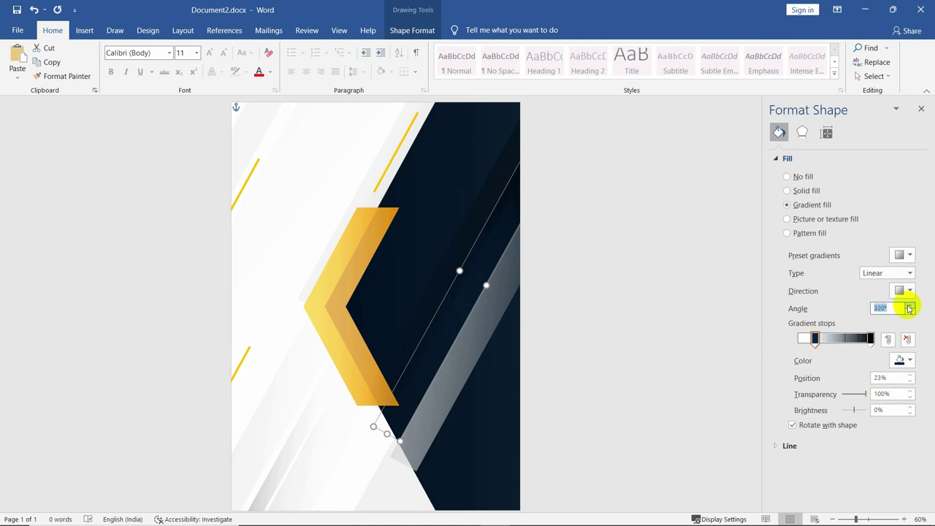
Move the other stripe up over the chevron and lower its gradient angle to 320°.
drag(439, 299, 313, 308)
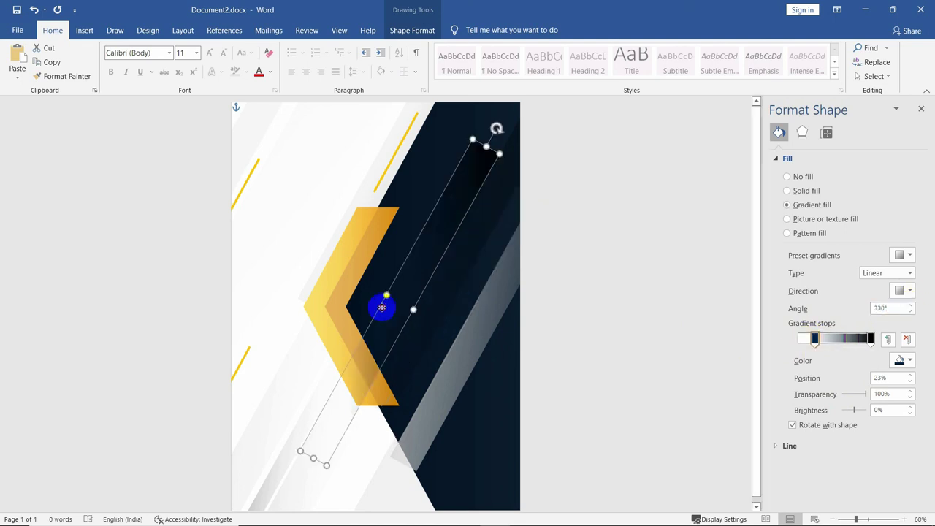
drag(816, 338, 814, 338)
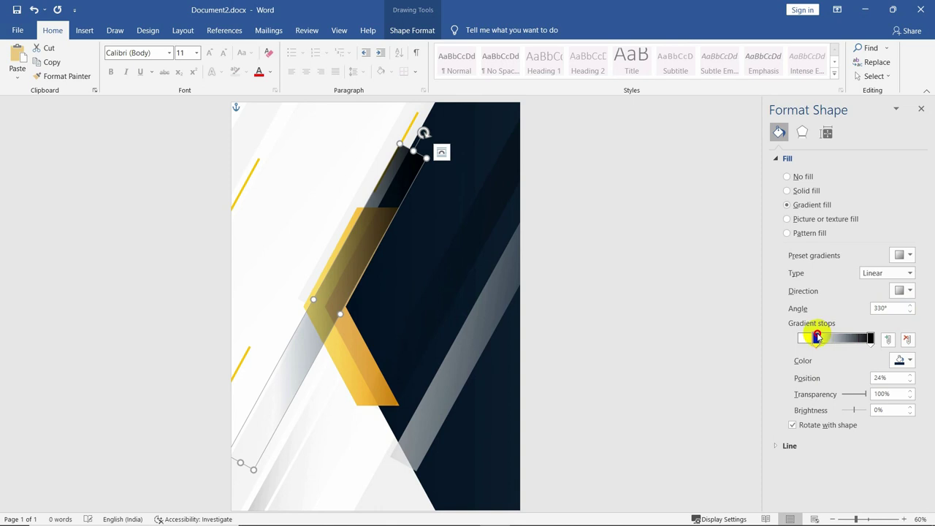
click(911, 305)
click(912, 312)
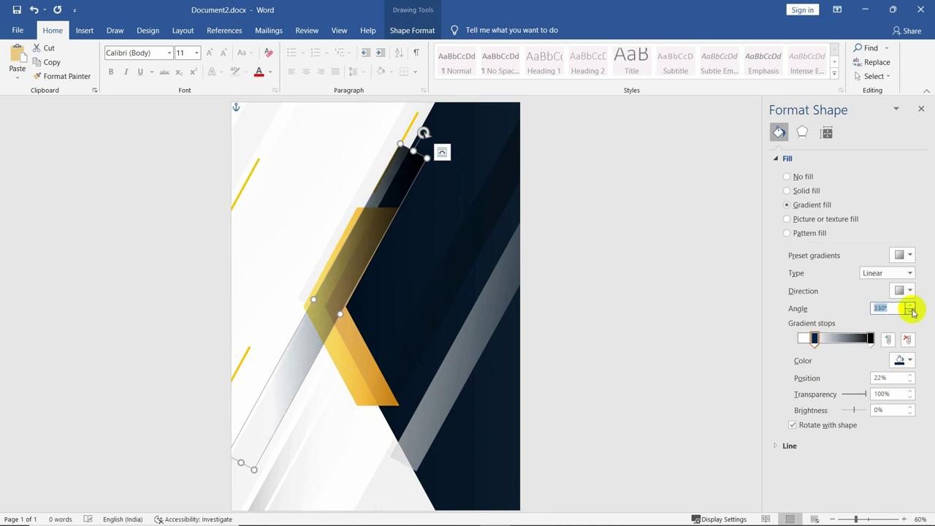
Darken both gradient stops and place the stripe on the navy panel beside the first.
click(871, 338)
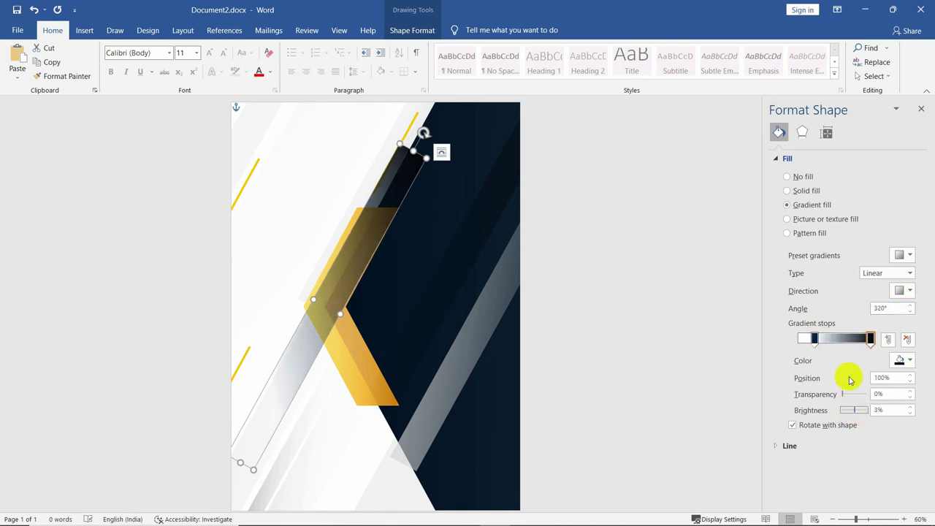
click(815, 340)
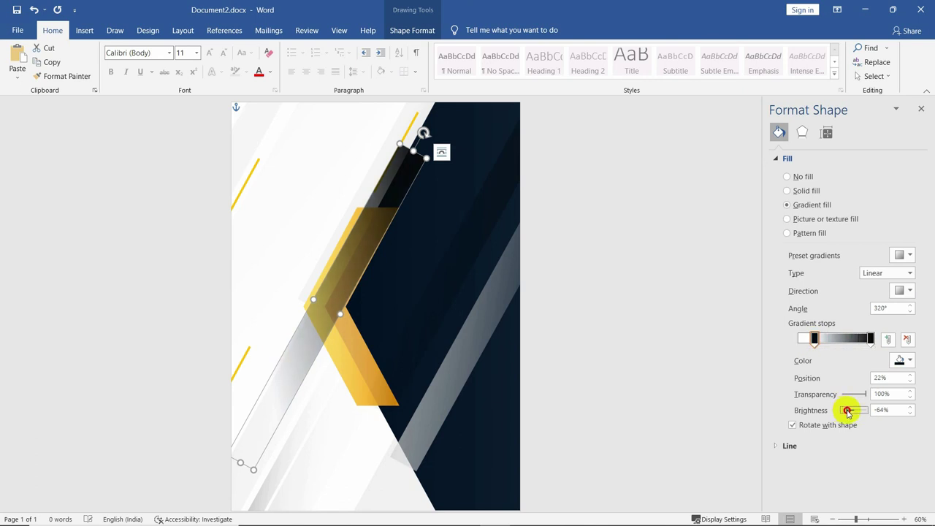
drag(848, 412, 864, 395)
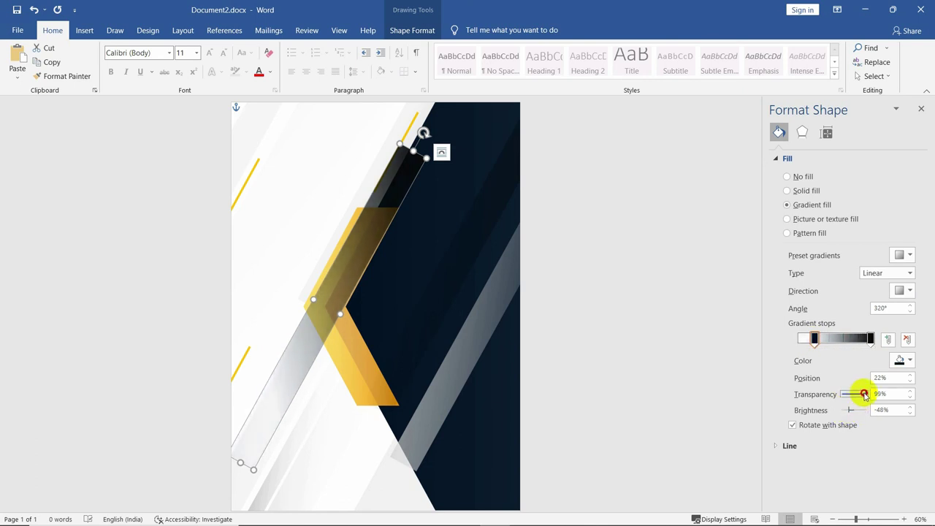
click(860, 343)
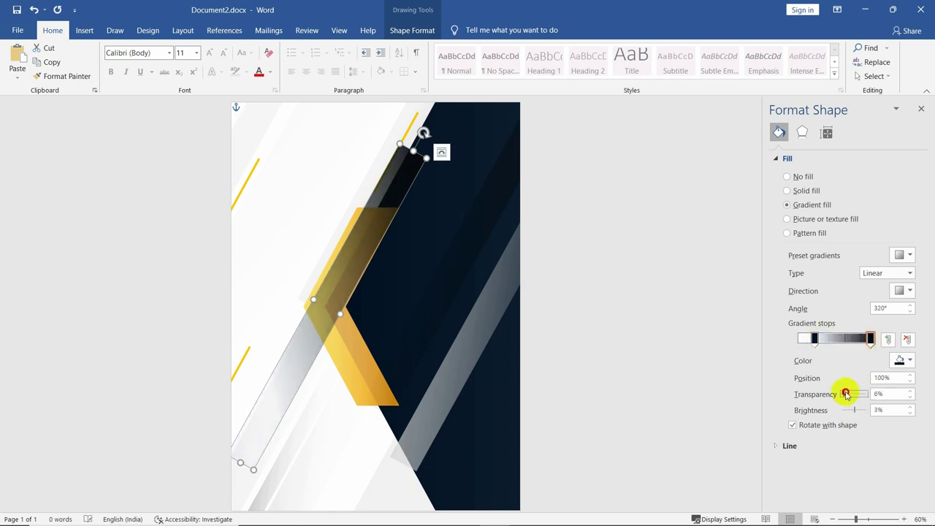
mouse_move(844, 390)
mouse_down()
mouse_move(828, 390)
mouse_move(843, 411)
mouse_up()
drag(344, 297, 453, 319)
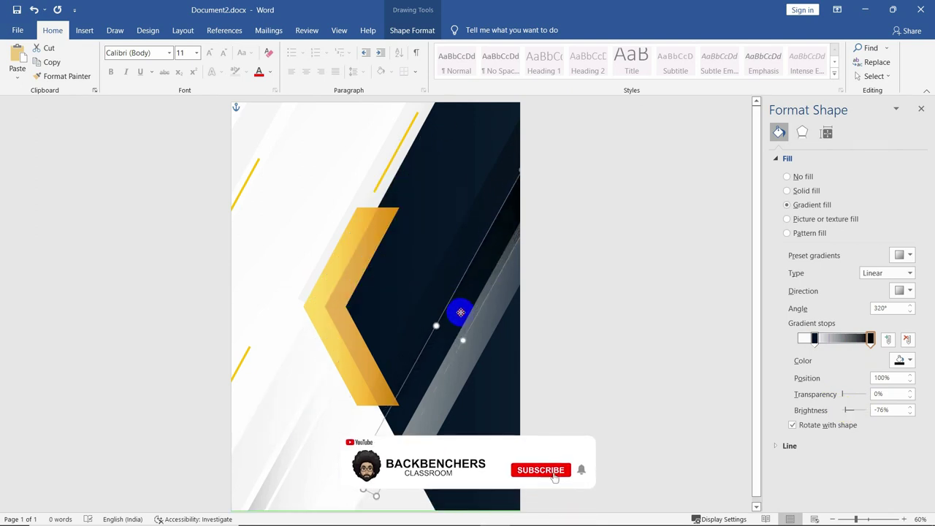
mouse_move(453, 319)
mouse_down()
mouse_move(473, 280)
mouse_move(459, 309)
mouse_up()
Make both gradient stops of the grey stripe dark navy, with the end stop transparent.
click(563, 330)
click(462, 358)
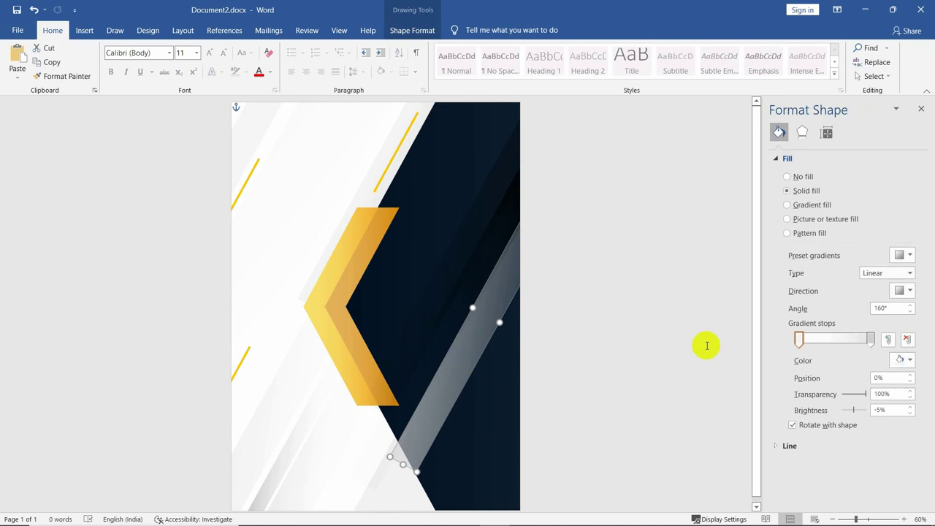
click(906, 360)
click(835, 476)
click(870, 339)
click(912, 361)
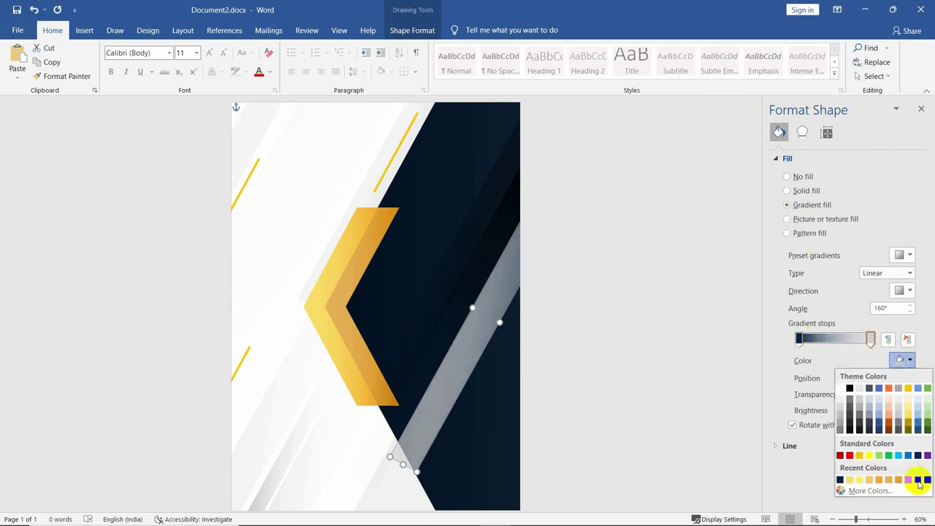
click(918, 480)
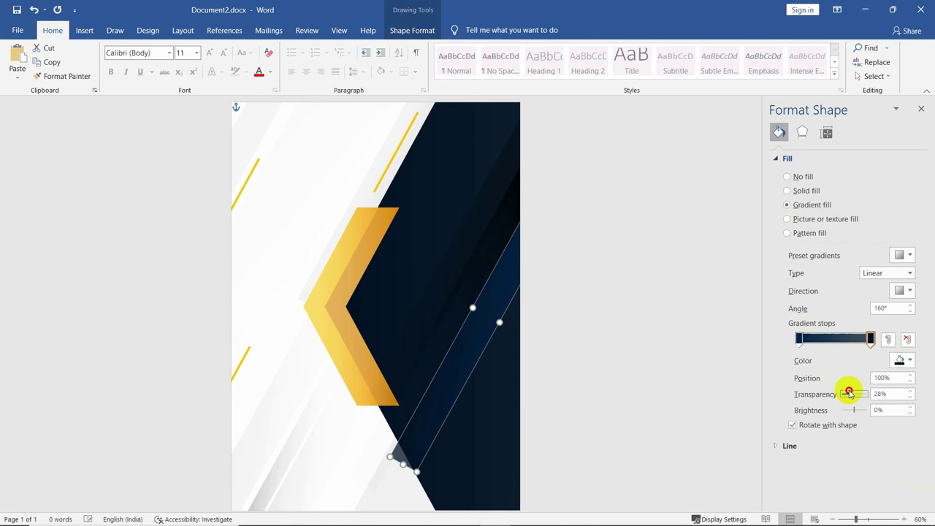
drag(844, 395, 866, 394)
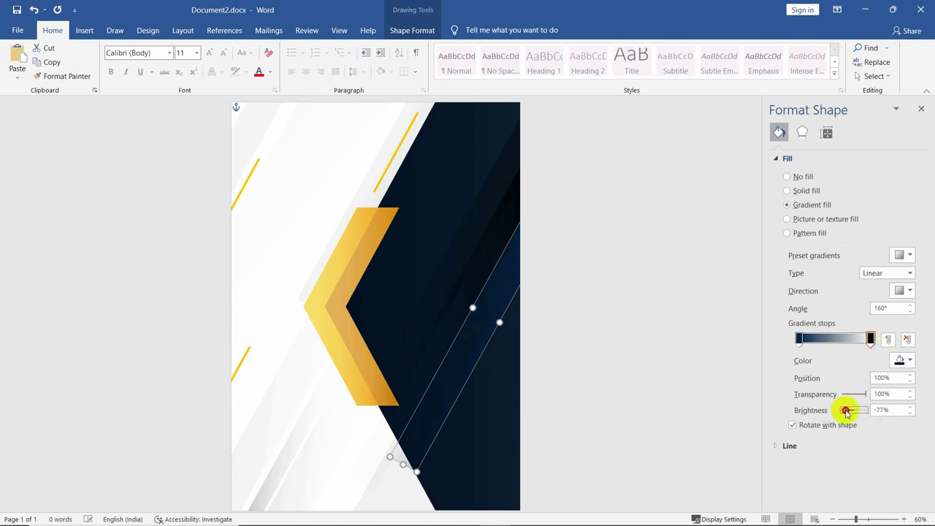
Set the start stop to custom navy #031533 and move the transparent stop to 72%.
click(799, 338)
click(900, 360)
click(856, 485)
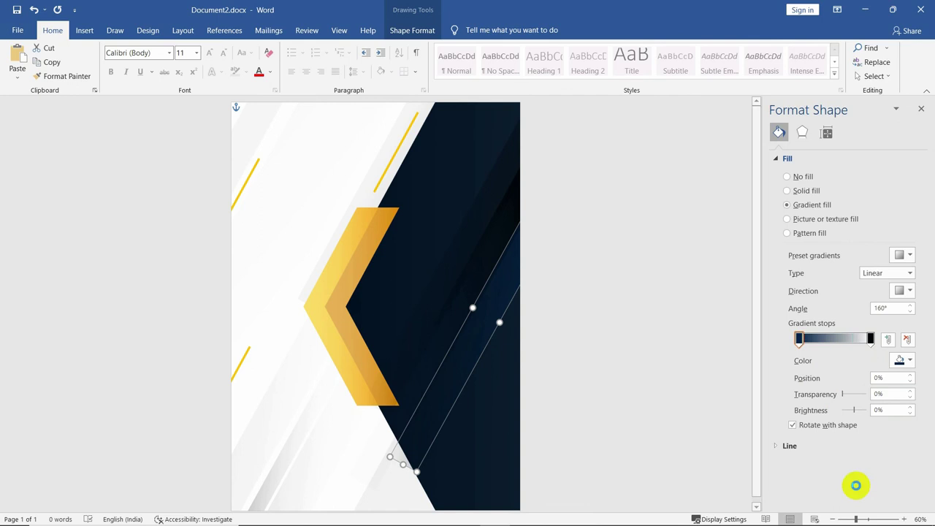
click(481, 252)
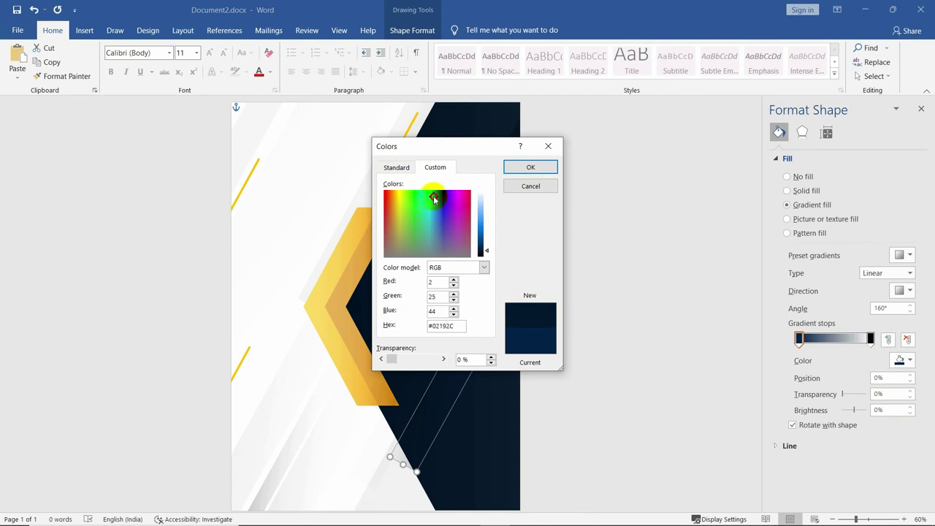
mouse_move(434, 198)
mouse_down()
mouse_move(411, 200)
mouse_move(444, 183)
mouse_move(436, 198)
mouse_up()
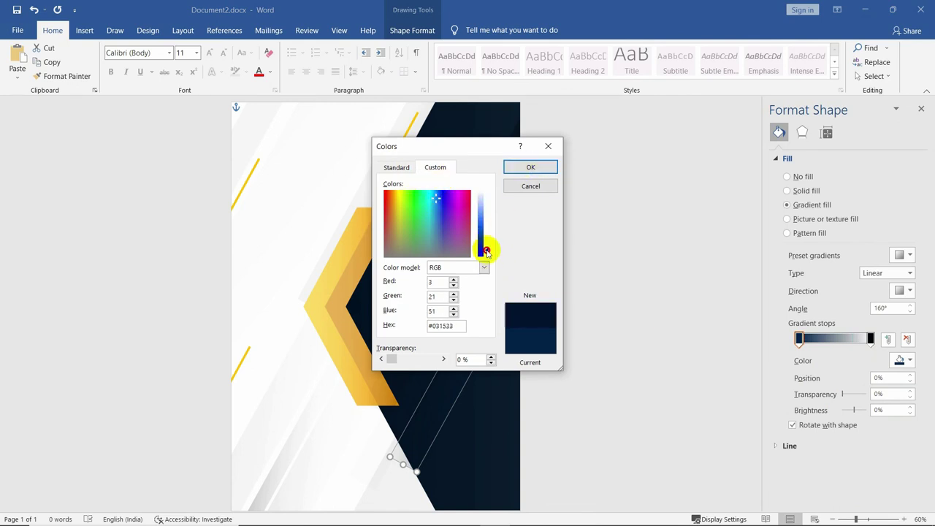
click(531, 166)
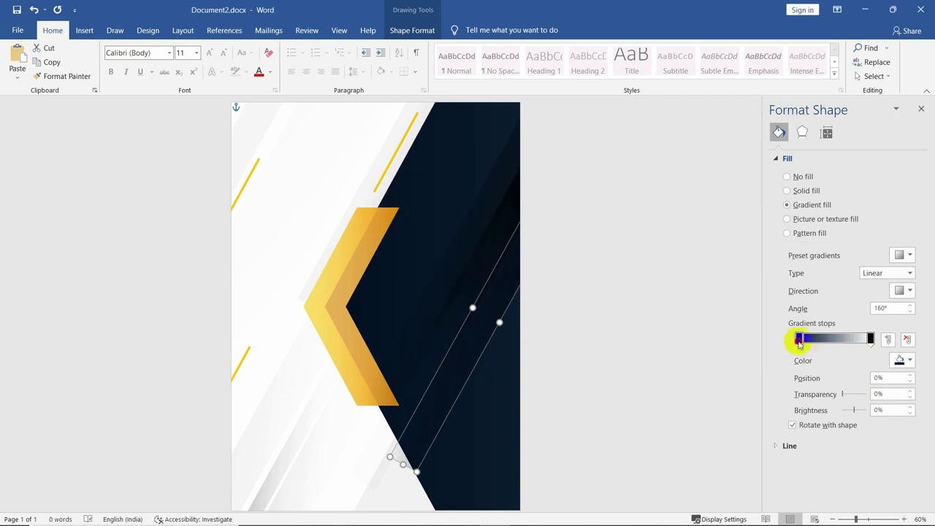
mouse_move(799, 344)
mouse_down()
mouse_move(768, 337)
mouse_move(858, 339)
mouse_up()
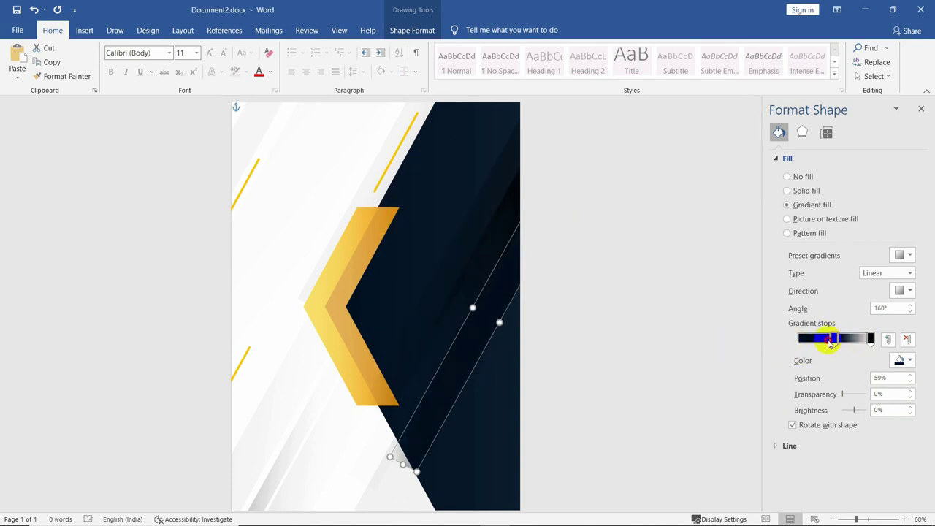
click(584, 384)
scroll(372, 340, down, 4)
scroll(378, 341, up, 5)
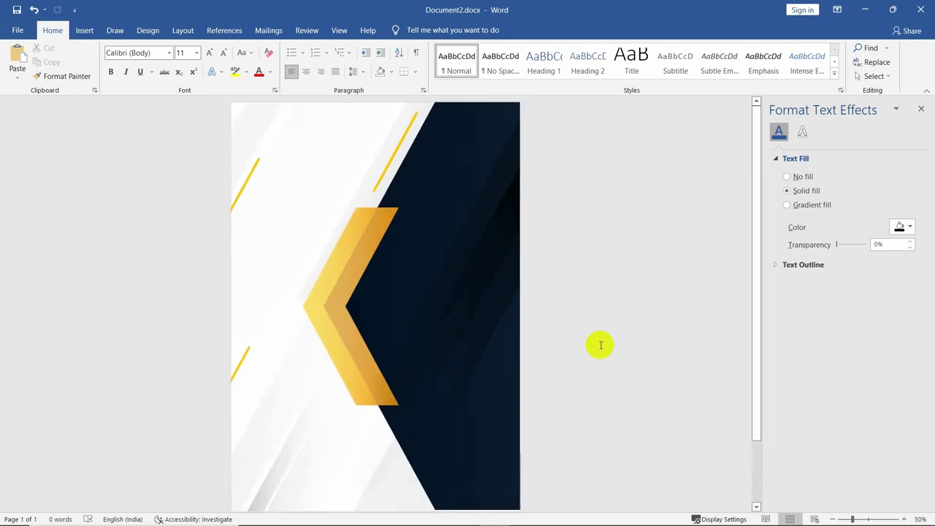
scroll(599, 344, down, 3)
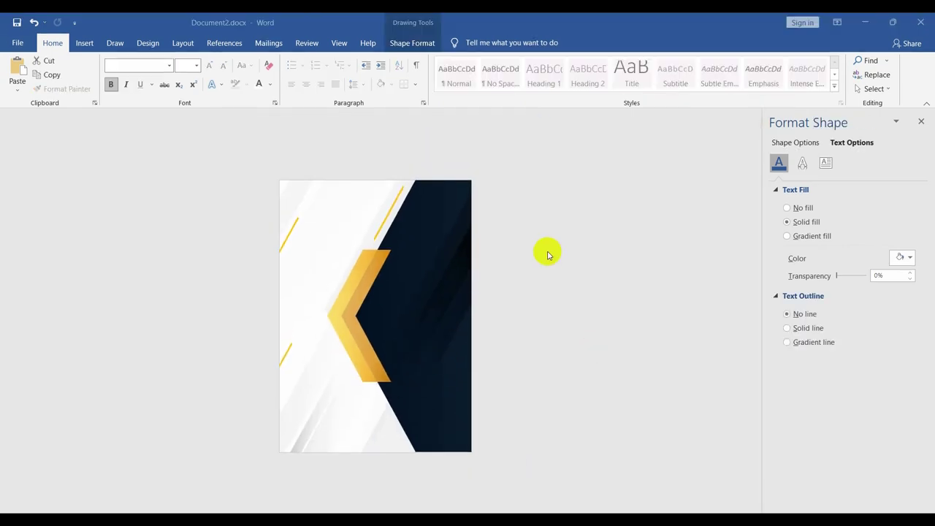
scroll(501, 359, up, 2)
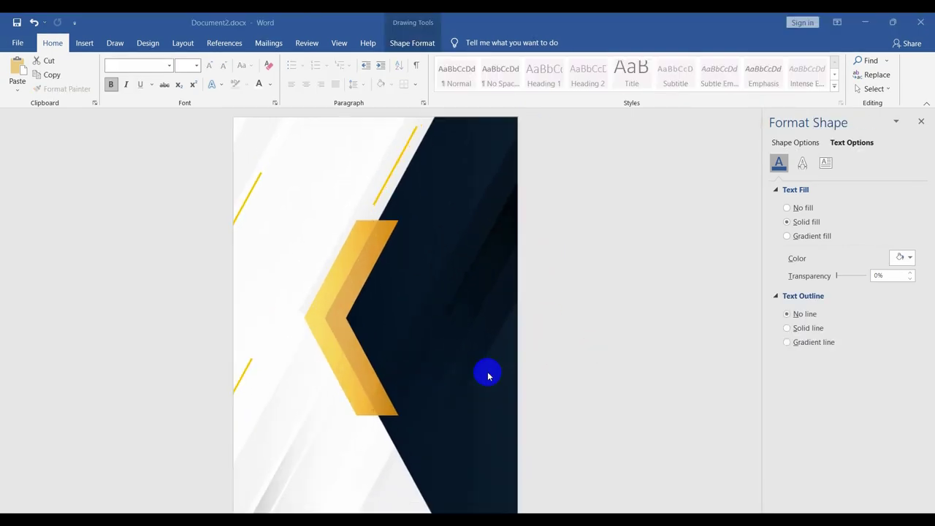
scroll(486, 373, down, 1)
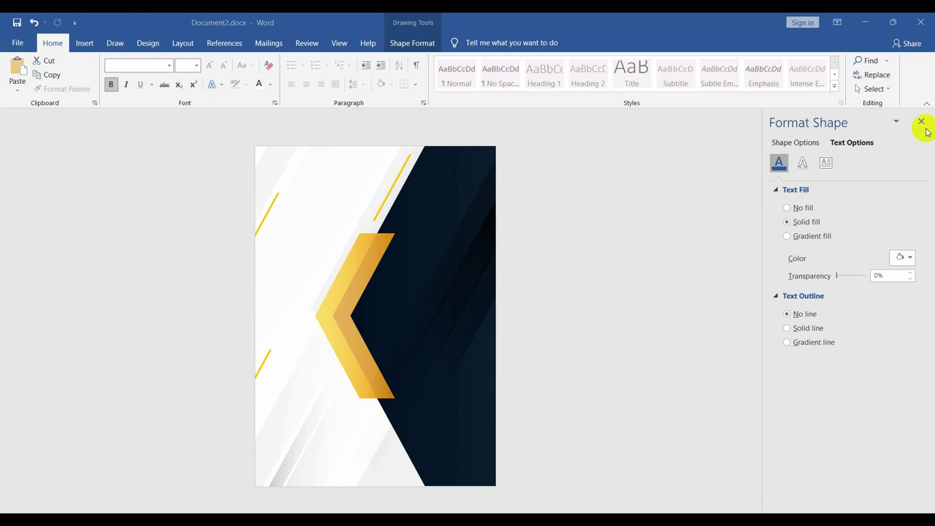
key(ctrl+z)
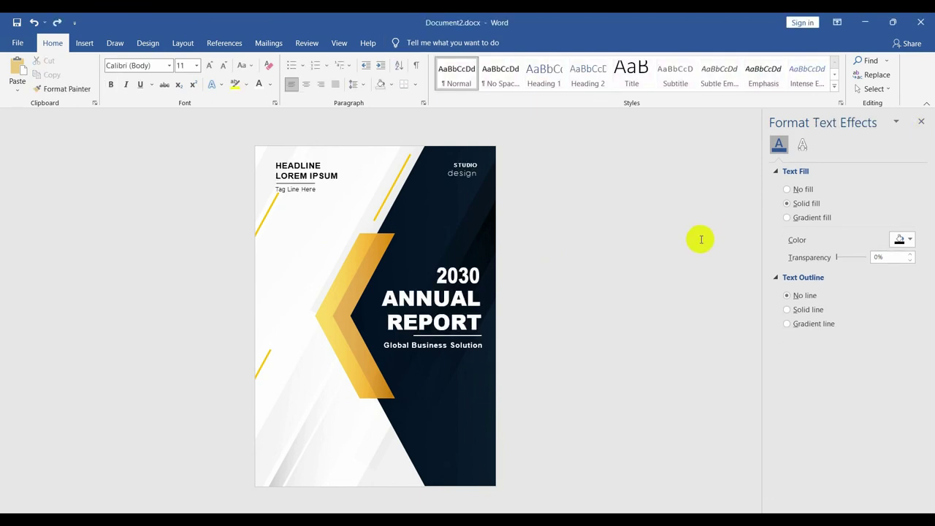
Restore the TOPIC DESCRIPTION heading and bullets, close the text effects pane, and review the cover.
key(ctrl+z)
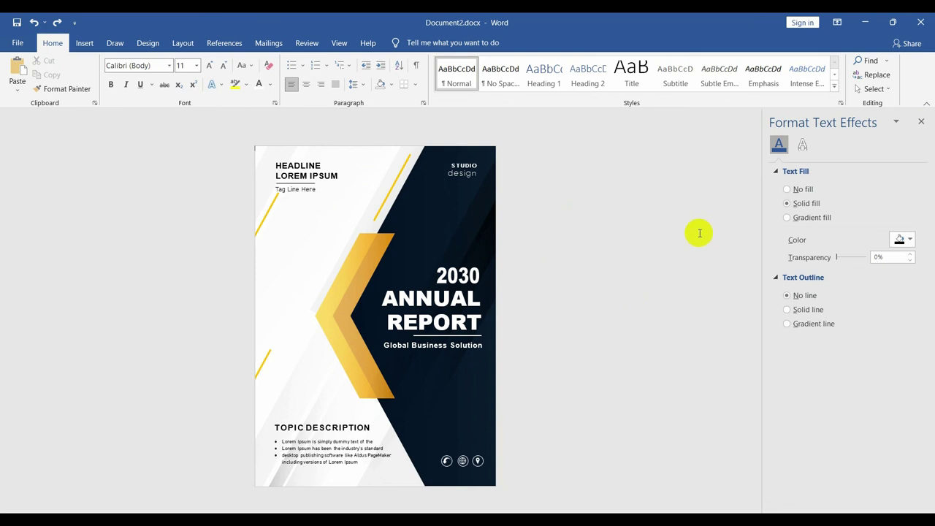
scroll(731, 219, down, 2)
click(921, 122)
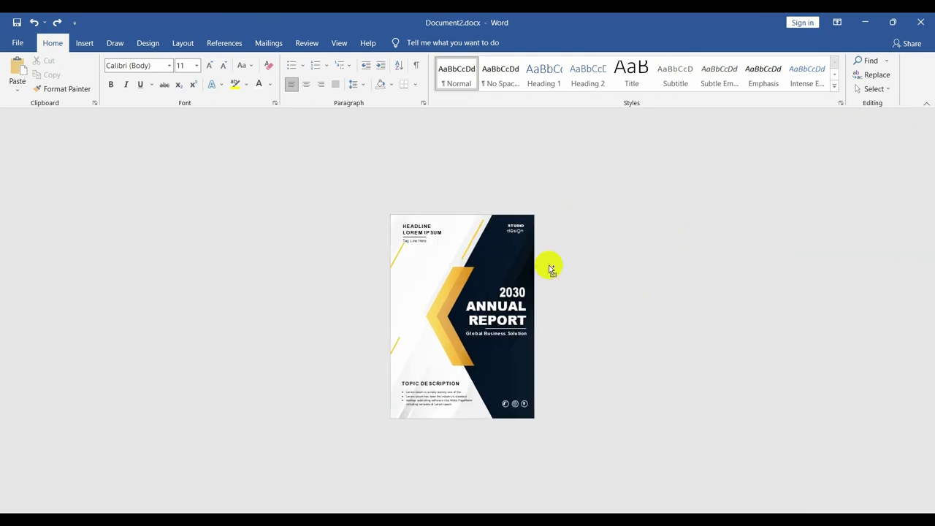
scroll(549, 265, up, 5)
scroll(519, 275, down, 1)
scroll(523, 277, down, 4)
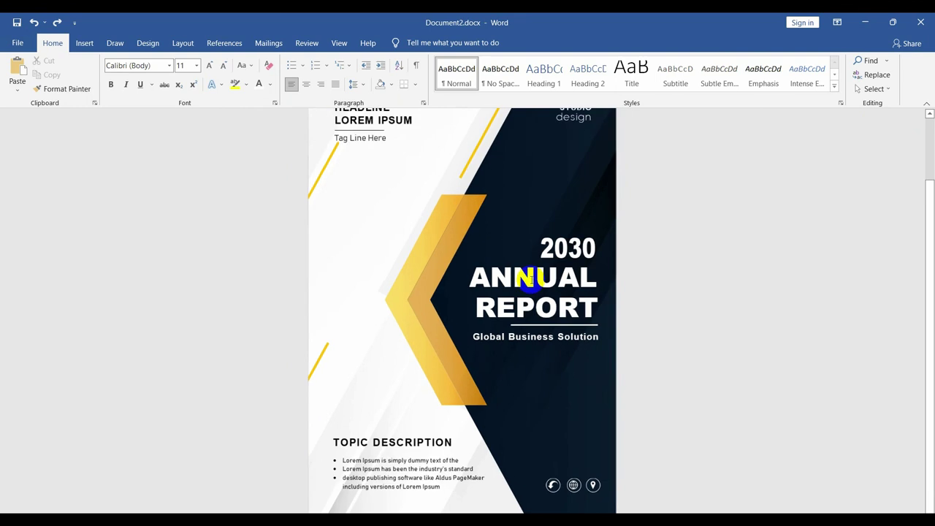